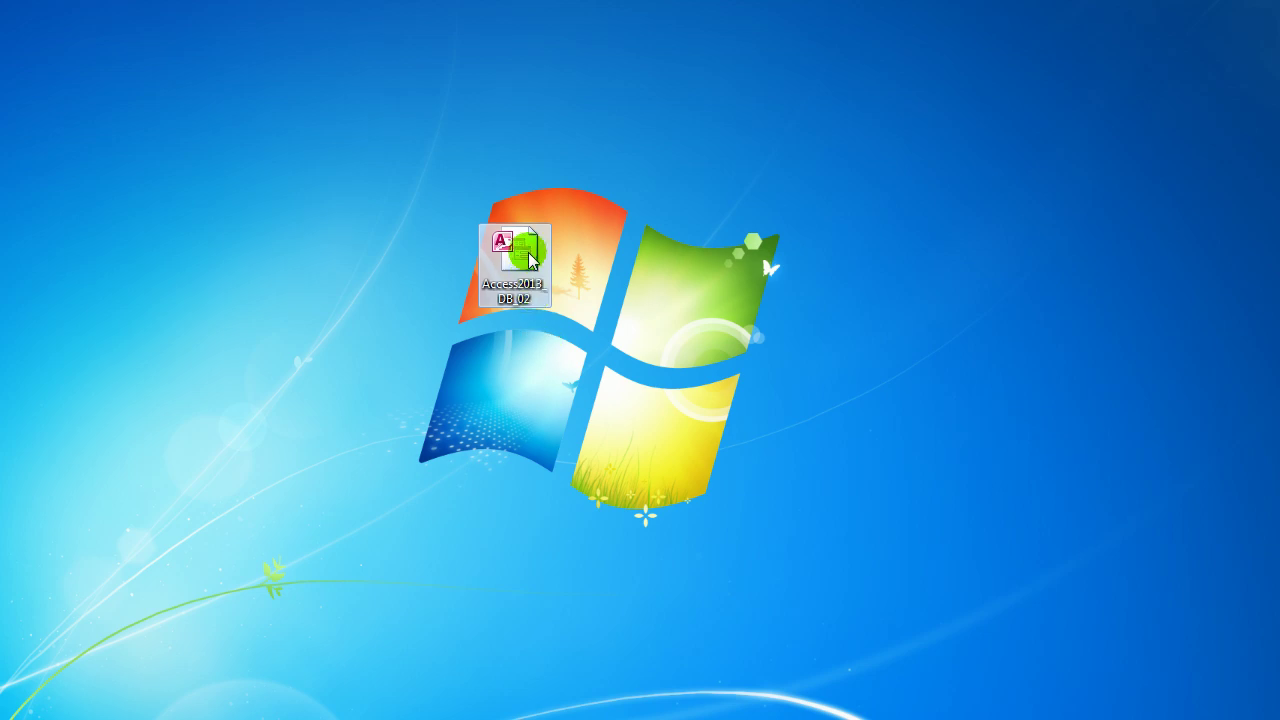
Step: Open the Access2013_DB_02 database file from the desktop in Access (desktop) and enable its disabled content
right_click(531, 258)
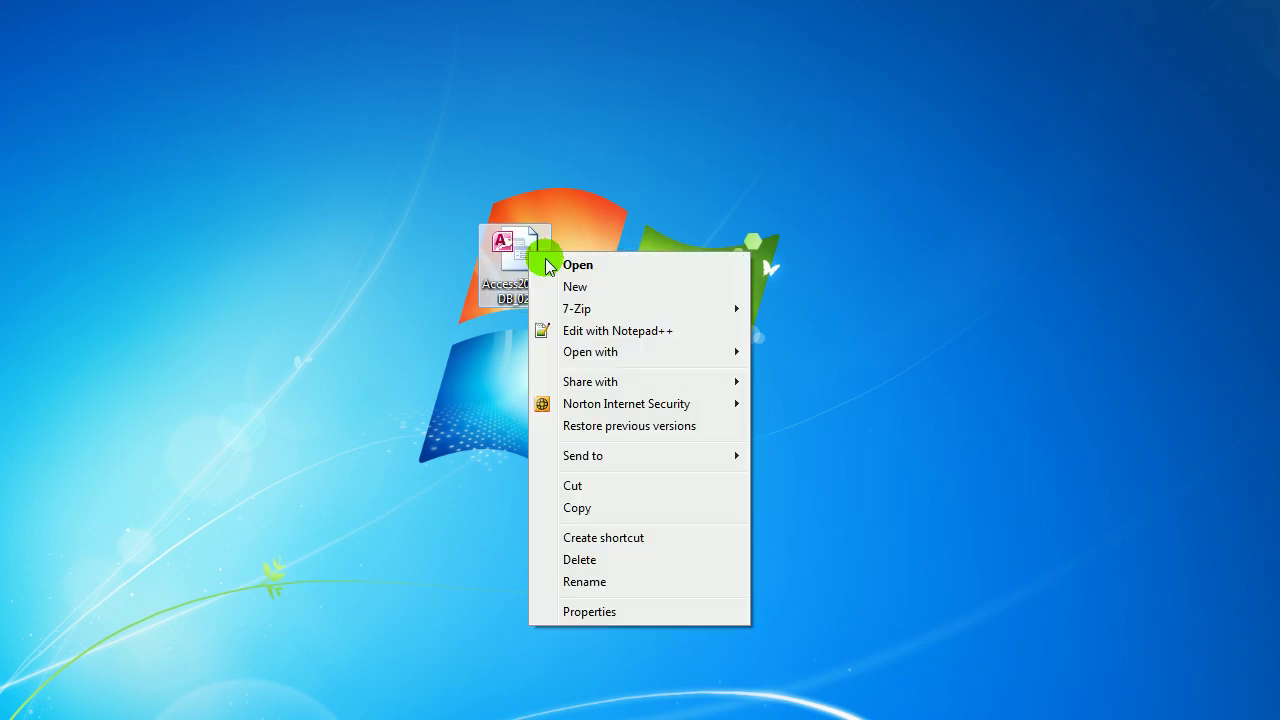
mouse_move(700, 352)
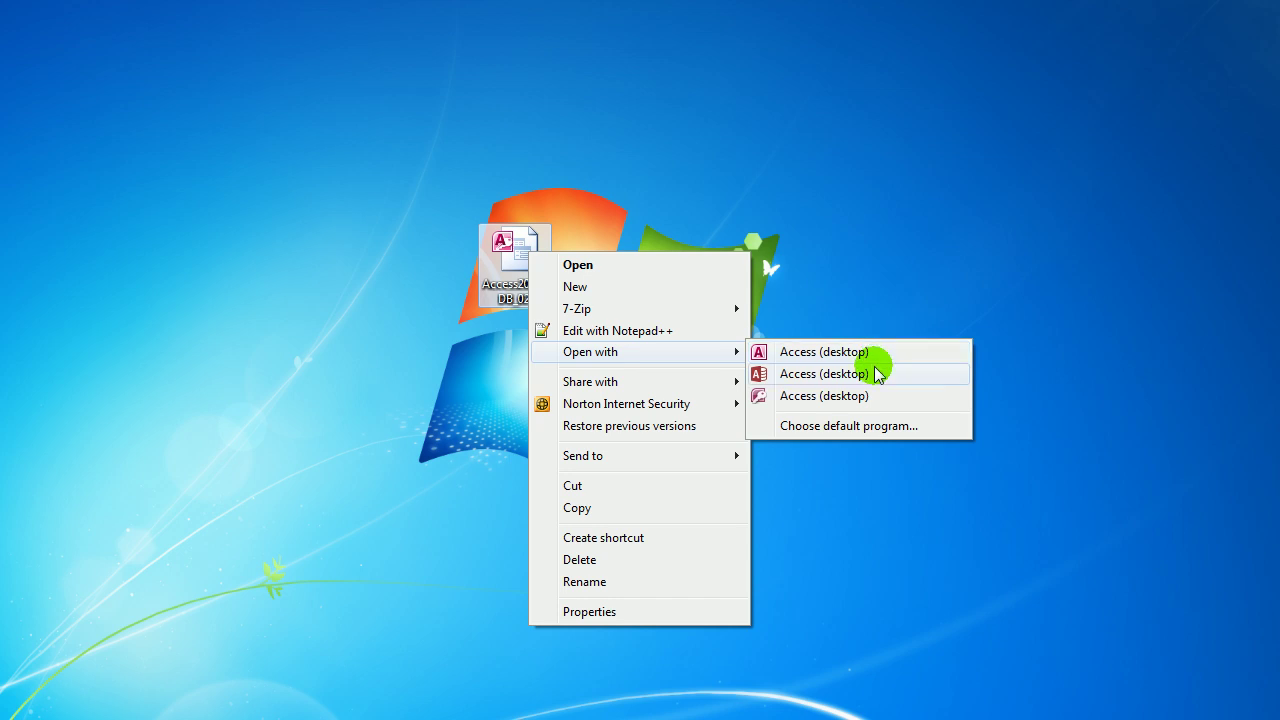
left_click(870, 373)
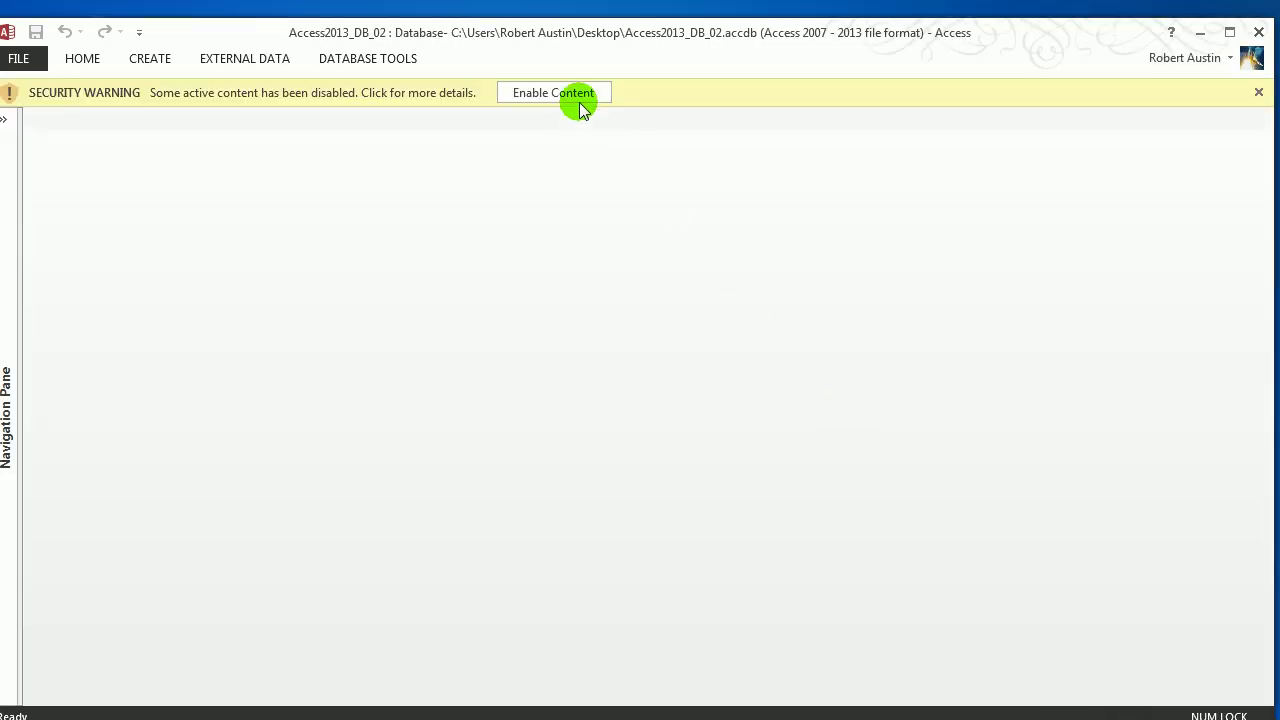
left_click(580, 95)
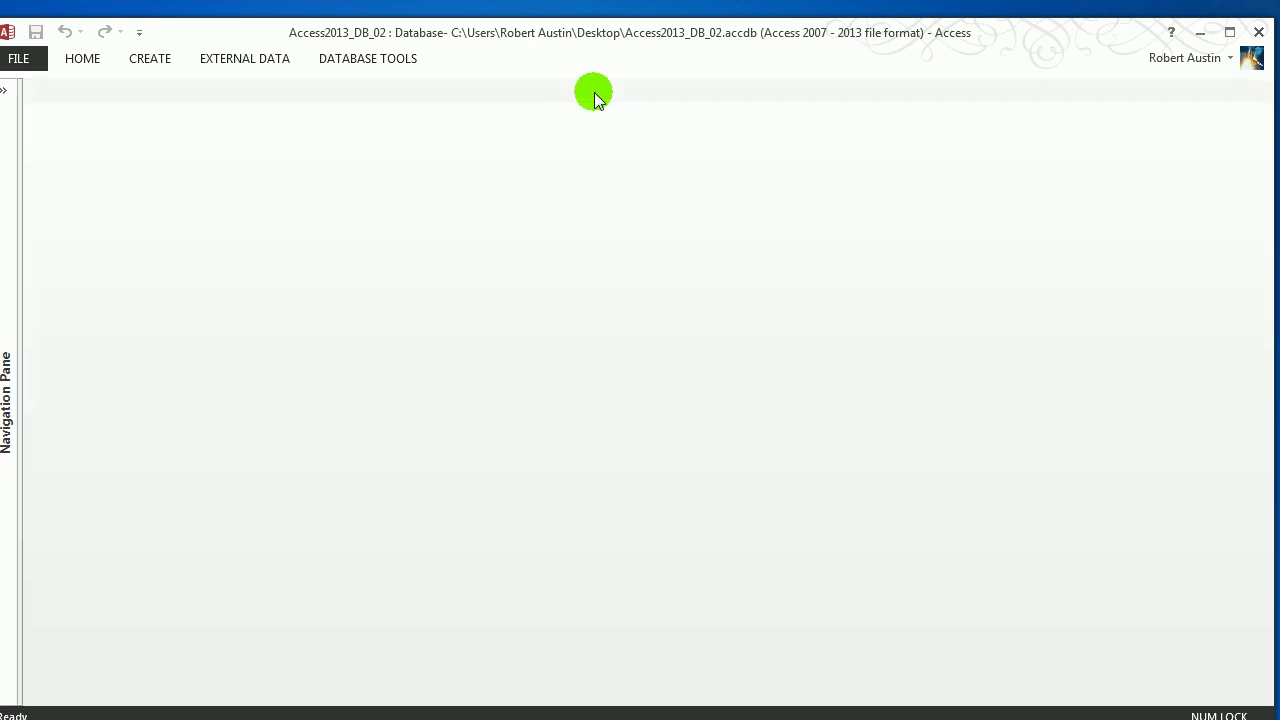
left_click_drag(584, 44, 602, 33)
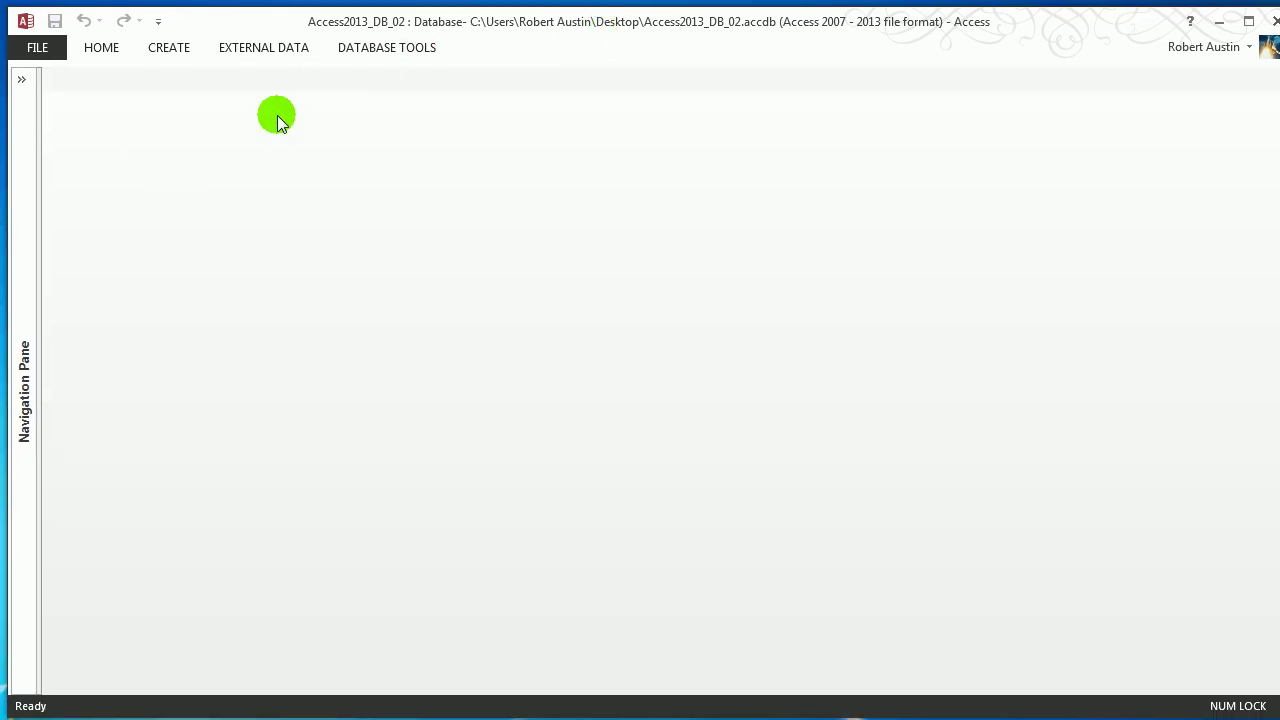
left_click_drag(329, 31, 325, 30)
Step: Expand the navigation pane to examine the database's list of tables, and collapse it again
left_click(17, 78)
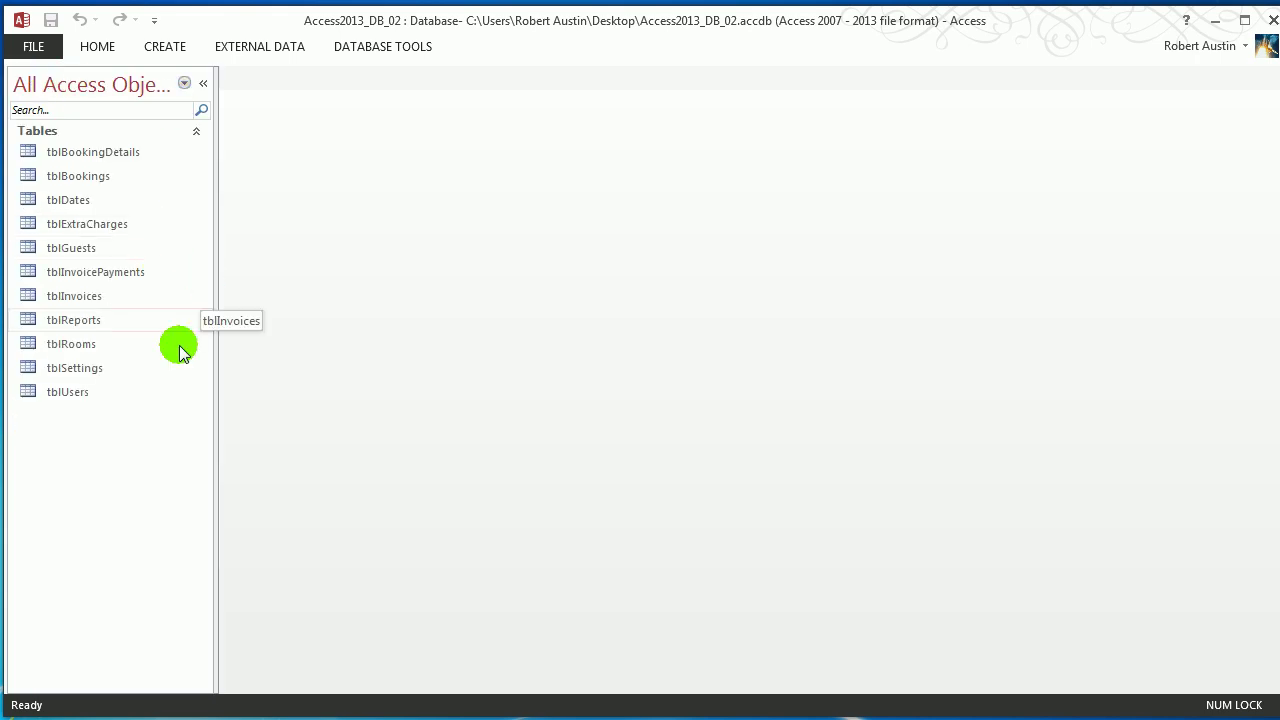
left_click(201, 85)
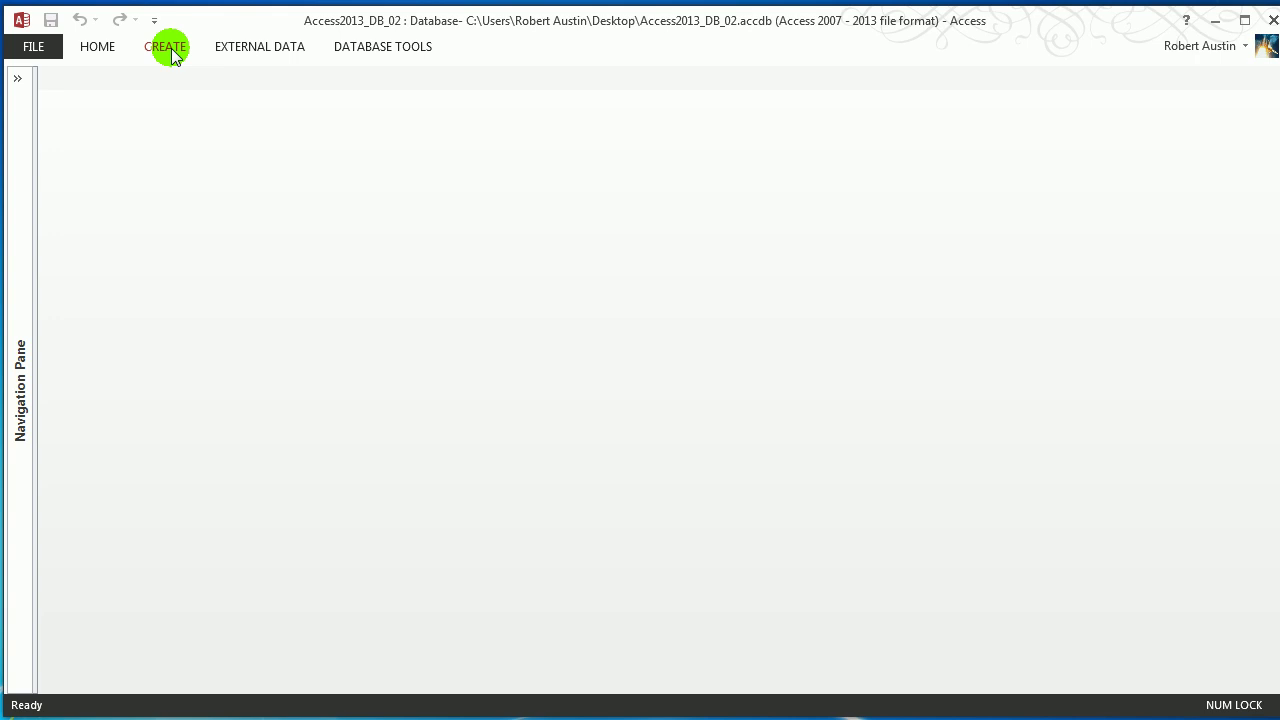
Step: Create a new table in Datasheet view and add a Short Text field named ShoppingList
left_click(165, 47)
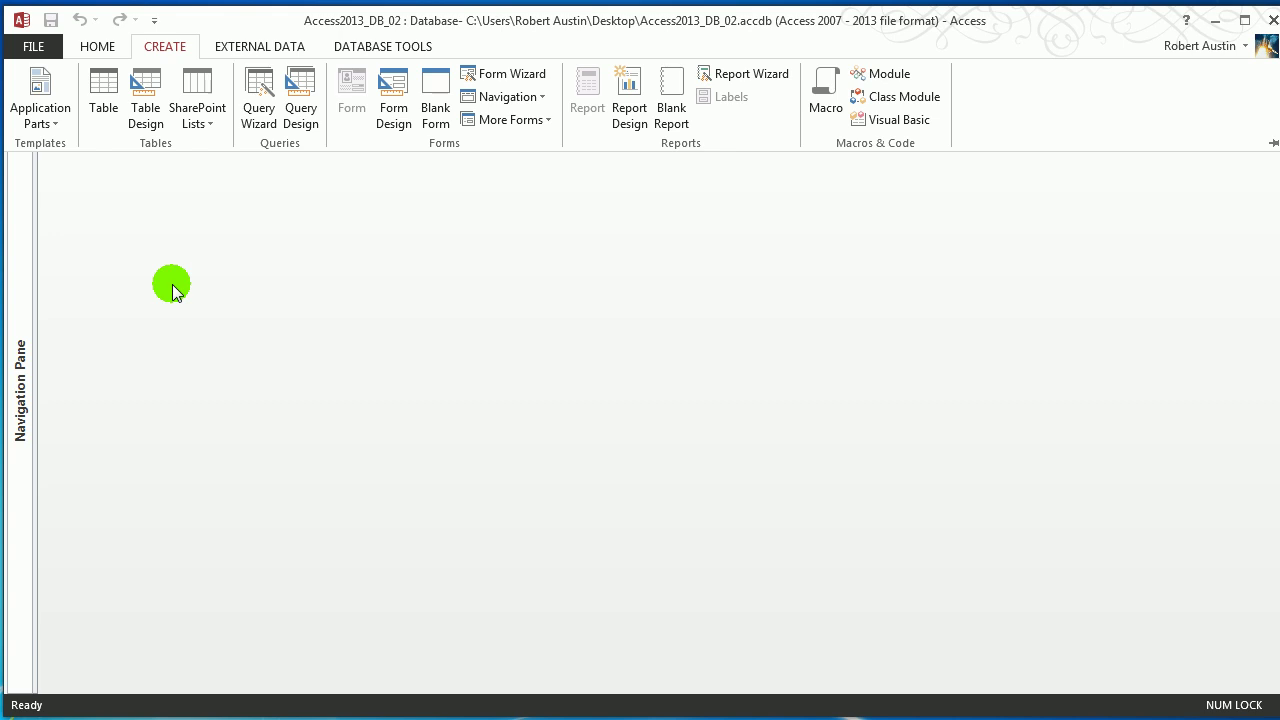
left_click(101, 93)
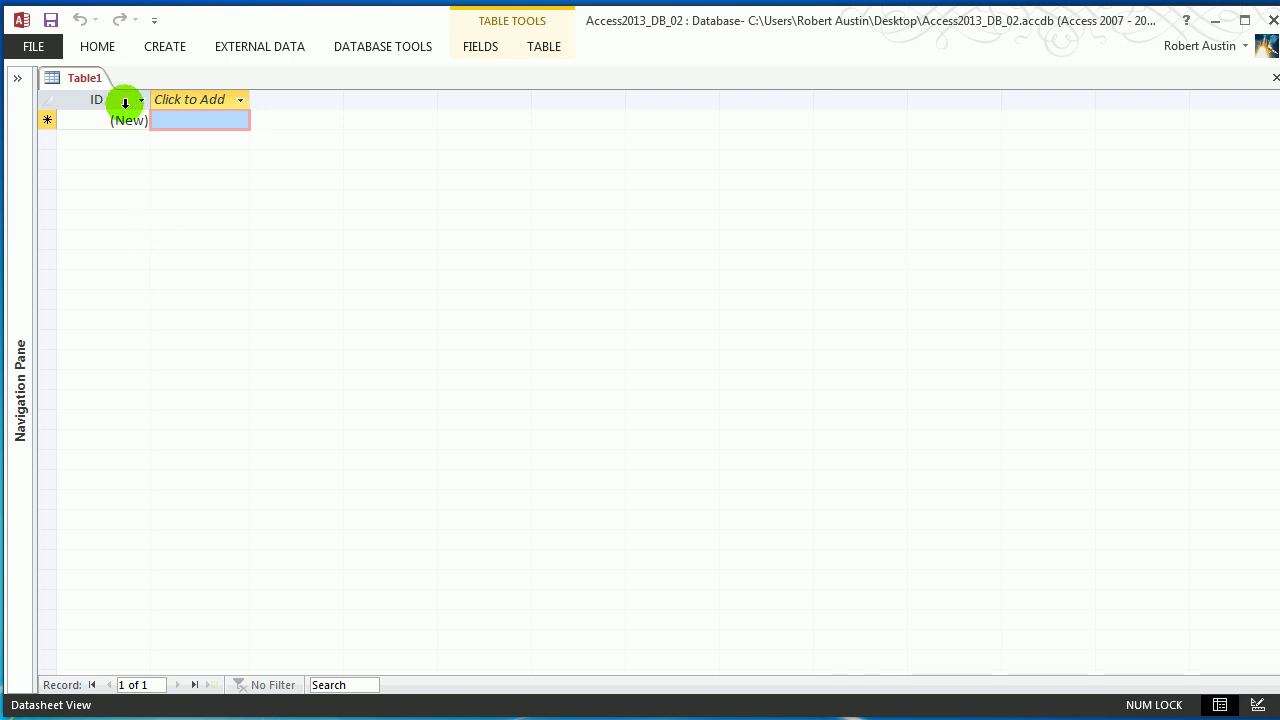
left_click(180, 100)
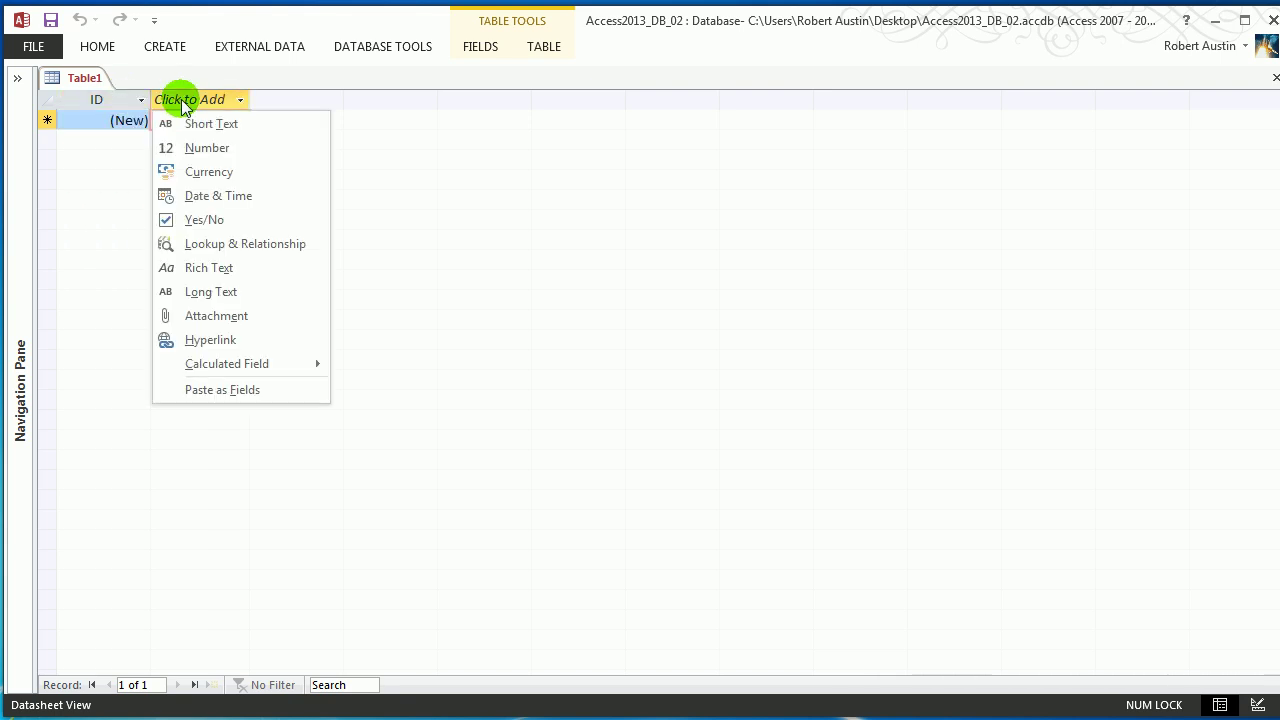
left_click(123, 100)
left_click(128, 108)
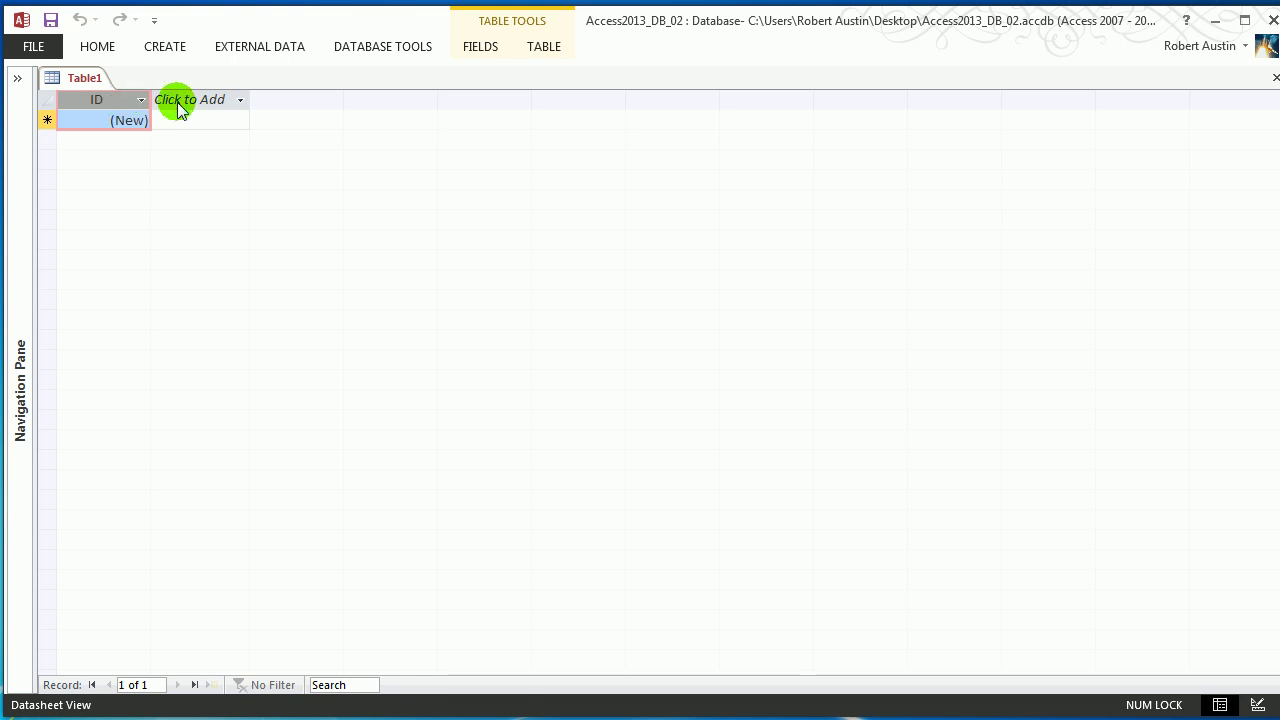
left_click(240, 104)
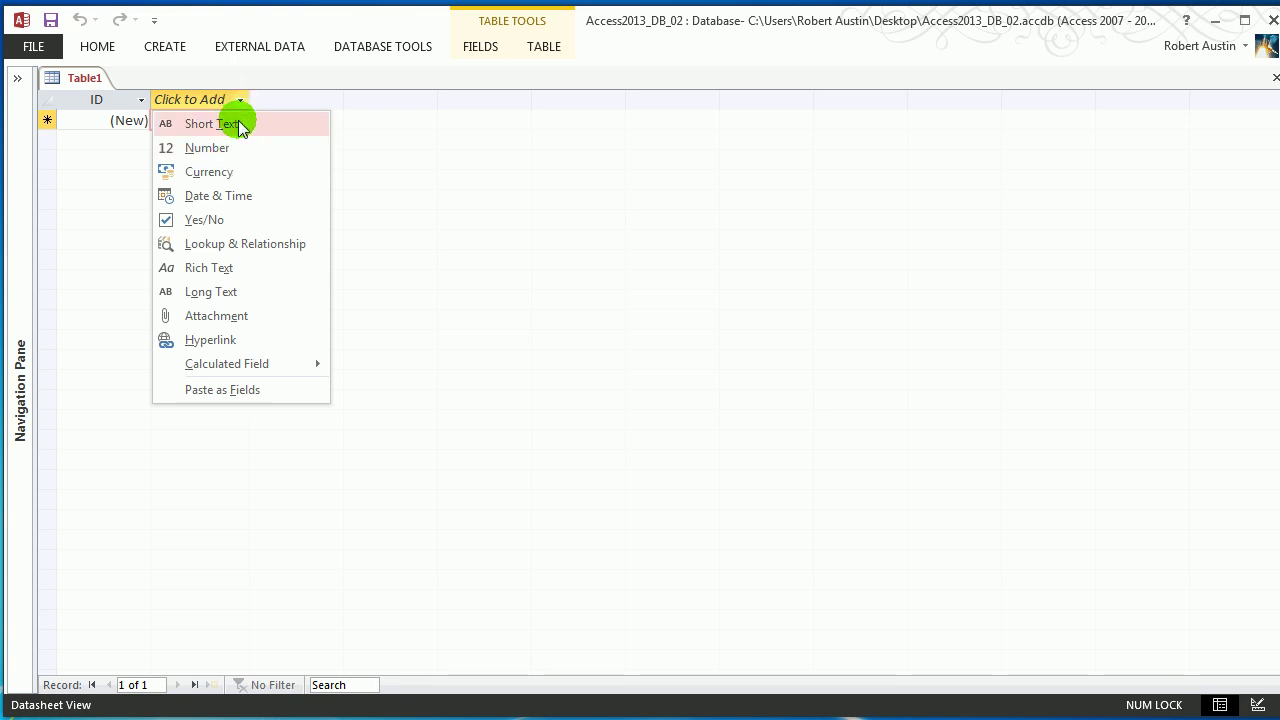
left_click(231, 150)
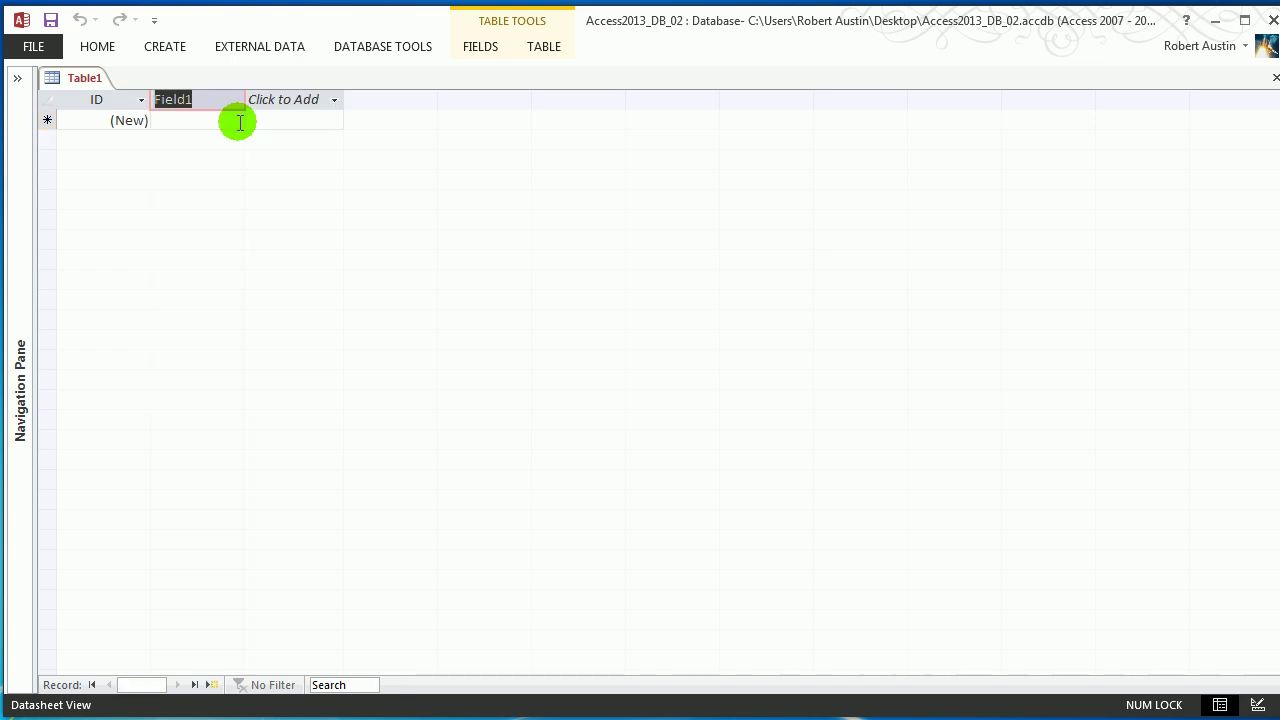
type("ShoppingList")
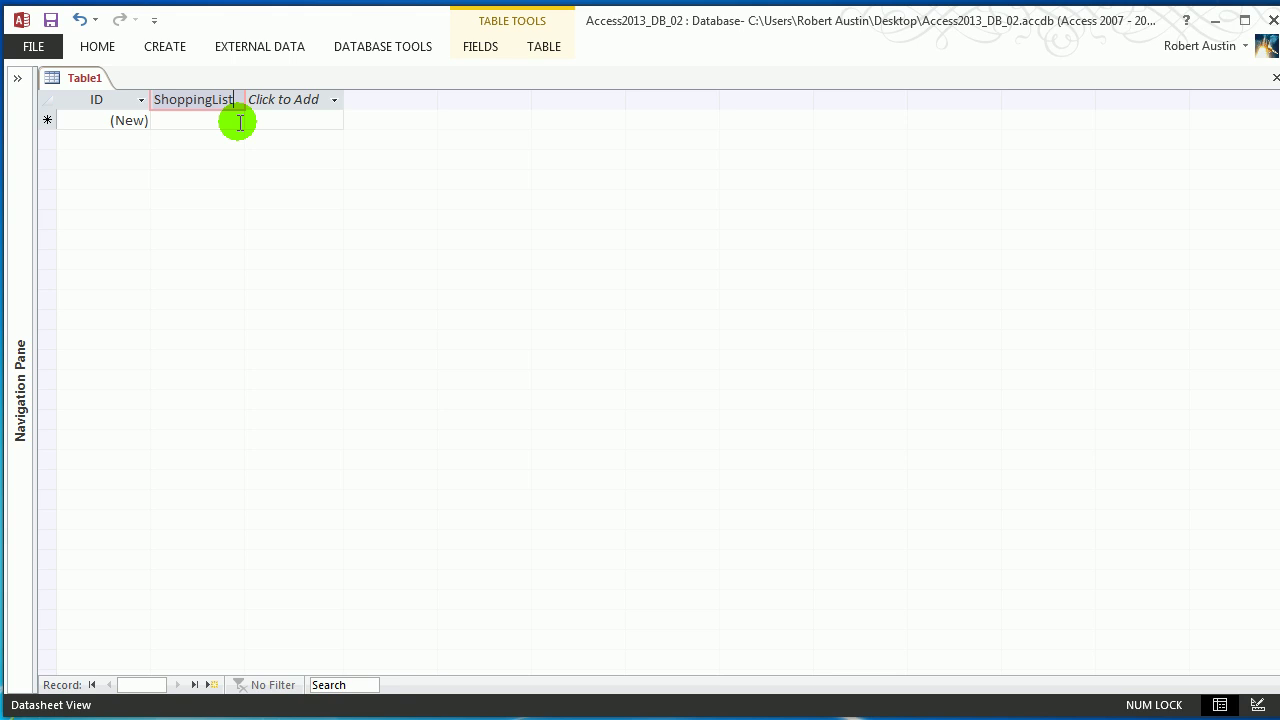
key("Return")
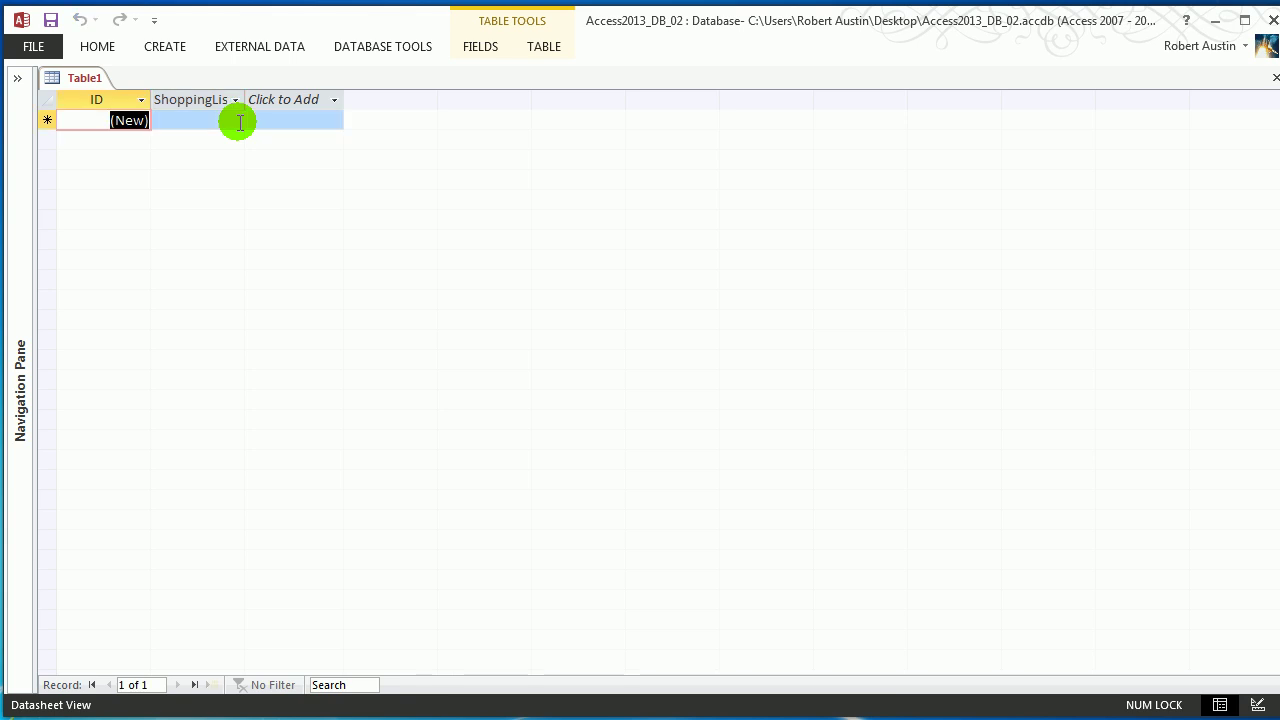
Step: Try to delete the ID field of the new table in Datasheet view
left_click(125, 101)
right_click(125, 102)
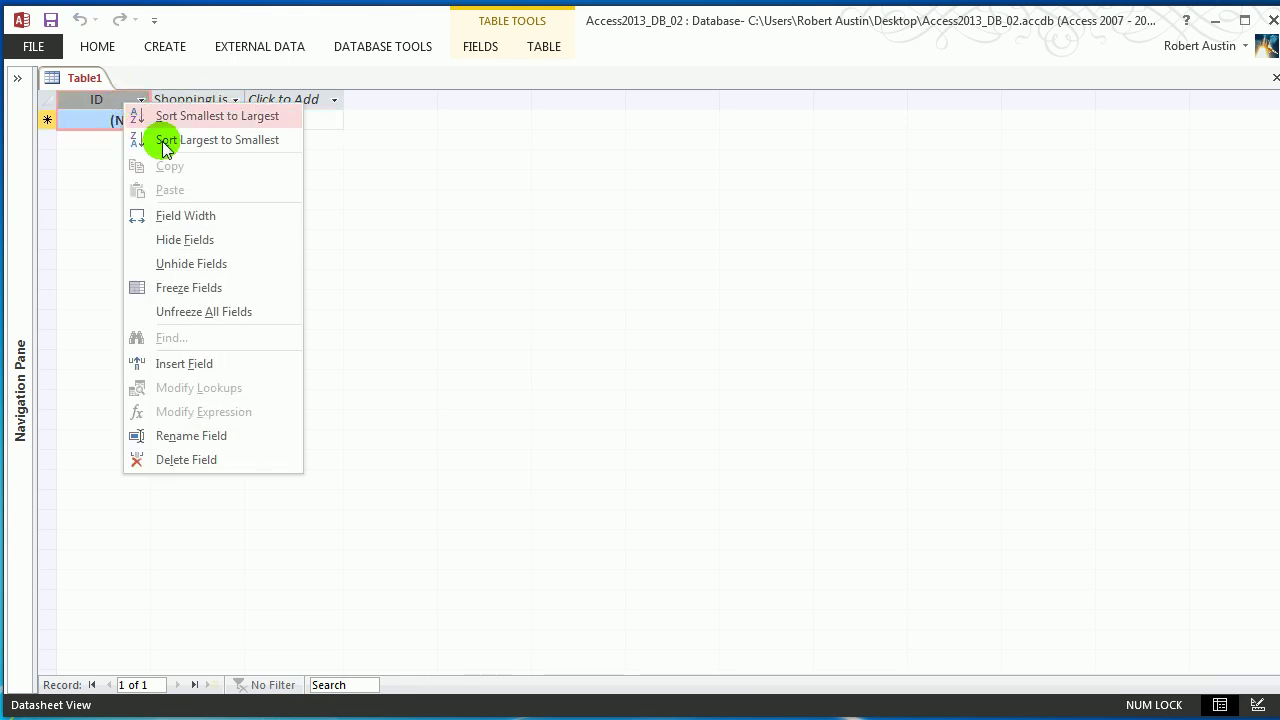
left_click(208, 460)
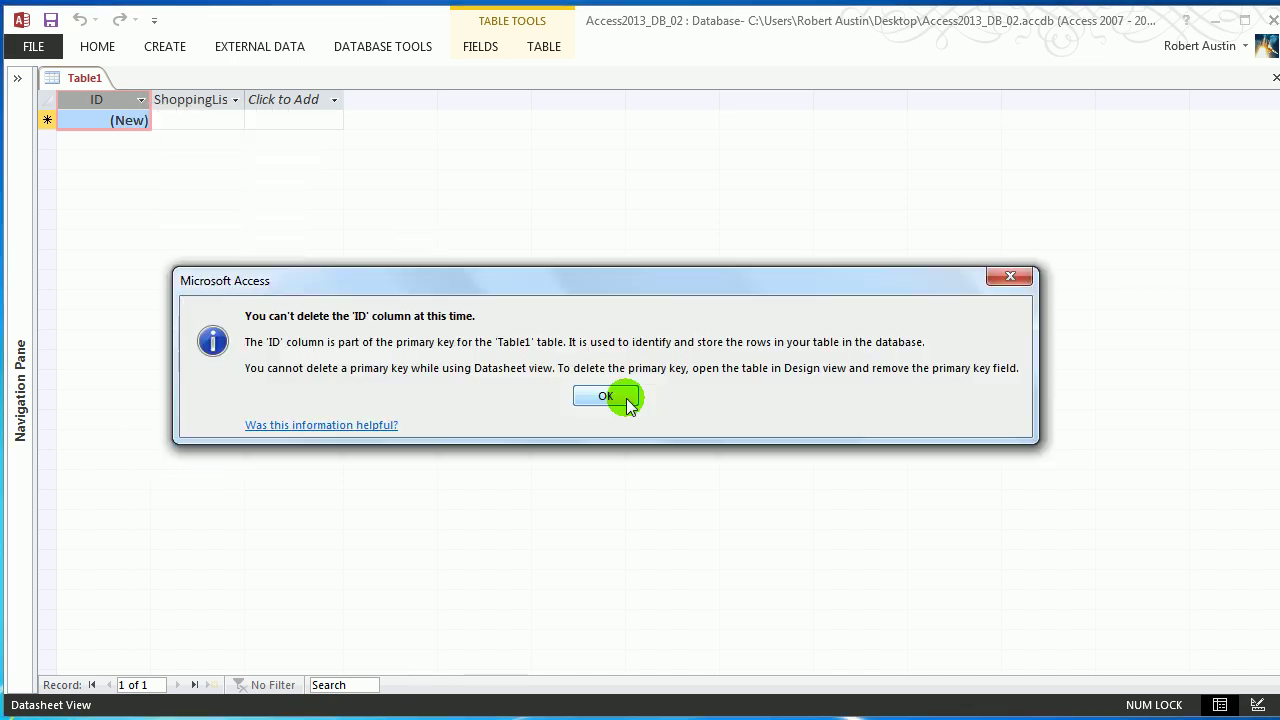
left_click(608, 397)
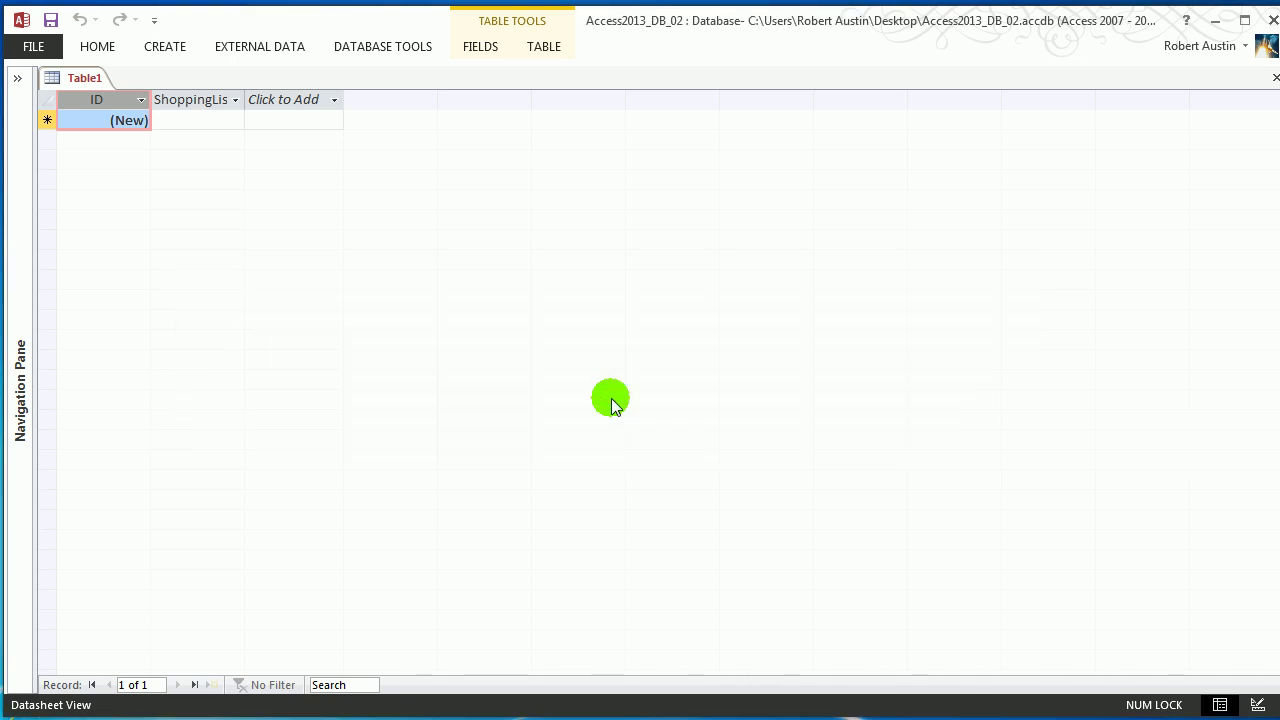
Step: Save the new table under the name tblShoppingList
right_click(80, 77)
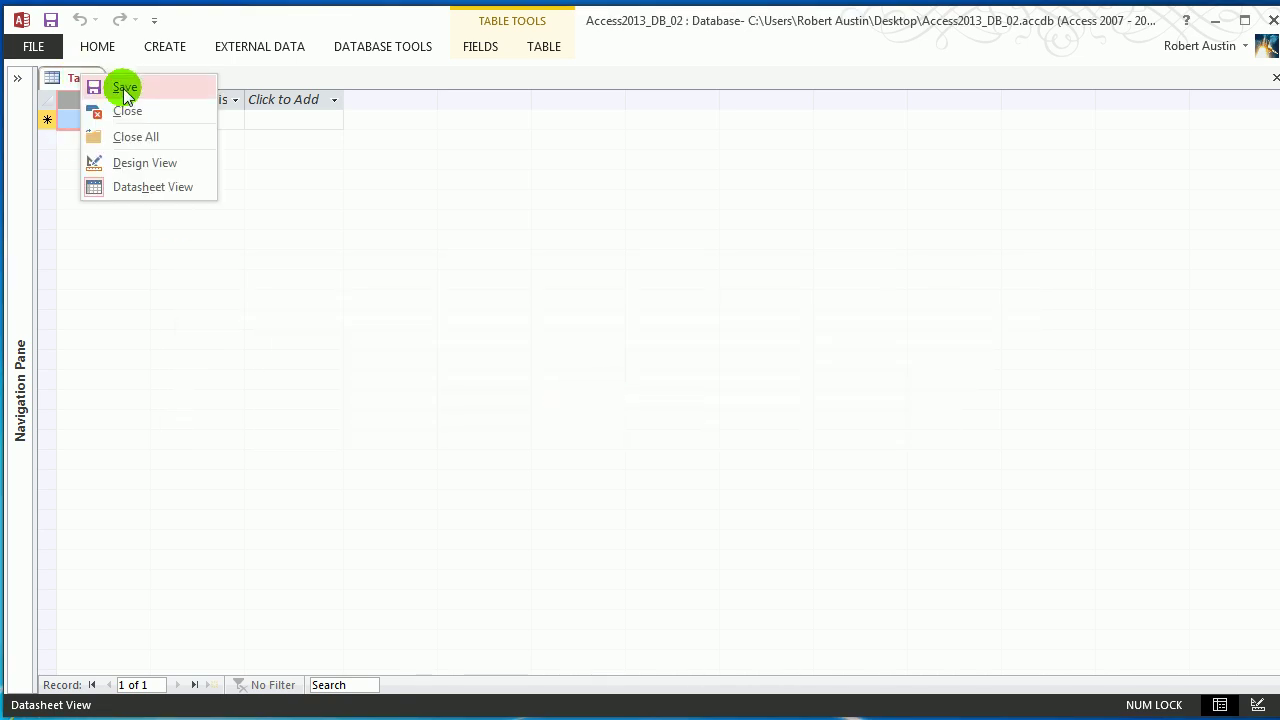
left_click(123, 88)
type("tbl")
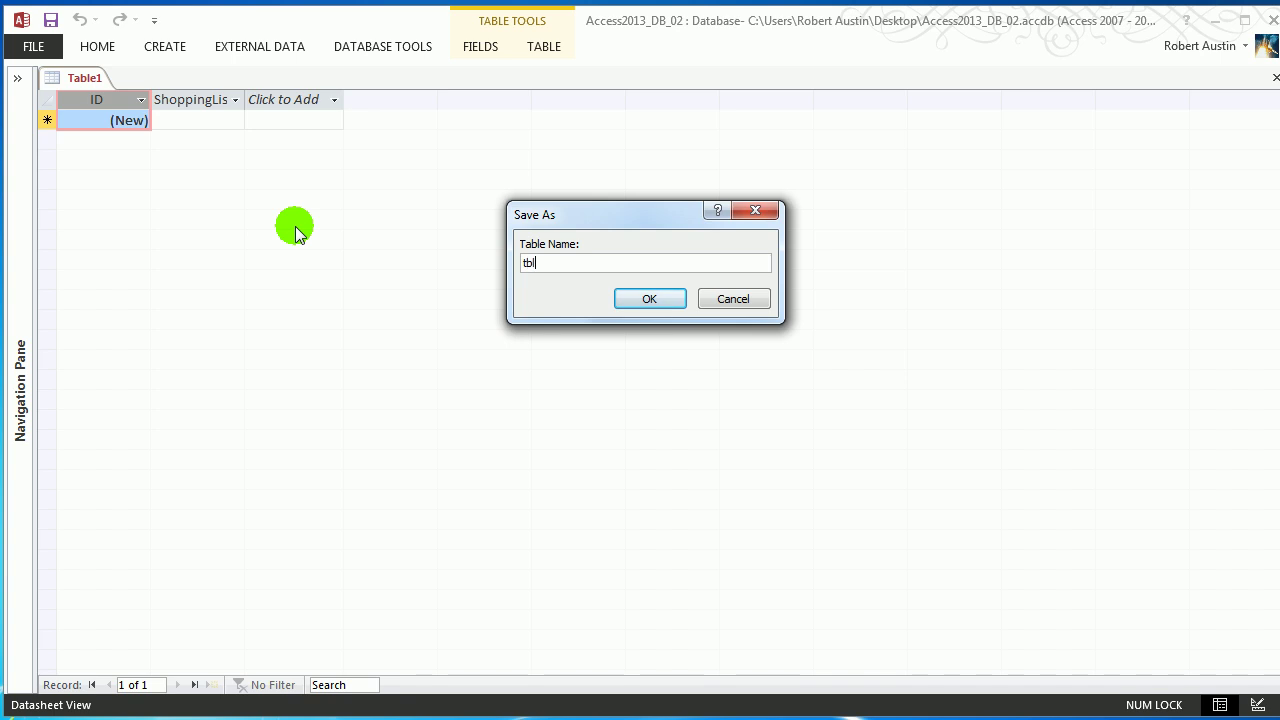
type("ShoppingList")
left_click(649, 299)
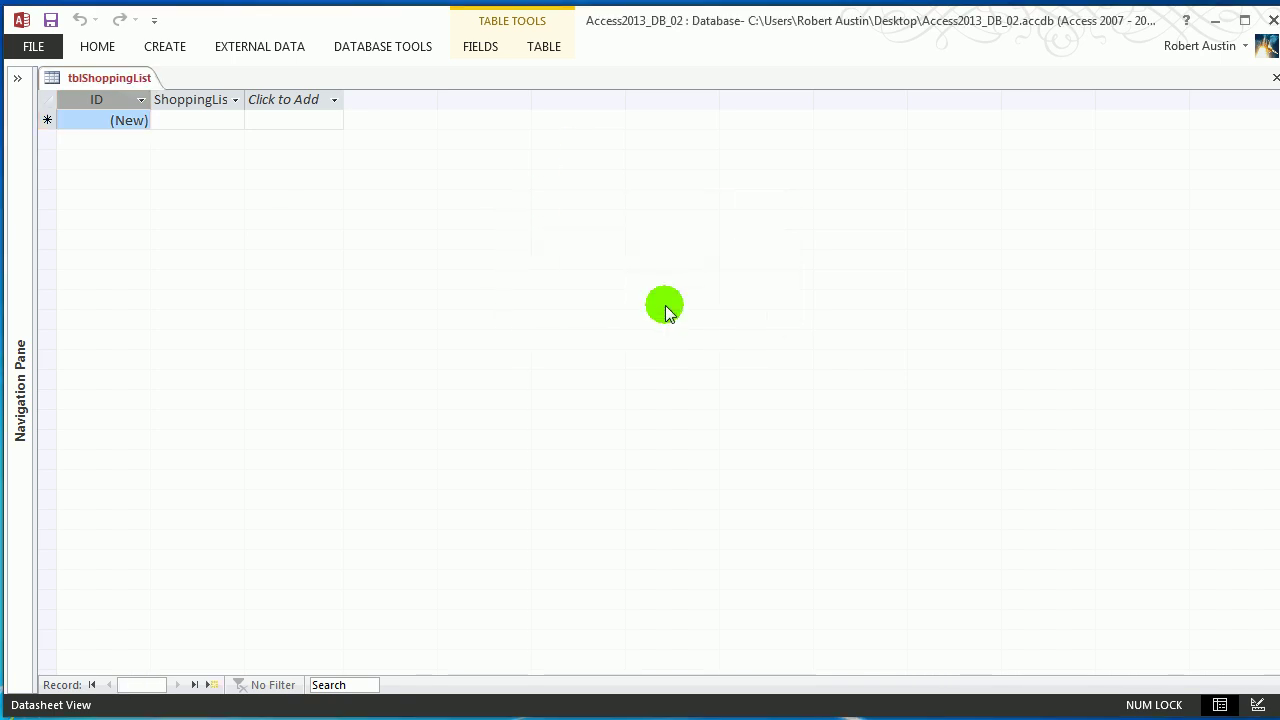
Step: Fit the ShoppingList column width to its heading and add a Number field named Quantity
double_click(244, 100)
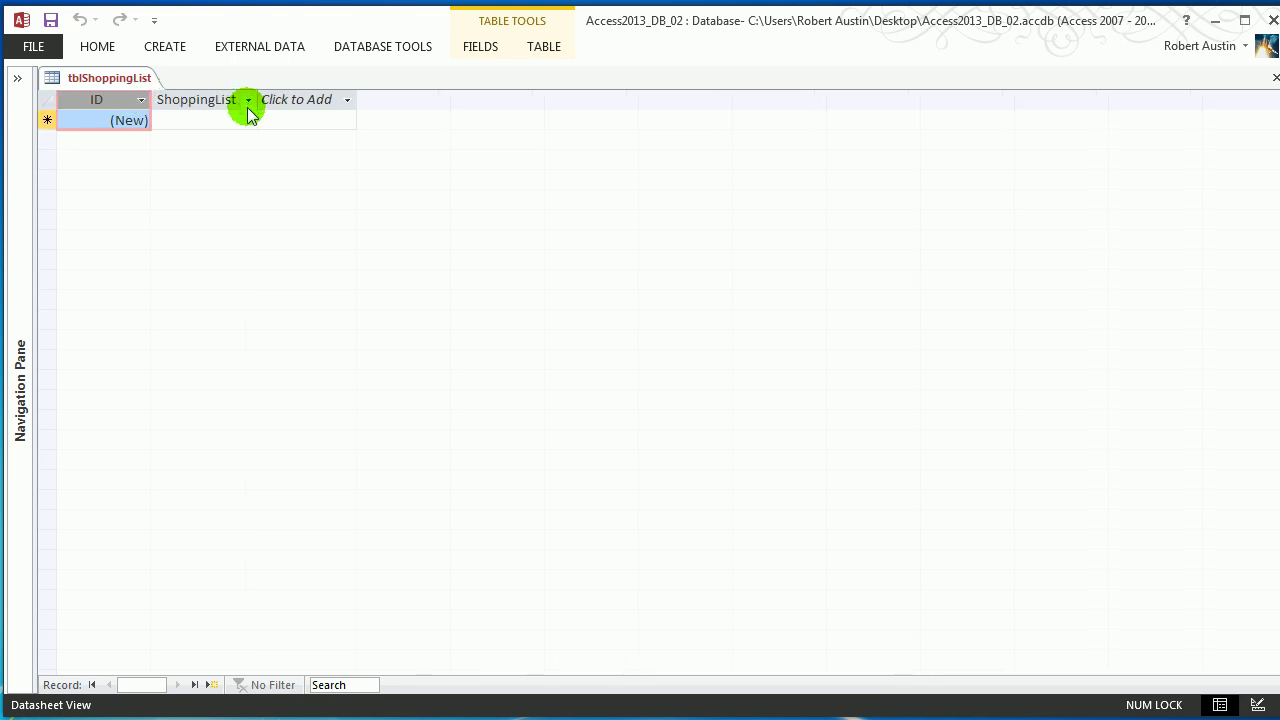
left_click(338, 98)
left_click(327, 147)
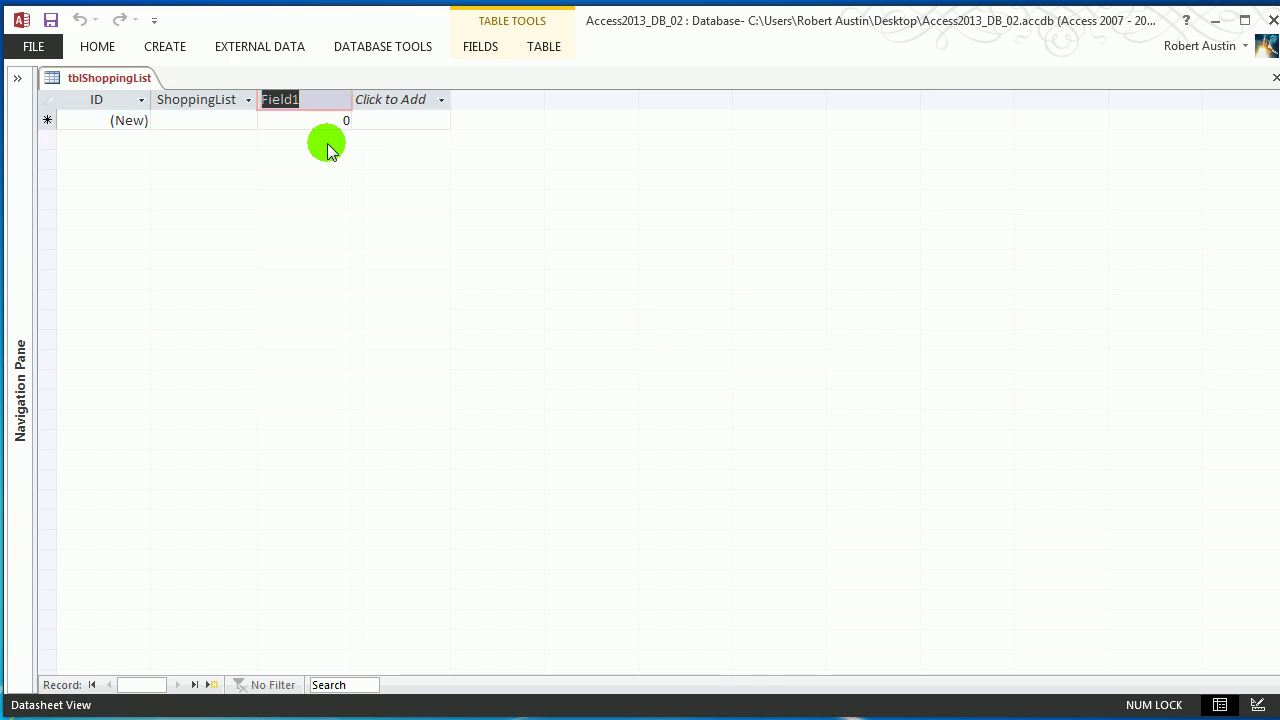
type("Quantity")
key("Return")
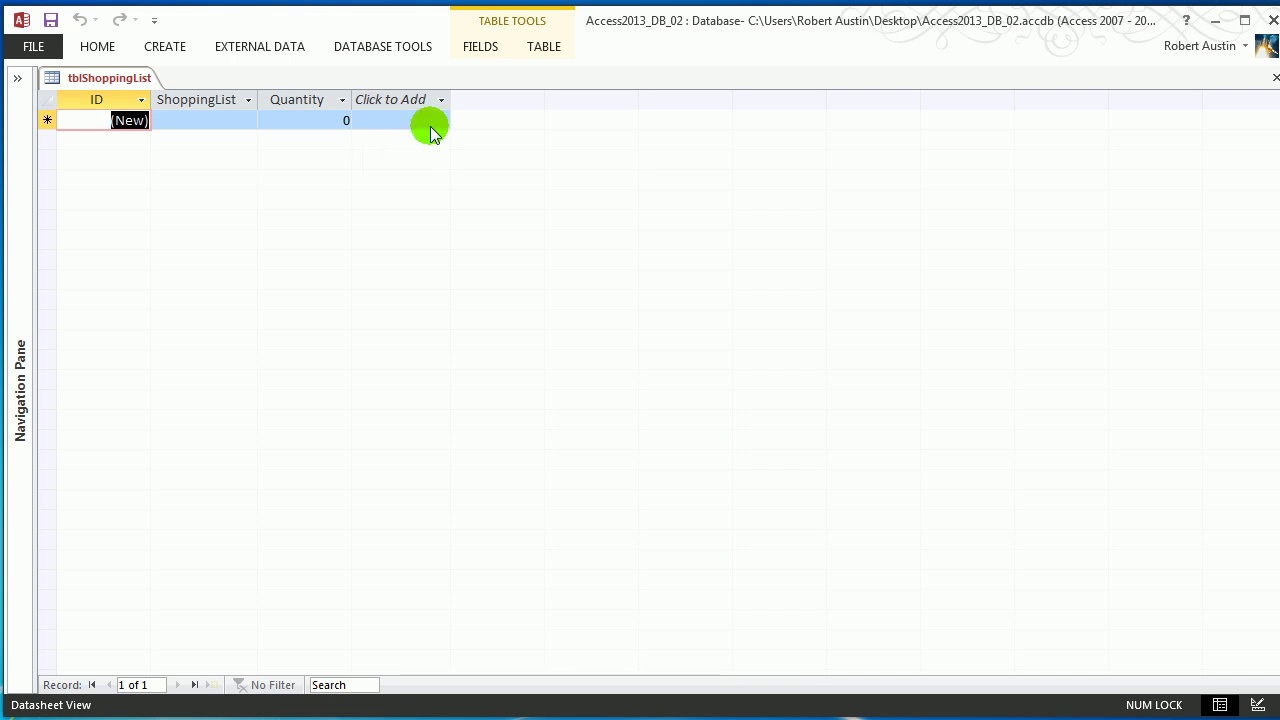
Step: Add a Short Text field named Location after the Quantity field
left_click(441, 100)
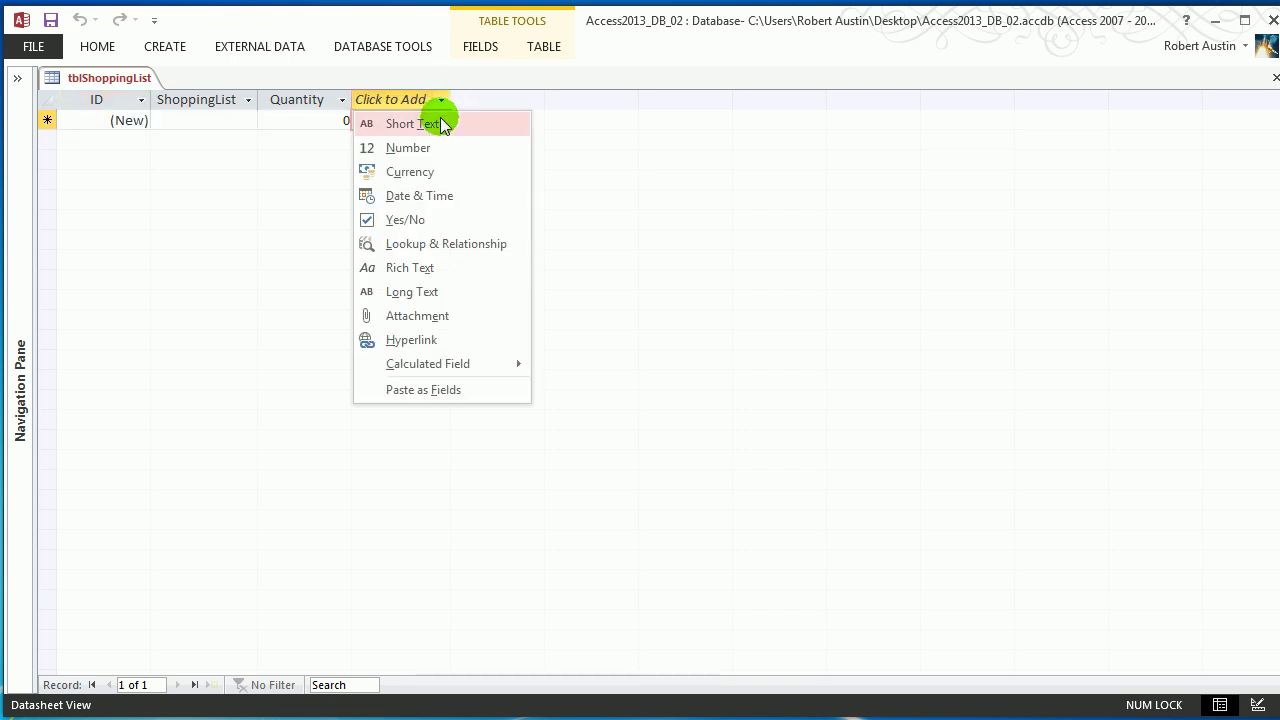
left_click(441, 124)
type("Loca")
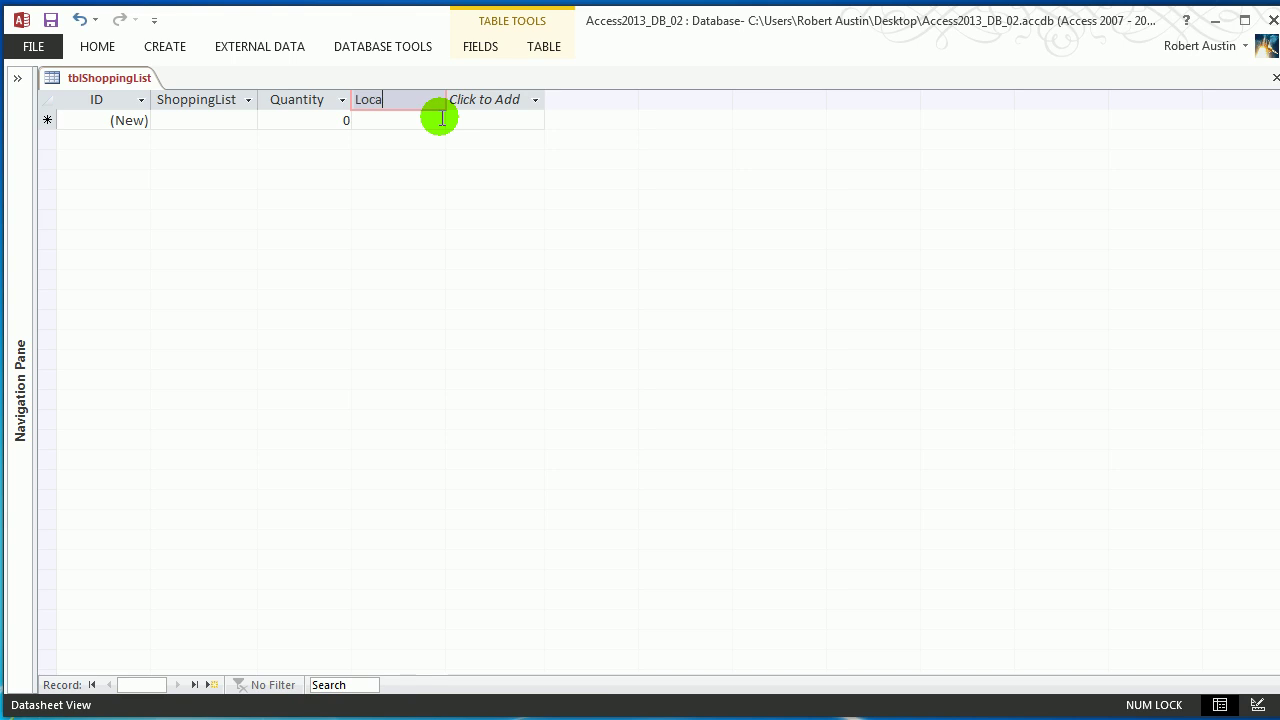
type("tion")
key("Return")
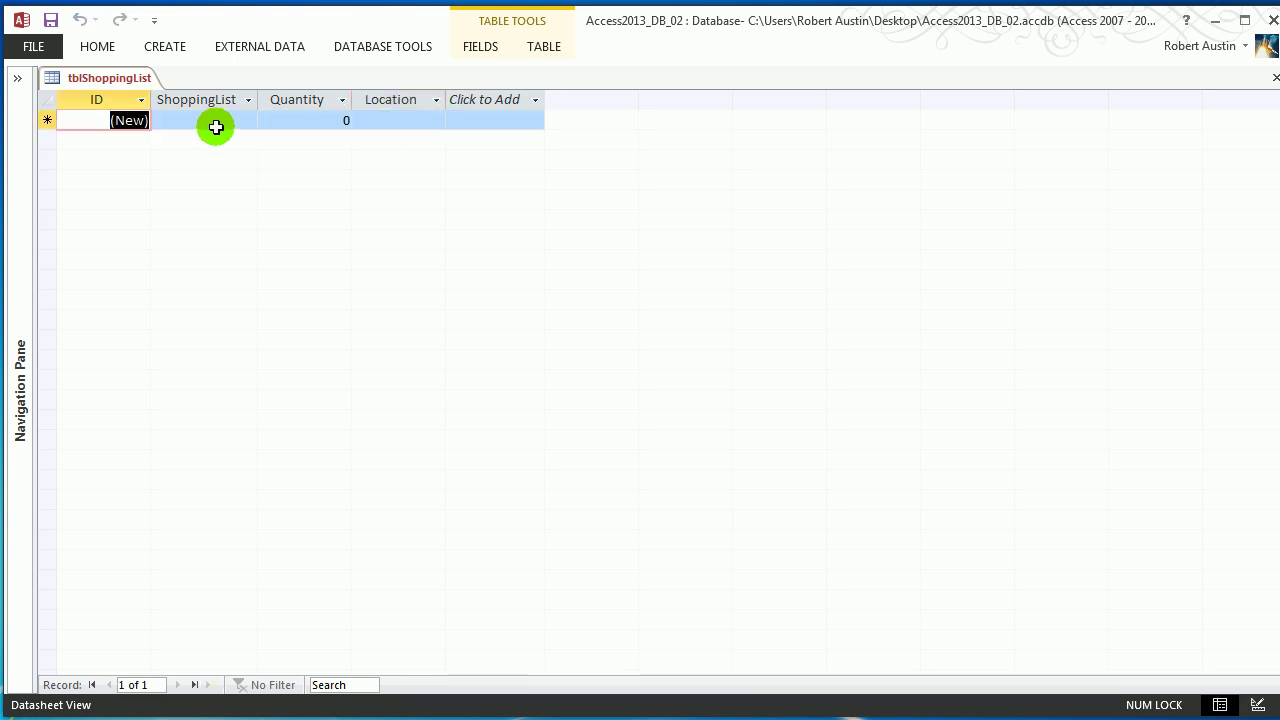
Step: Switch tblShoppingList to Design view and delete the ID field together with its primary key
left_click(122, 104)
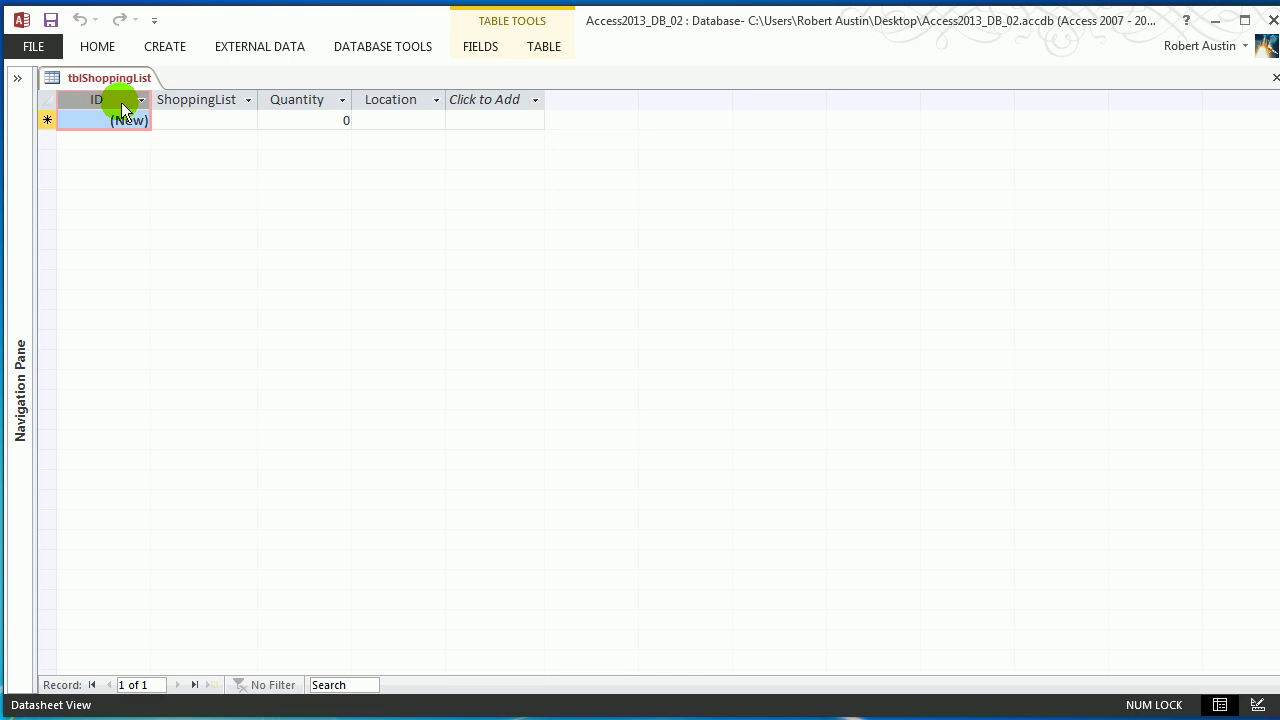
right_click(115, 80)
left_click(160, 170)
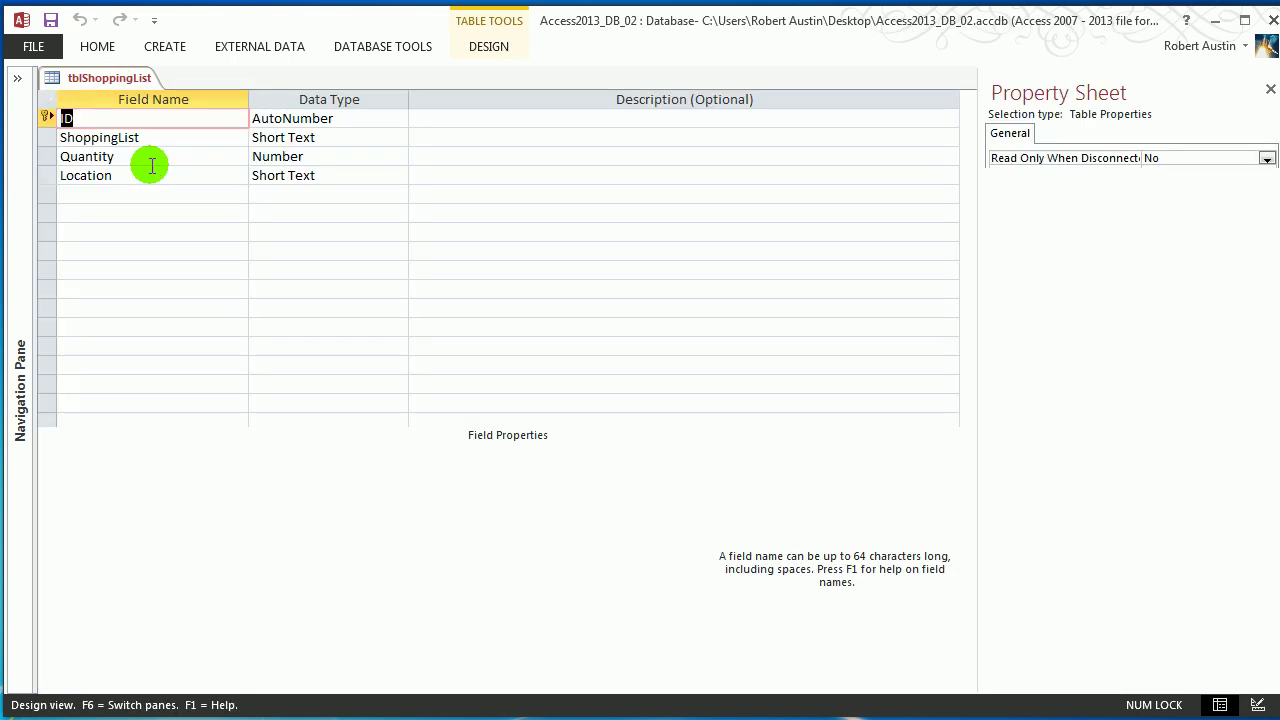
left_click(50, 118)
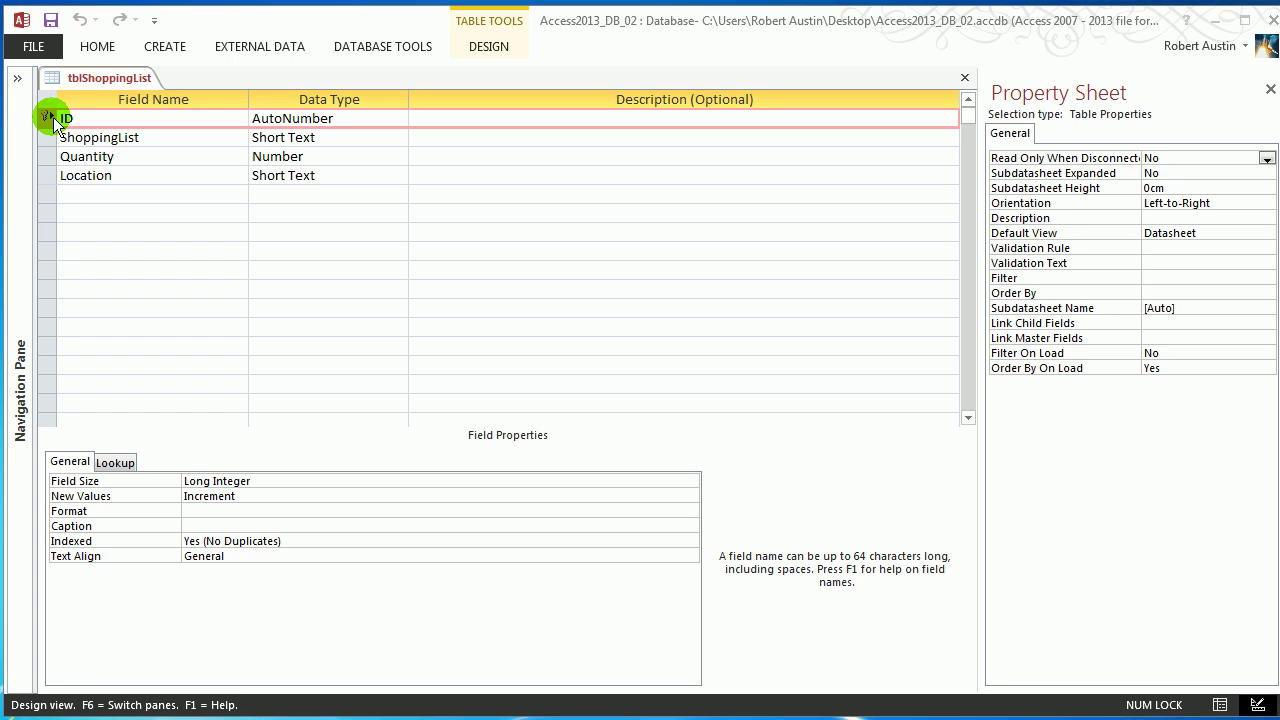
key("Delete")
left_click(565, 382)
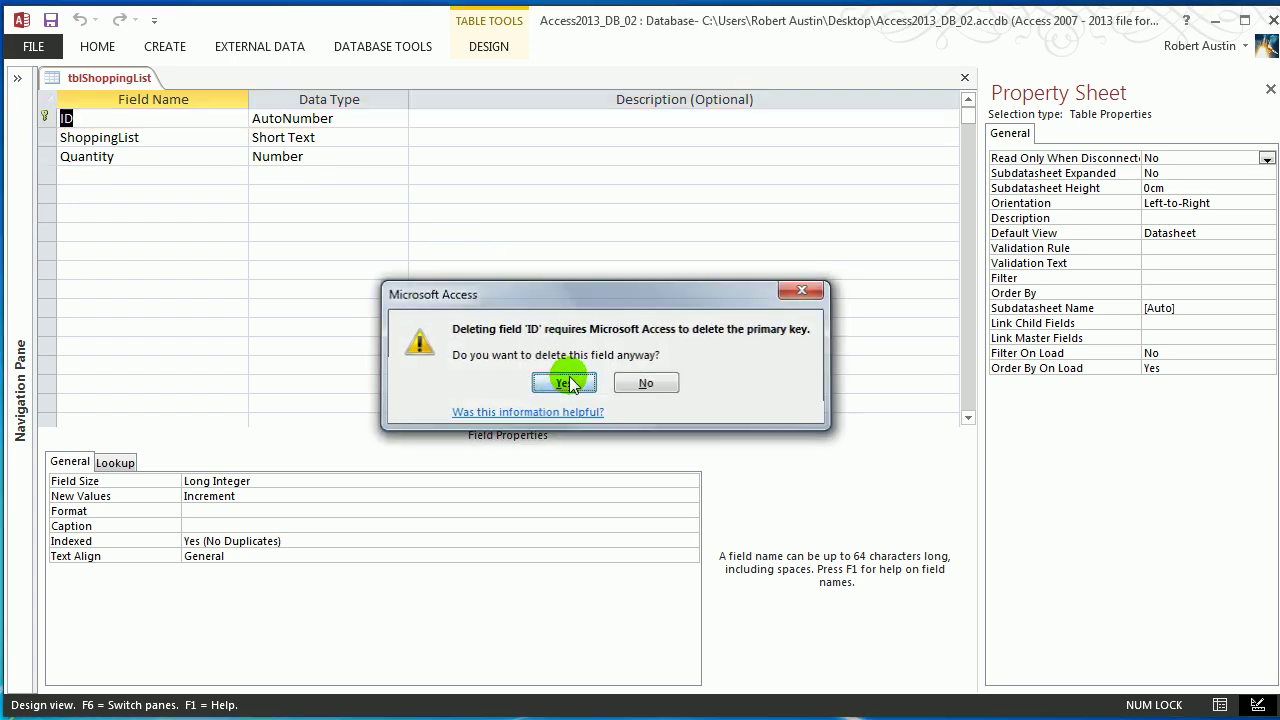
Step: Save the changed design of tblShoppingList and return the table to Datasheet view
right_click(105, 82)
left_click(105, 80)
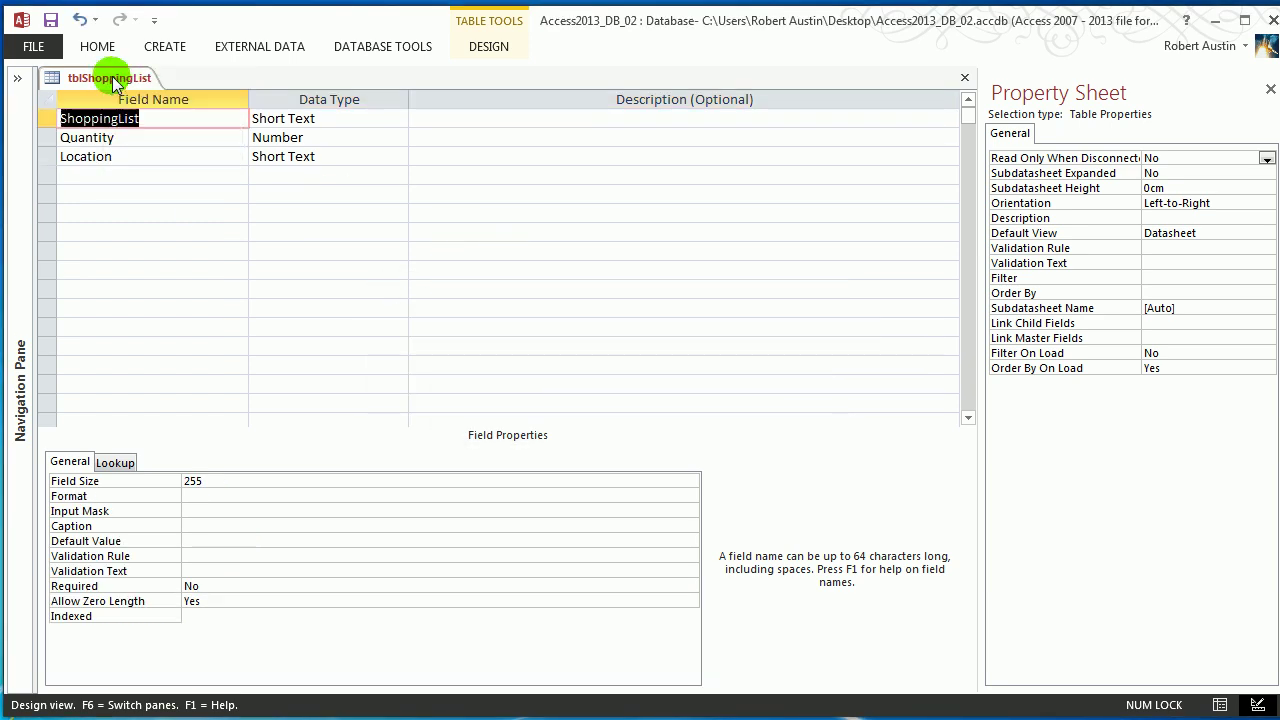
right_click(112, 72)
left_click(175, 166)
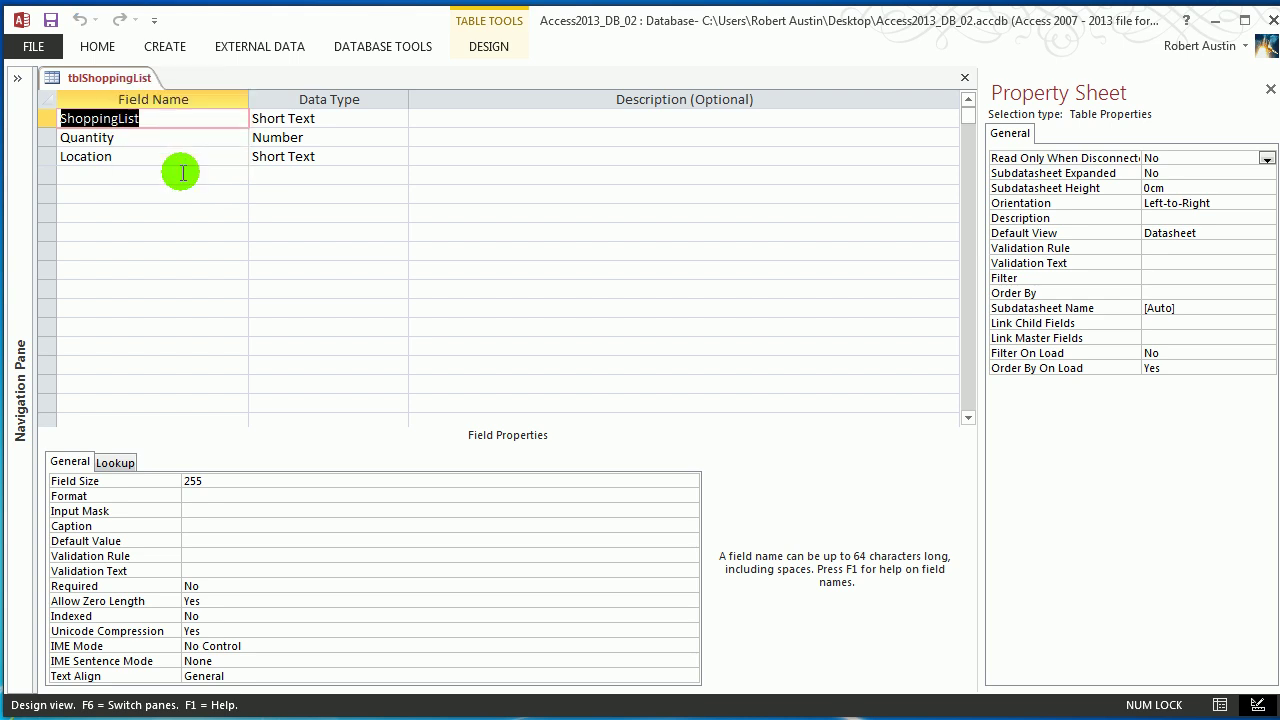
right_click(105, 78)
left_click(175, 201)
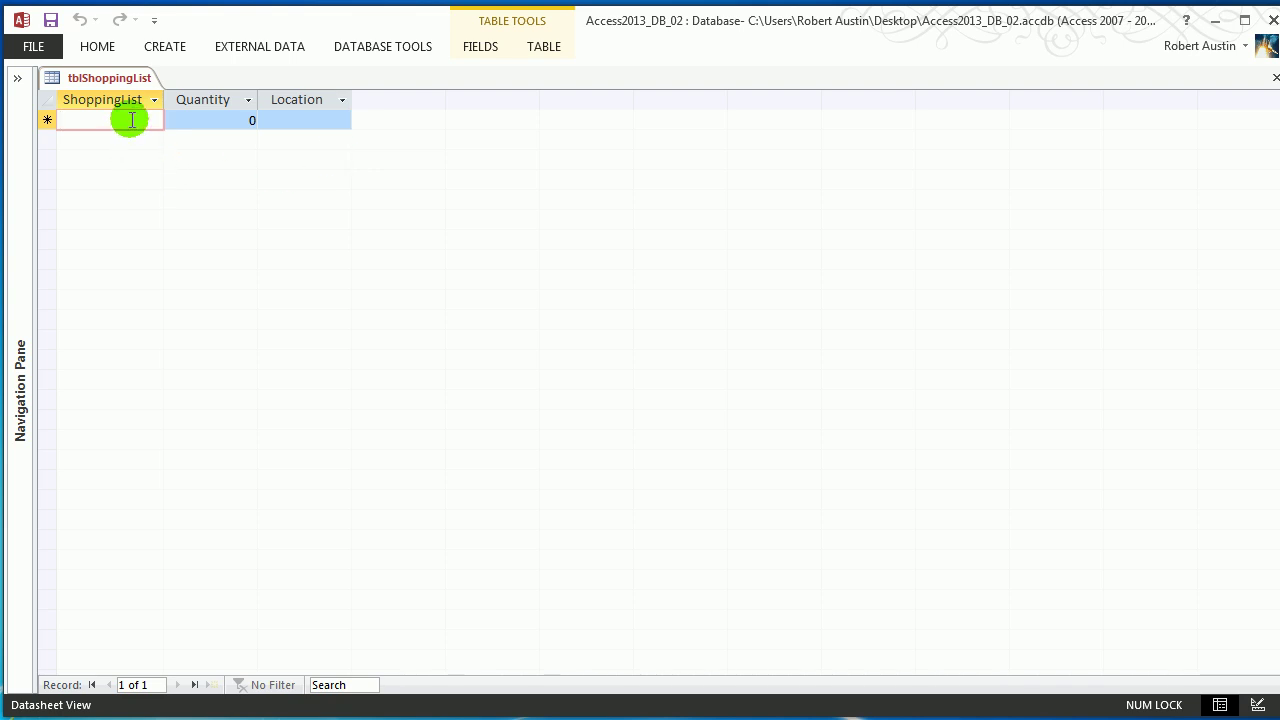
Step: Enter the first record as Bananas, quantity 5, location The Supermarket, and fit the Location column width to its contents
type("Bananas")
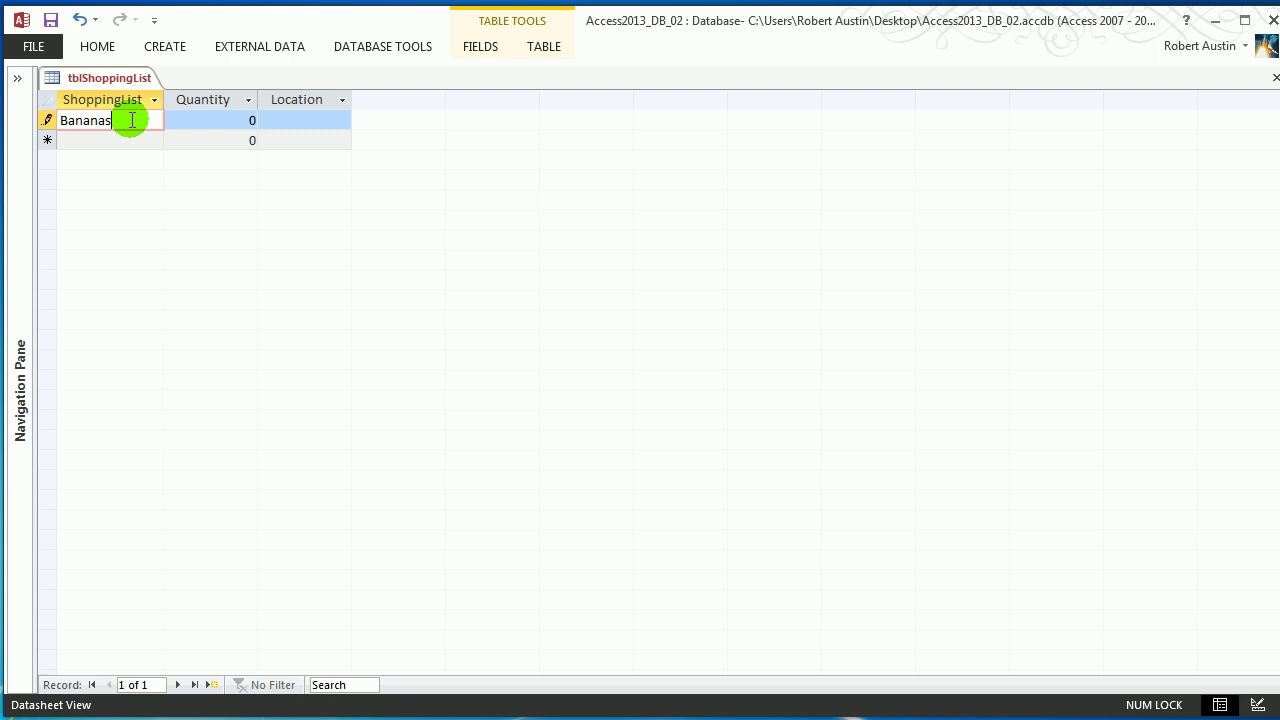
key("Tab")
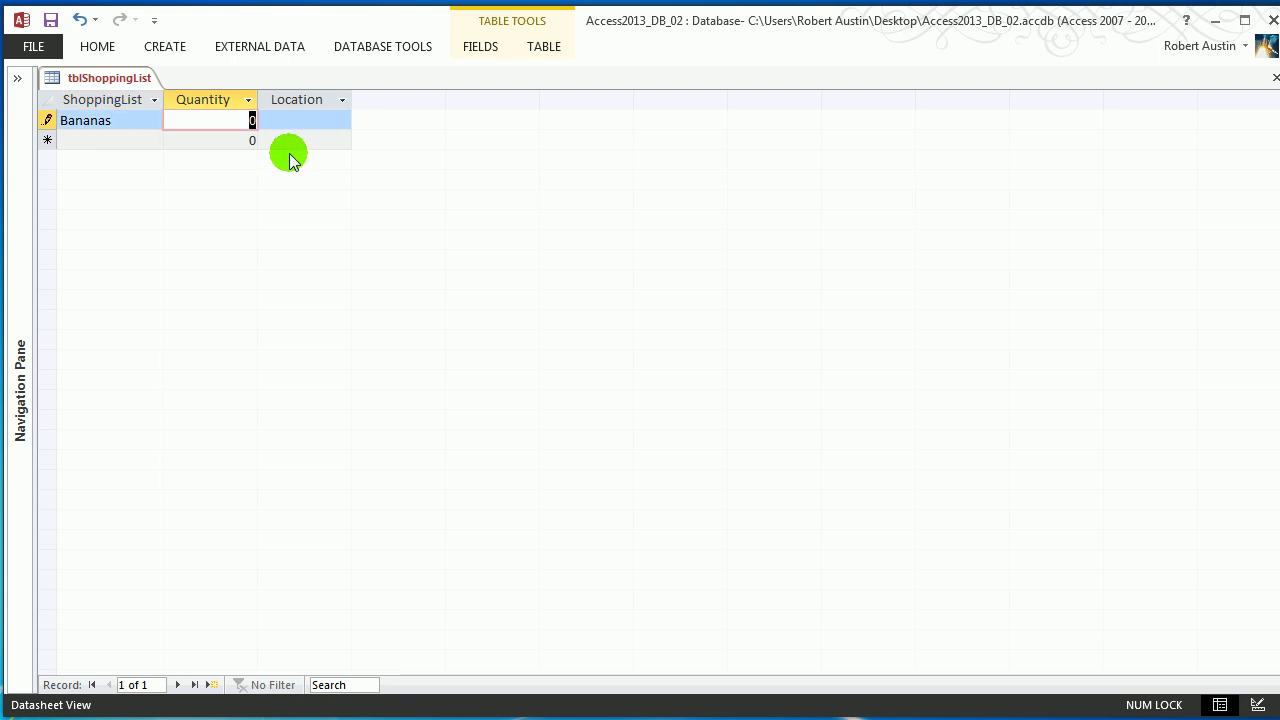
type("5")
key("Tab")
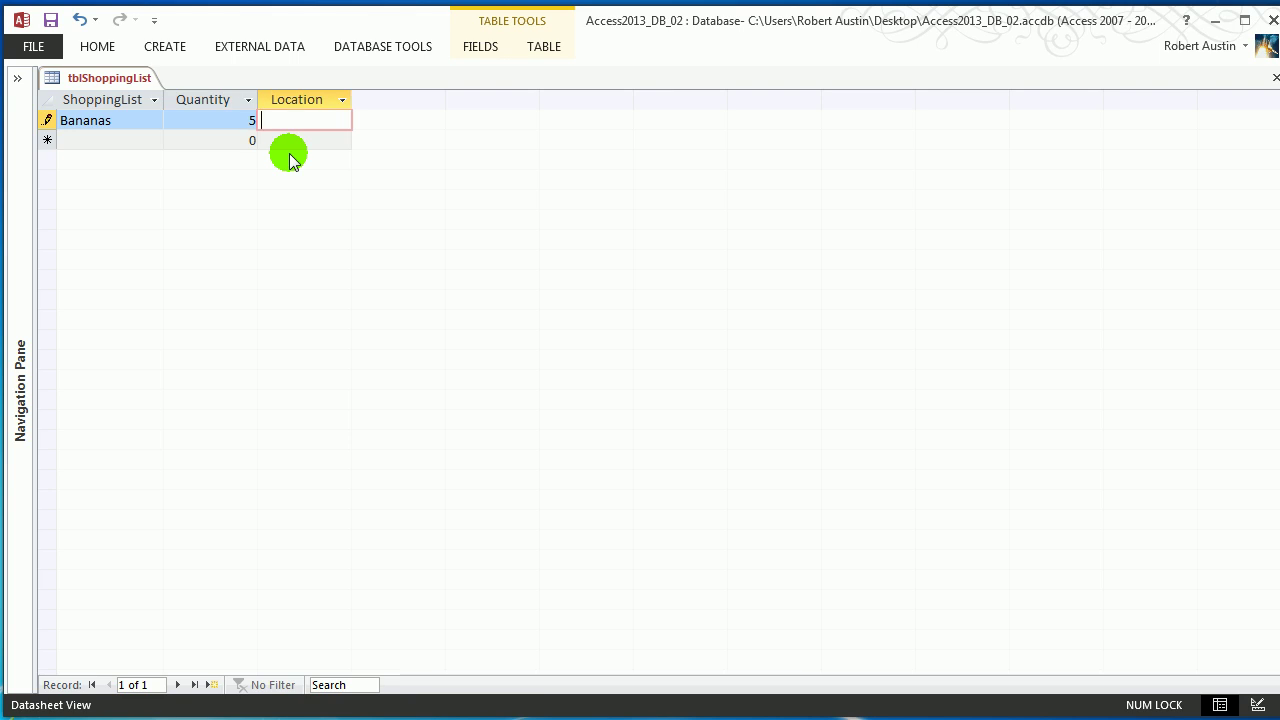
type("The Super")
type("market")
key("Tab")
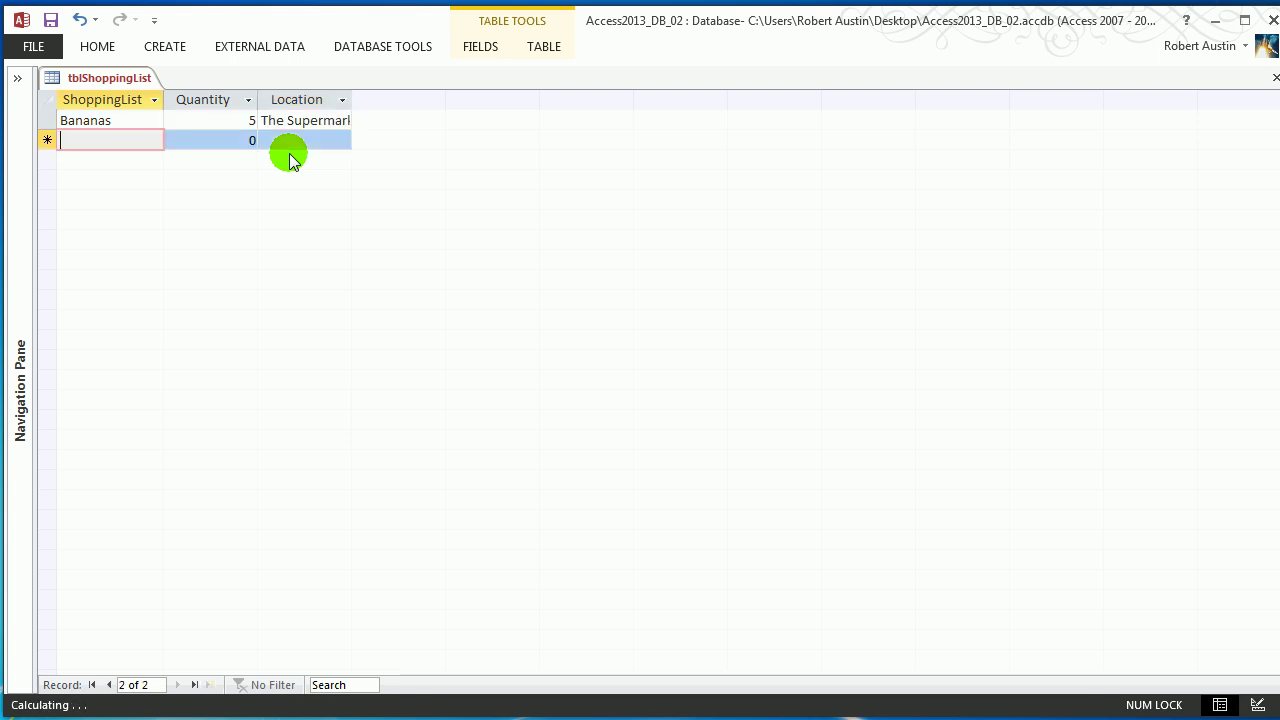
double_click(356, 101)
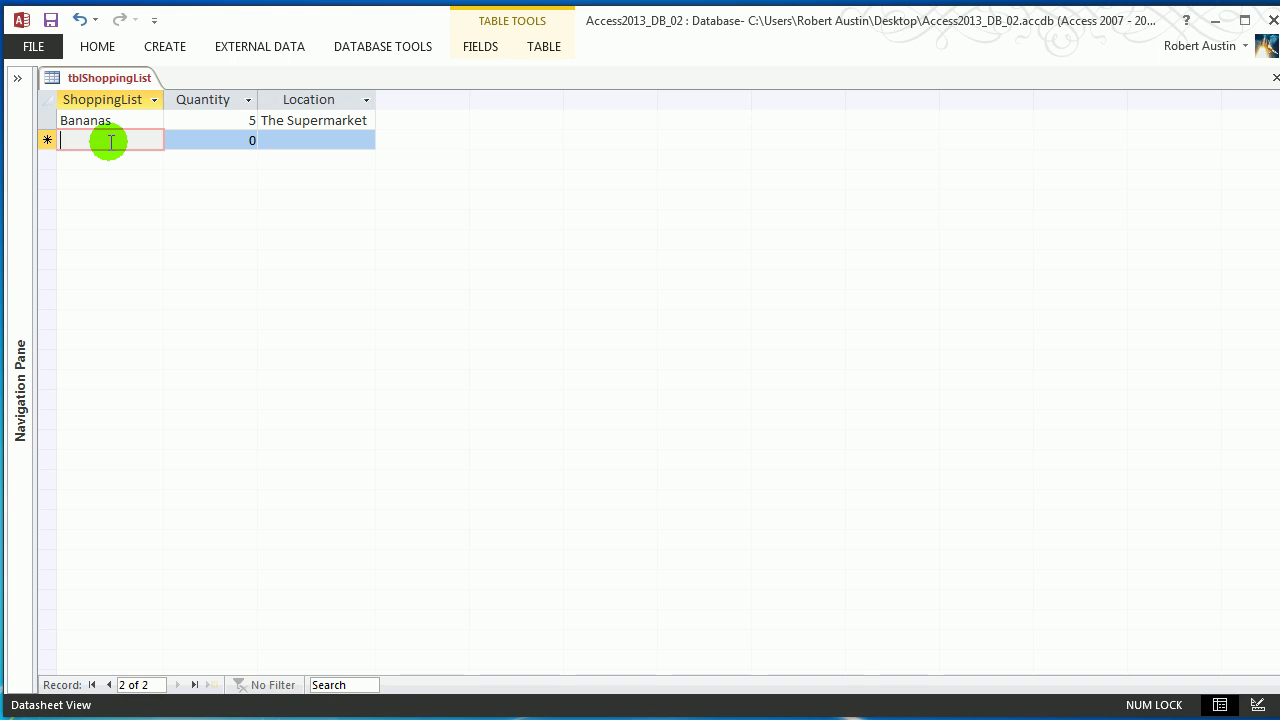
Step: Enter the second record as Tomatoes, quantity 6, location The Fruit Stall
type("Tomatoes")
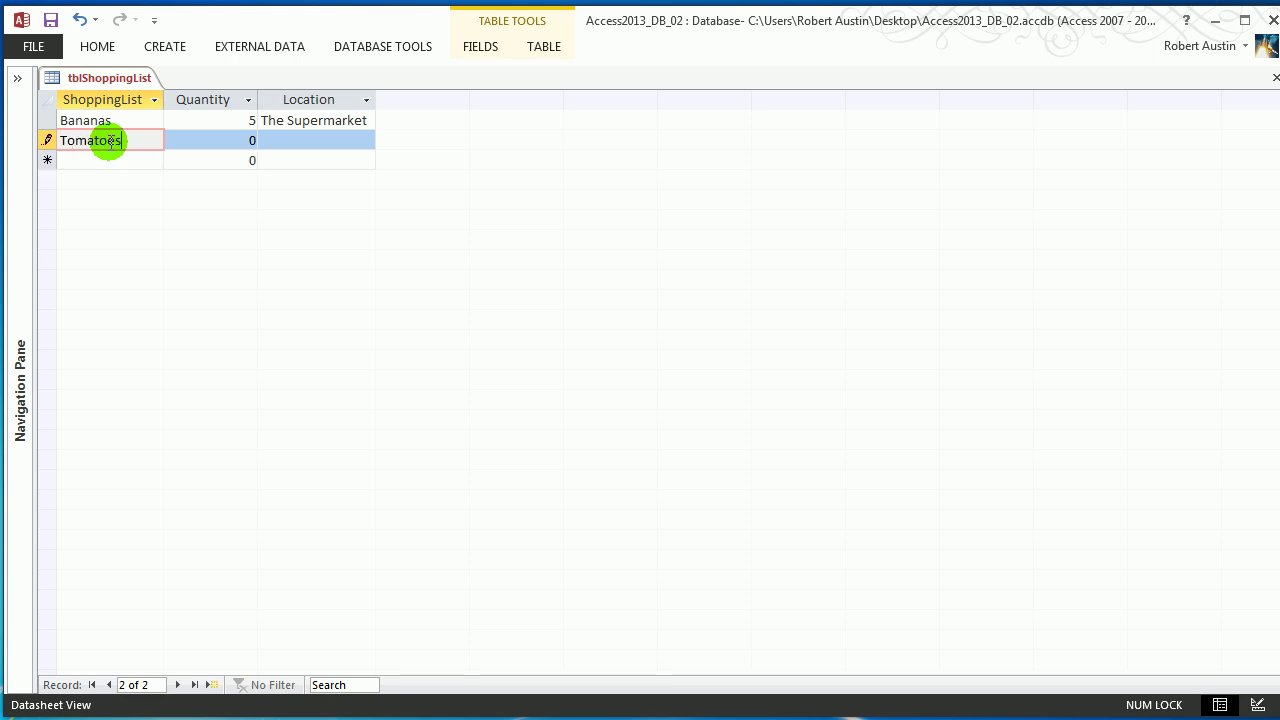
key("Tab")
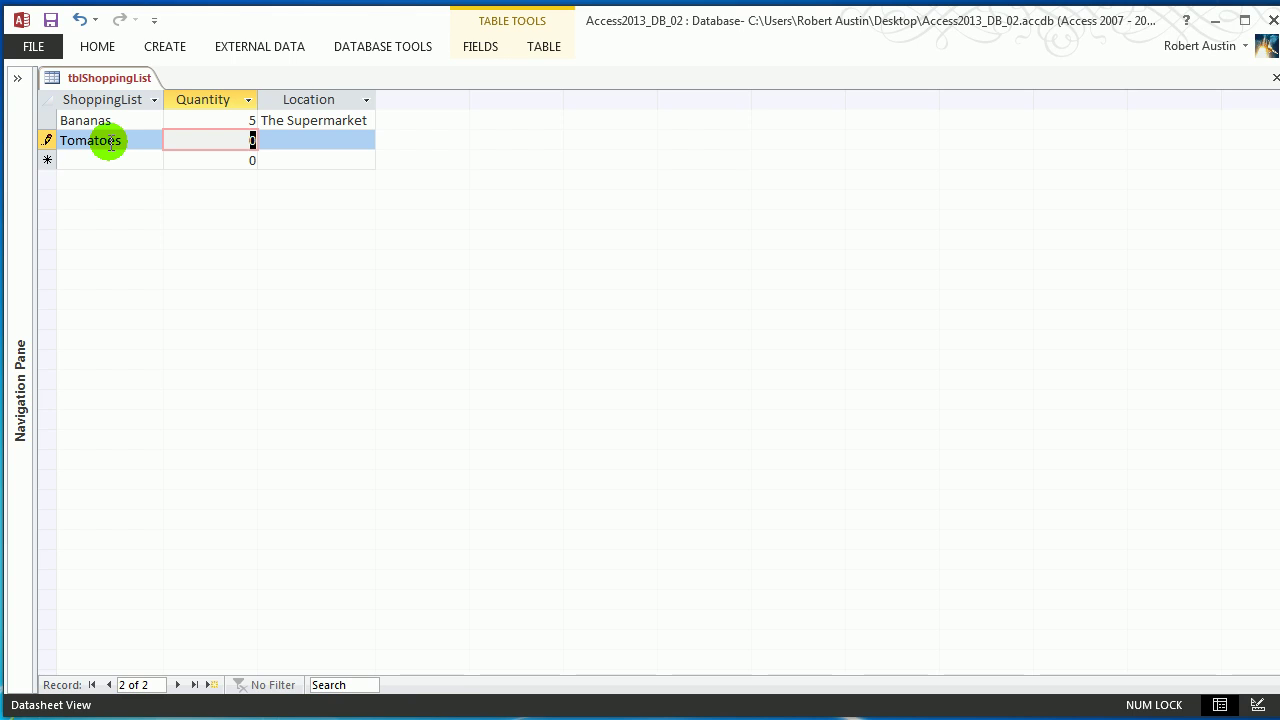
type("6")
key("Tab")
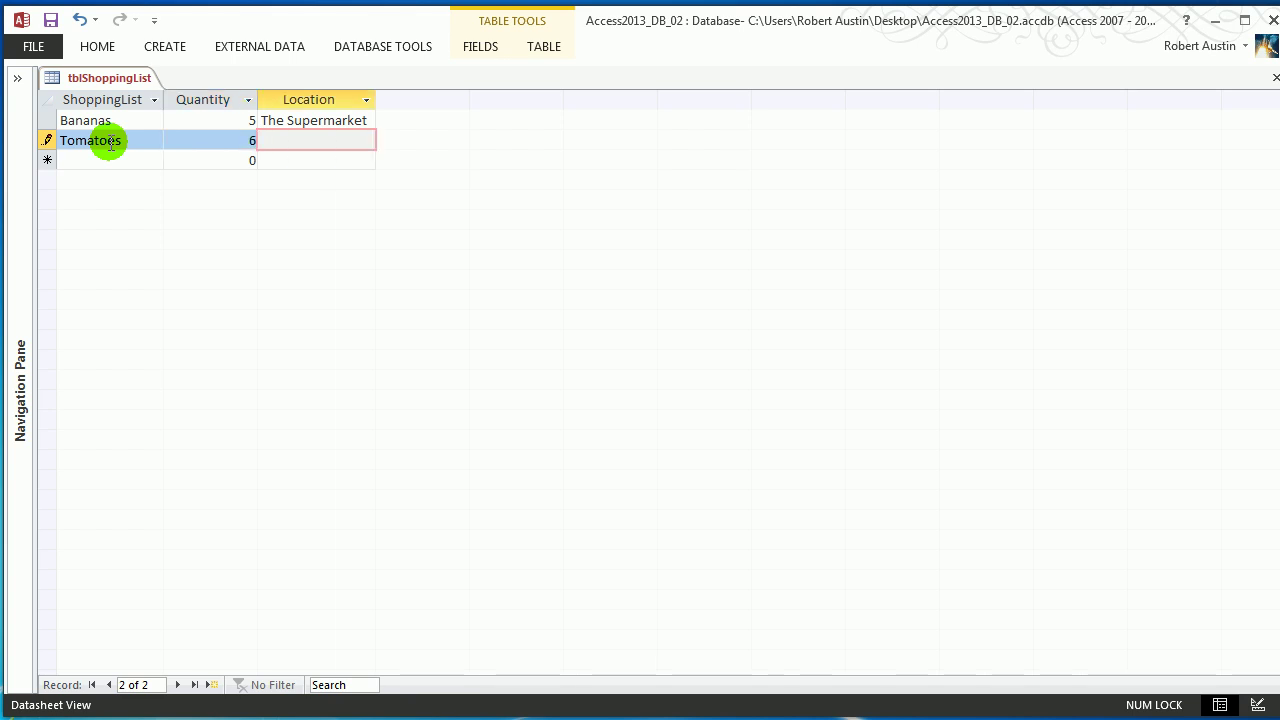
type("The")
type("Fruit Stall")
Step: Add a third record with Milk, quantity 2, location The Corner Shop, and commit it
left_click(137, 160)
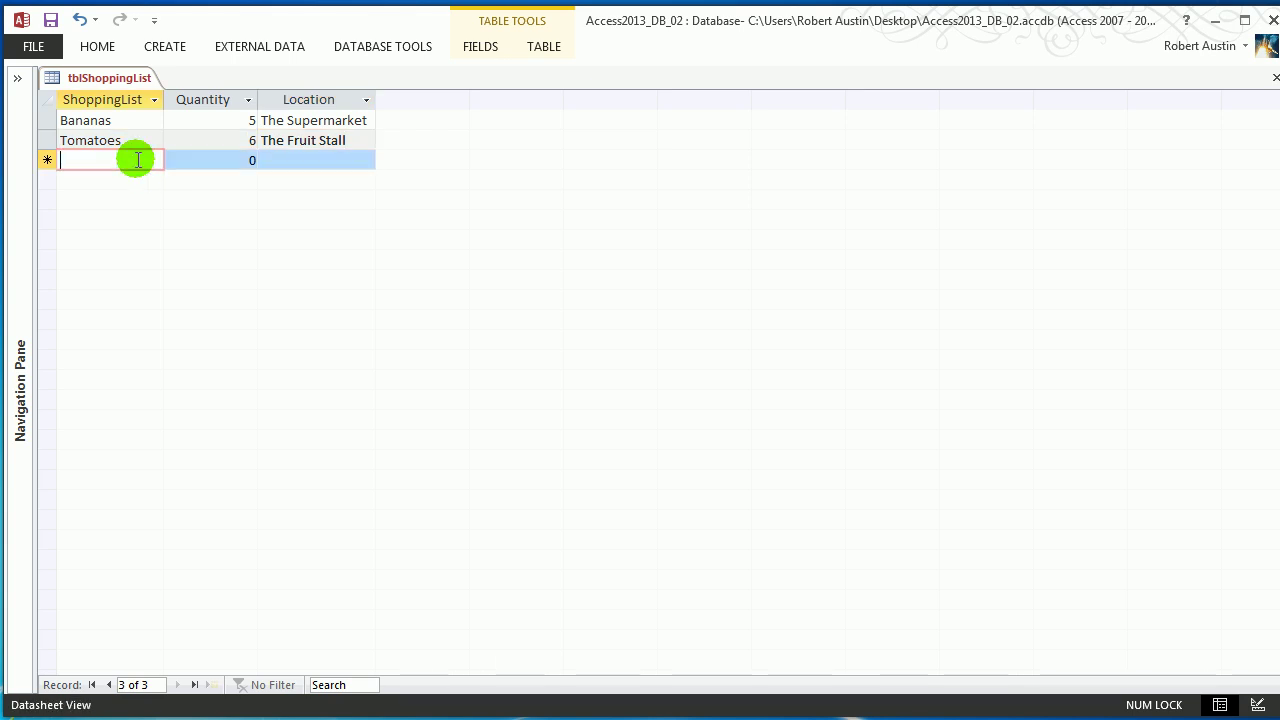
type("Milk")
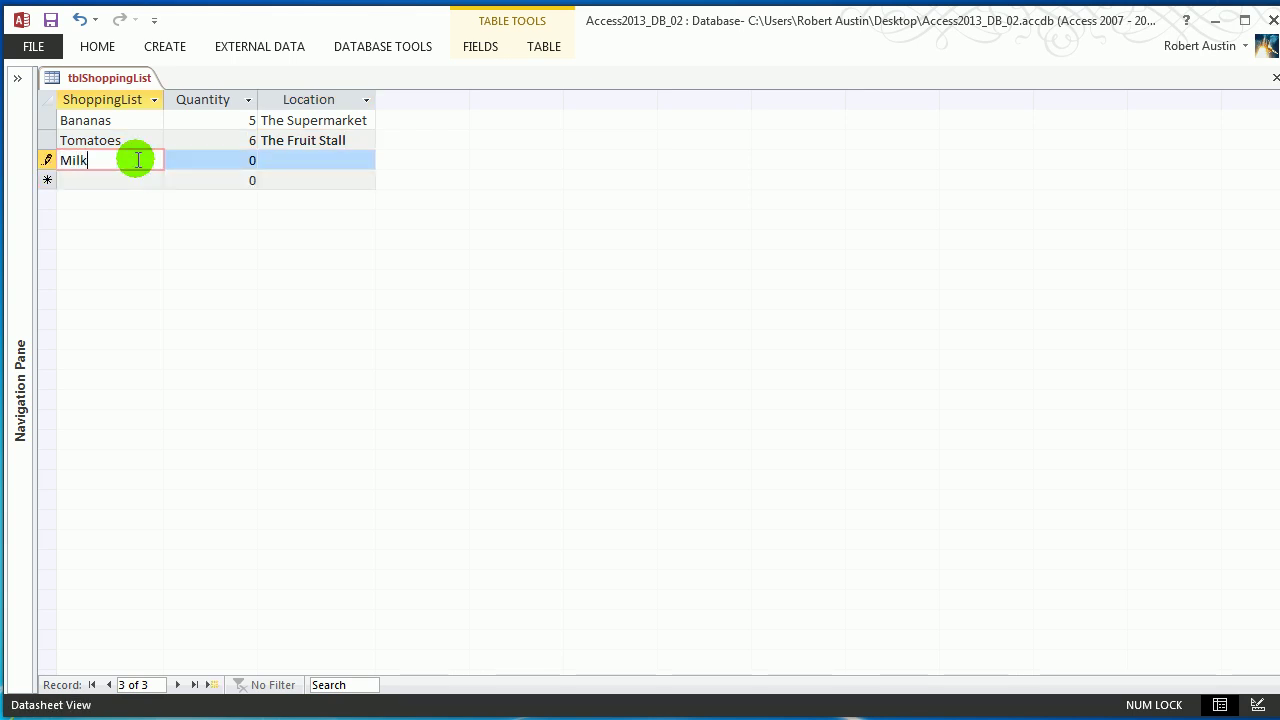
key("Tab")
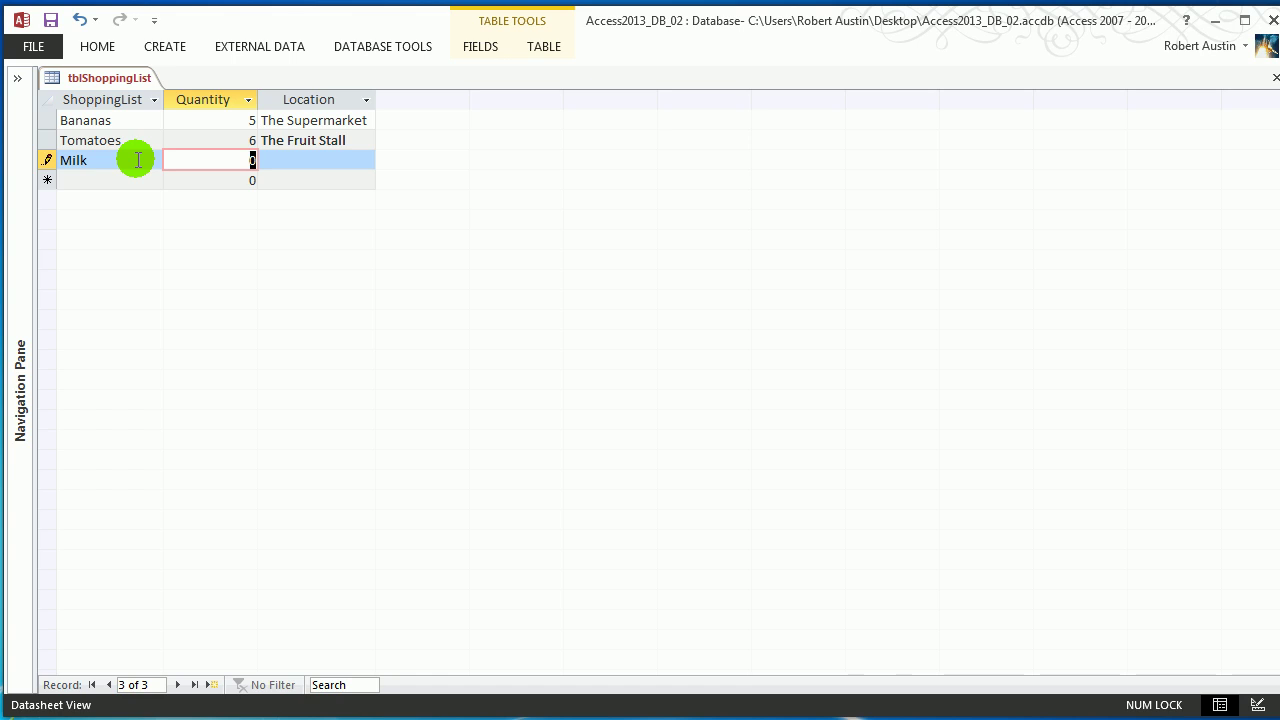
type("2")
key("Tab")
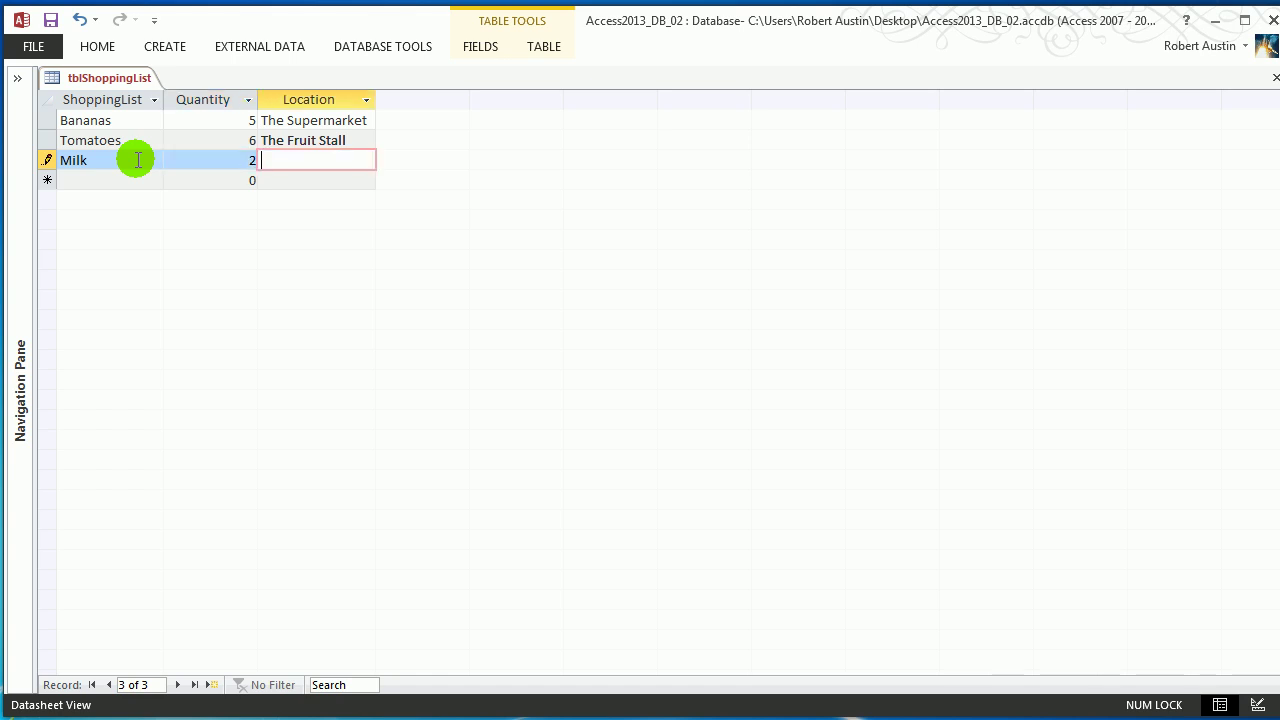
type("The Corner Shop")
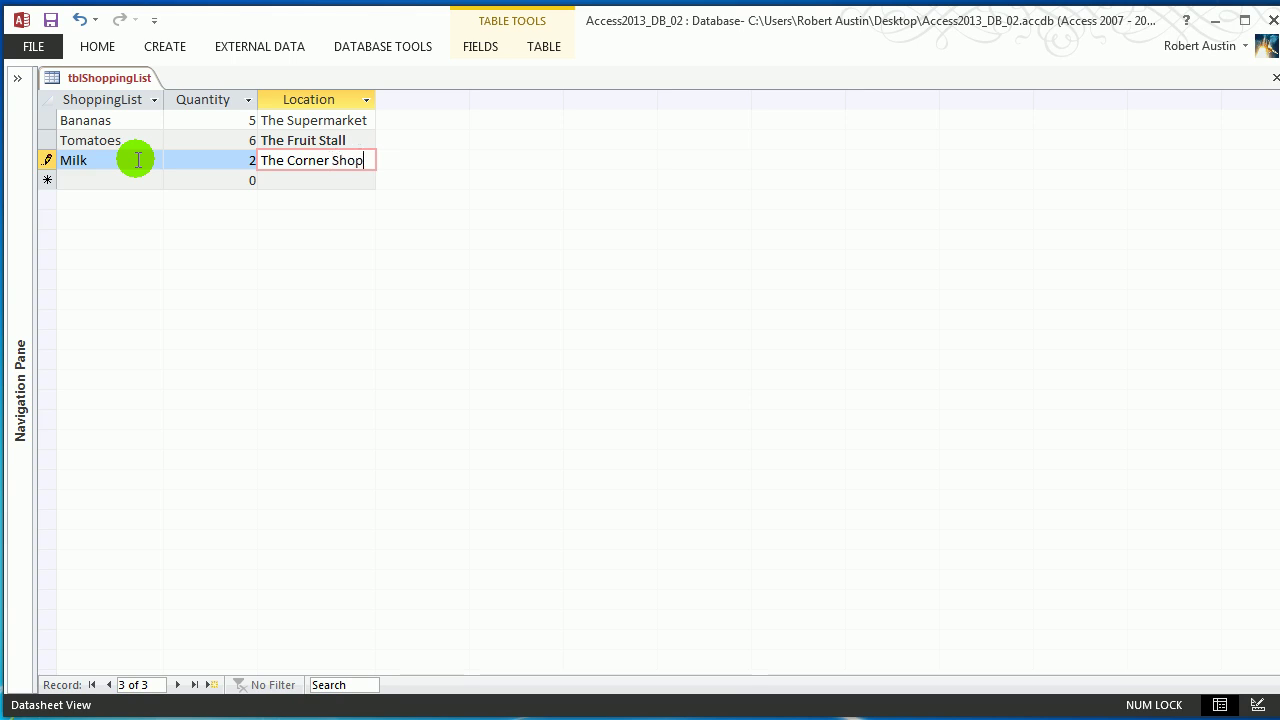
key("Up")
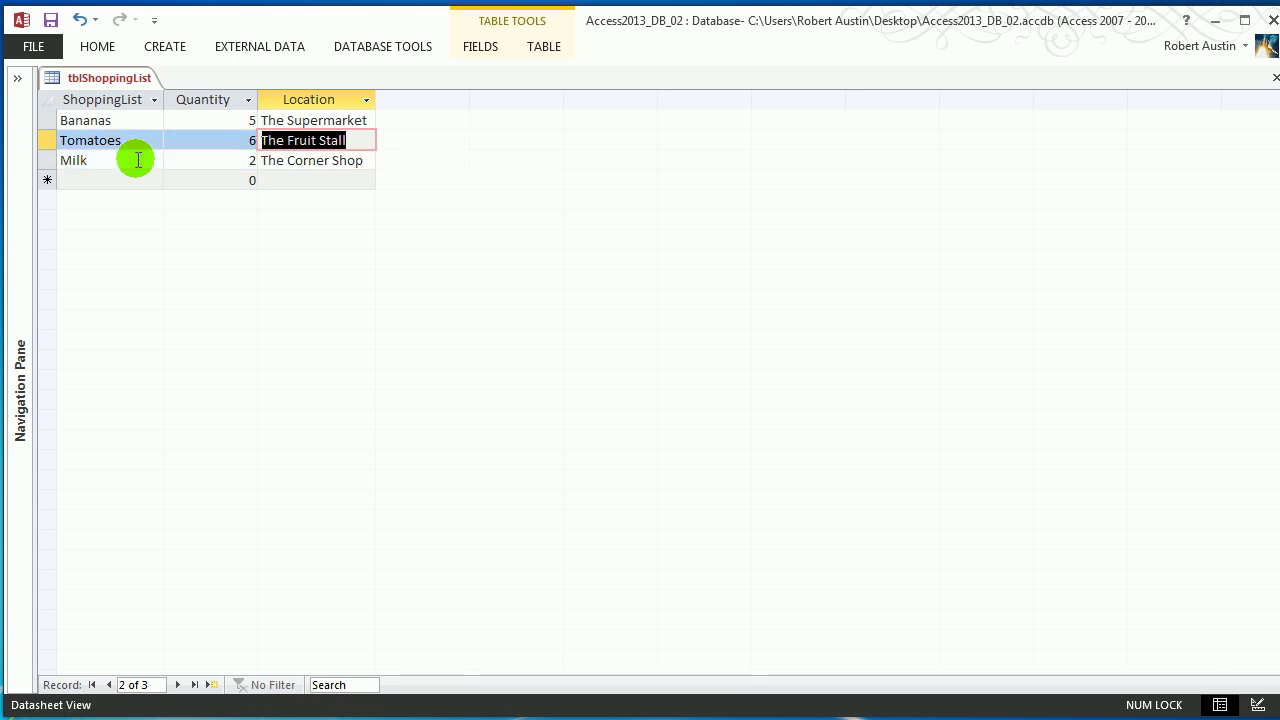
Step: Examine the entries in the ShoppingList, Quantity and Location columns one after another
left_click(314, 120)
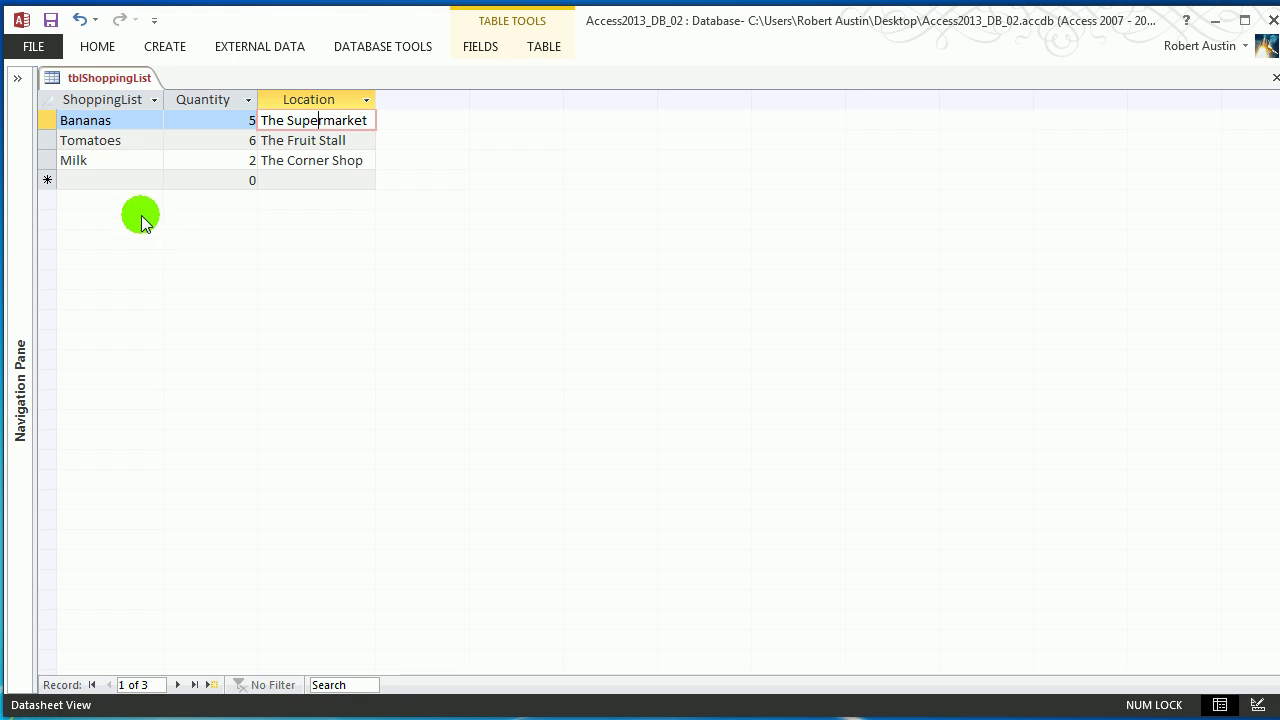
left_click(124, 104)
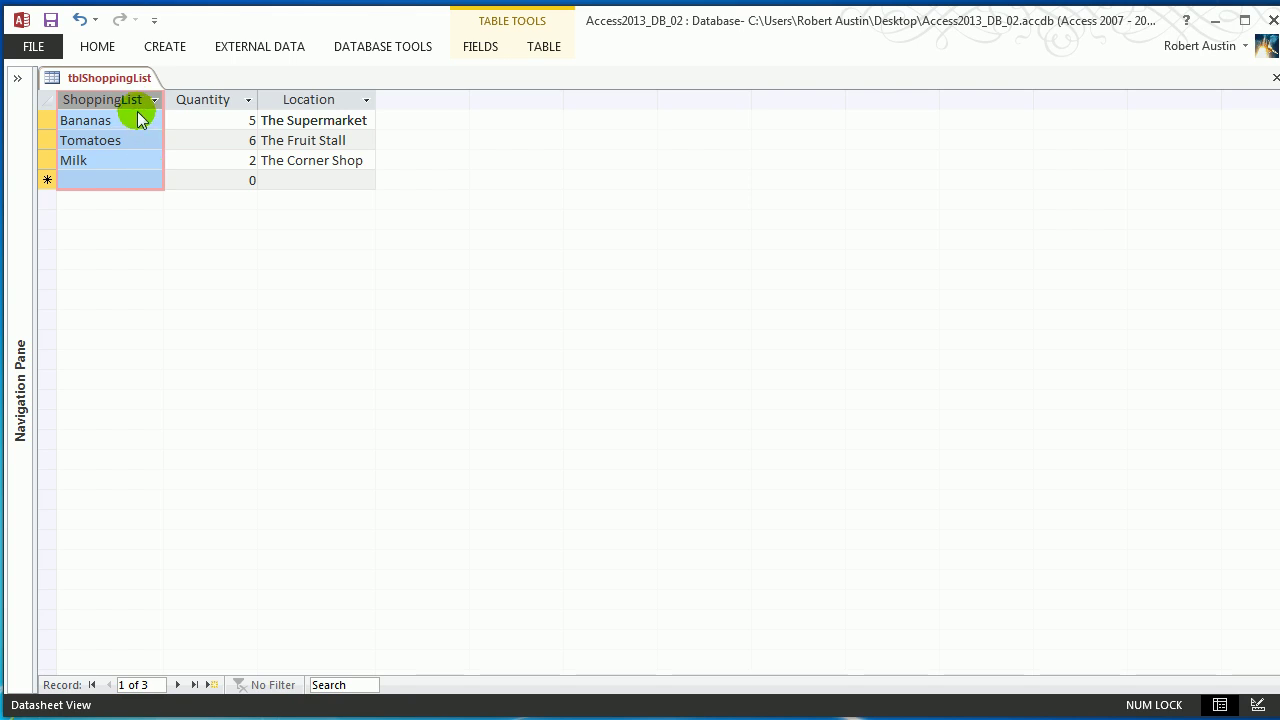
left_click(224, 102)
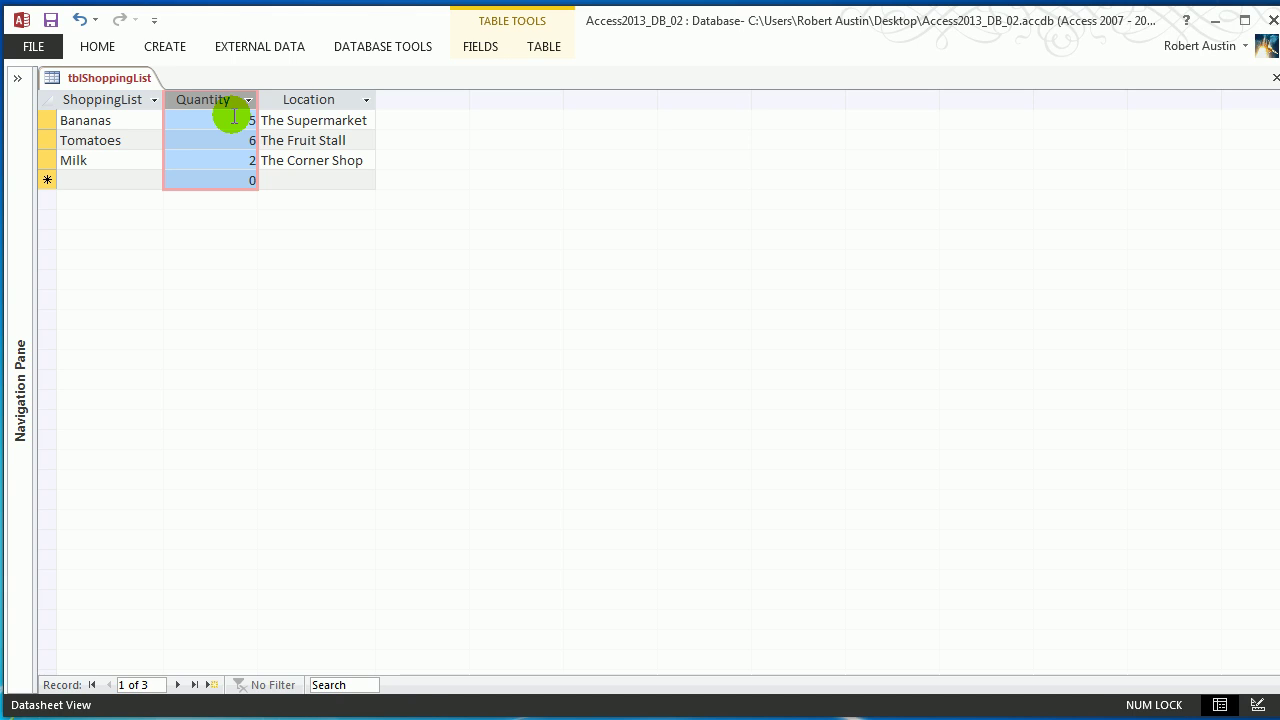
left_click(323, 103)
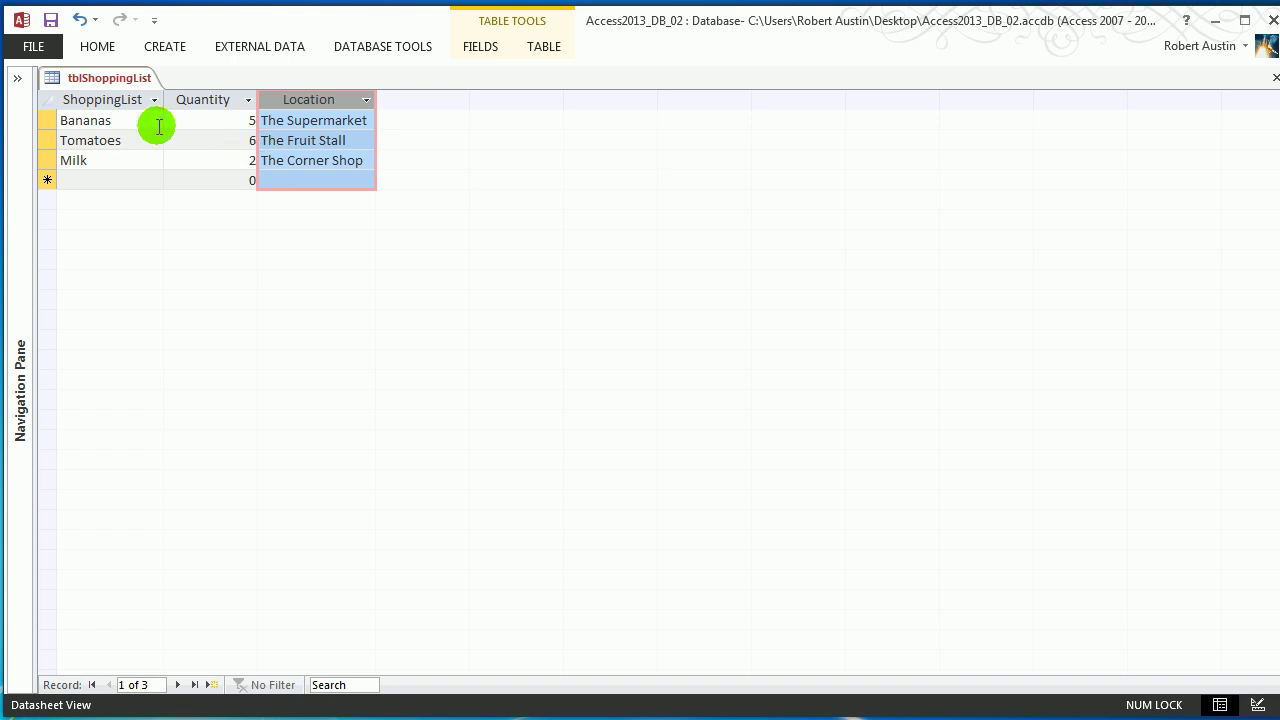
Step: Examine the data type of each of the three fields in Design view and return to Datasheet view
right_click(117, 84)
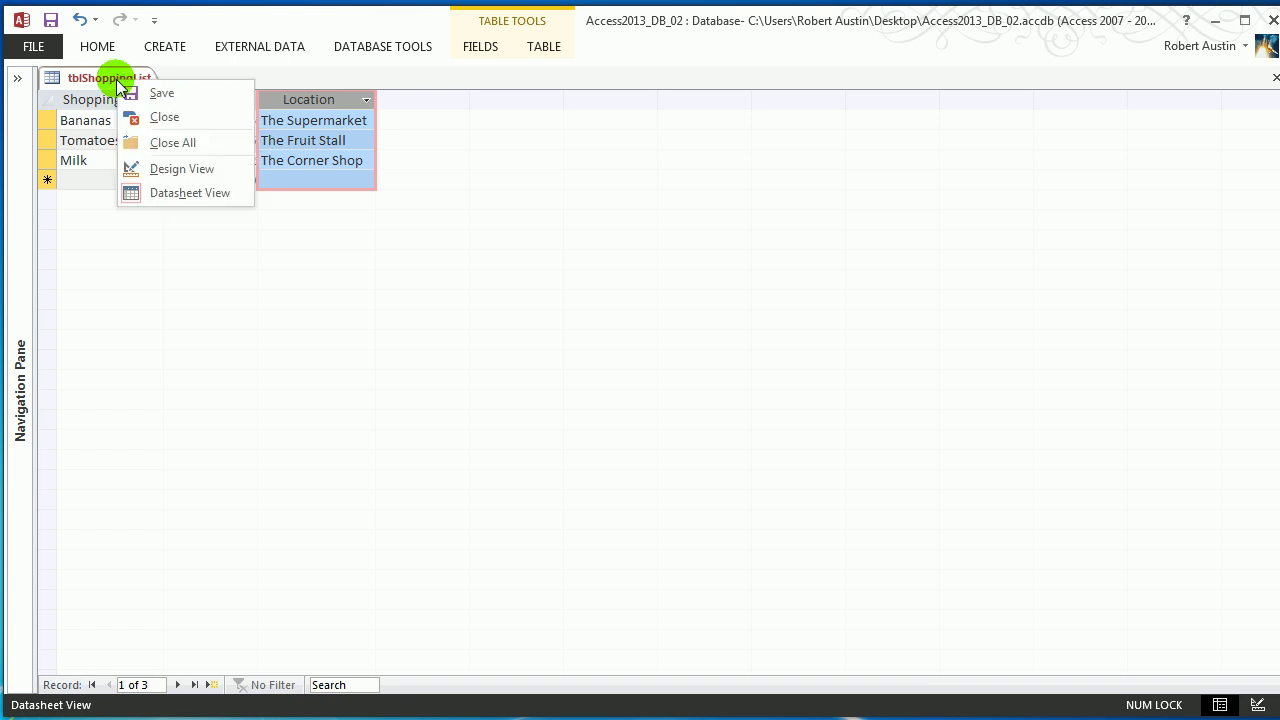
left_click(185, 169)
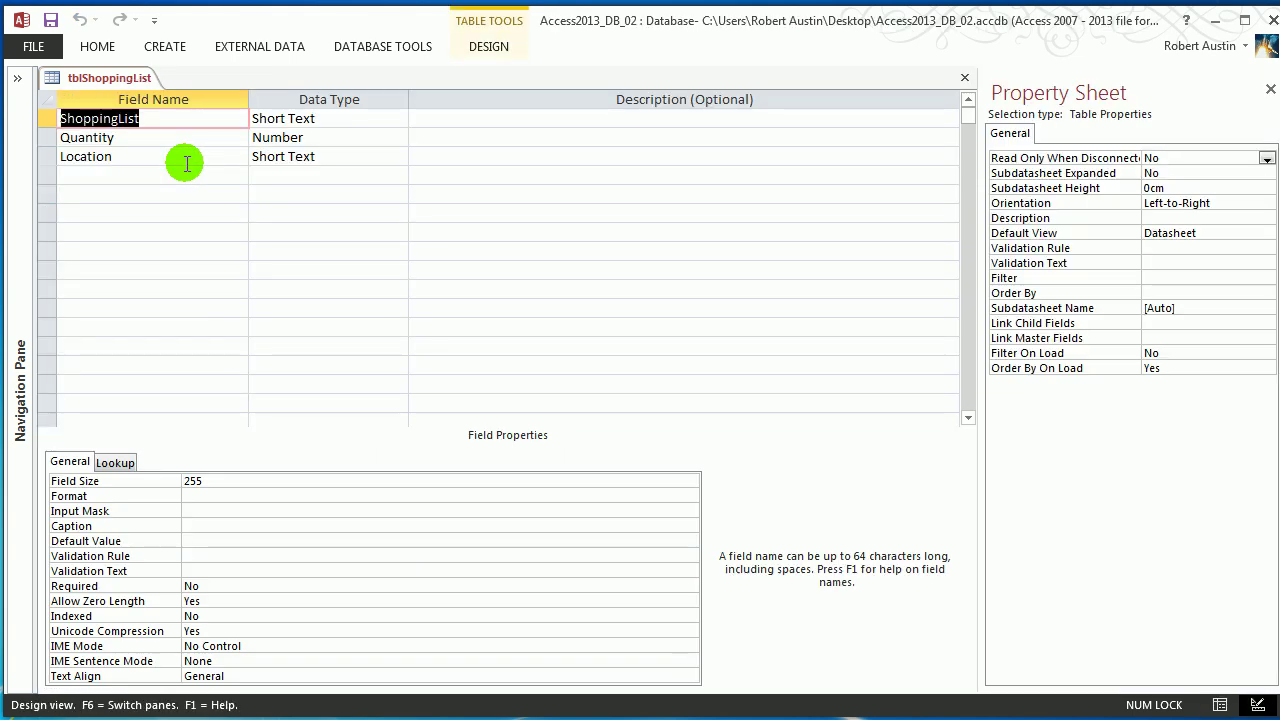
left_click(337, 118)
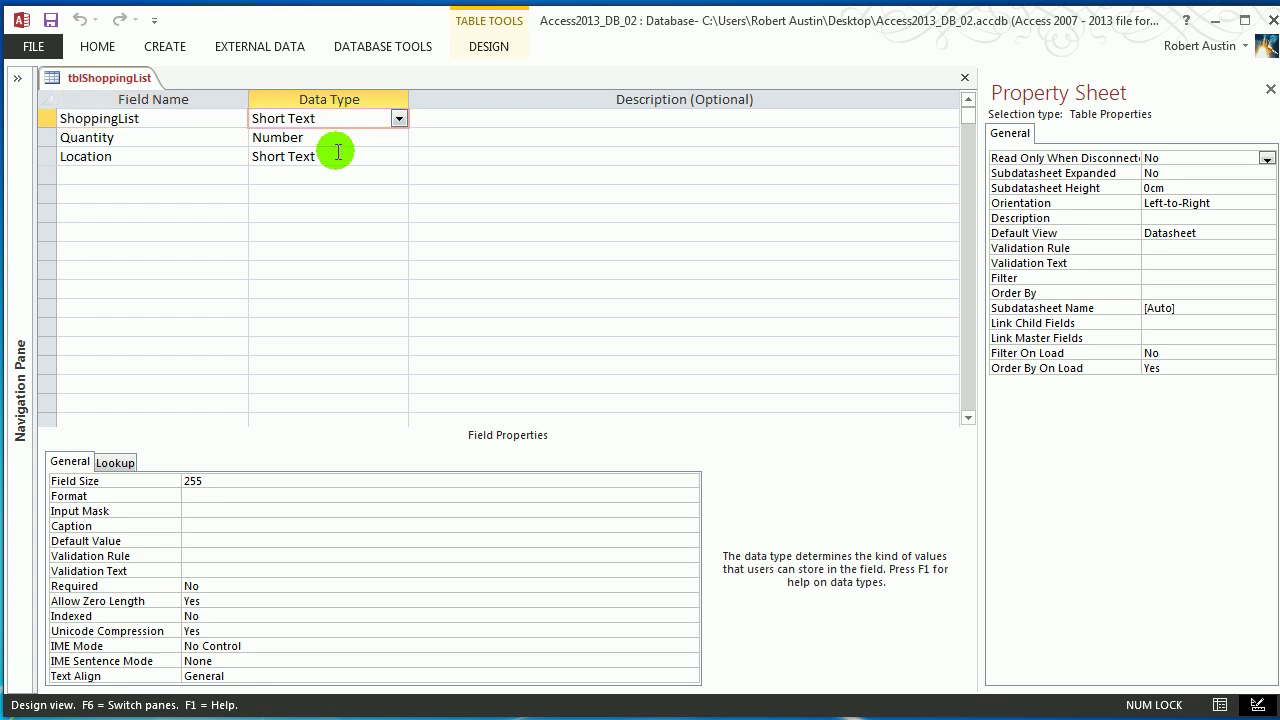
left_click(334, 142)
left_click(350, 157)
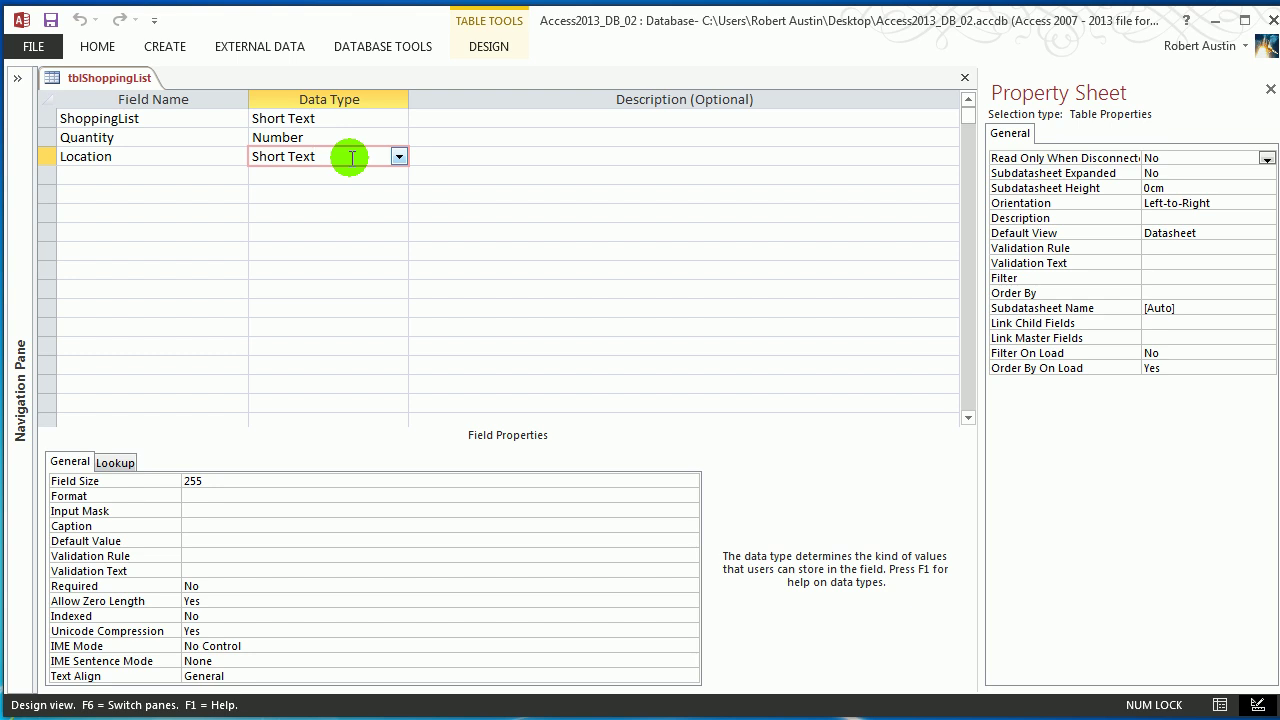
right_click(88, 79)
left_click(165, 190)
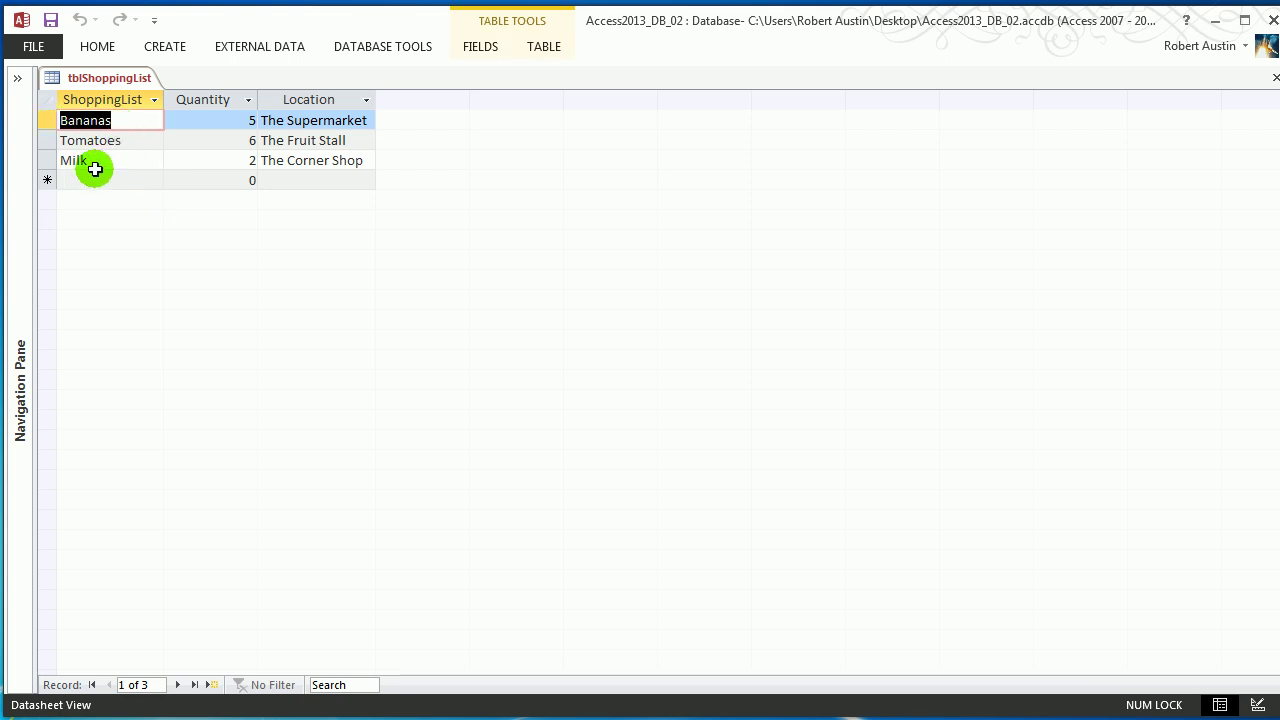
key("Tab")
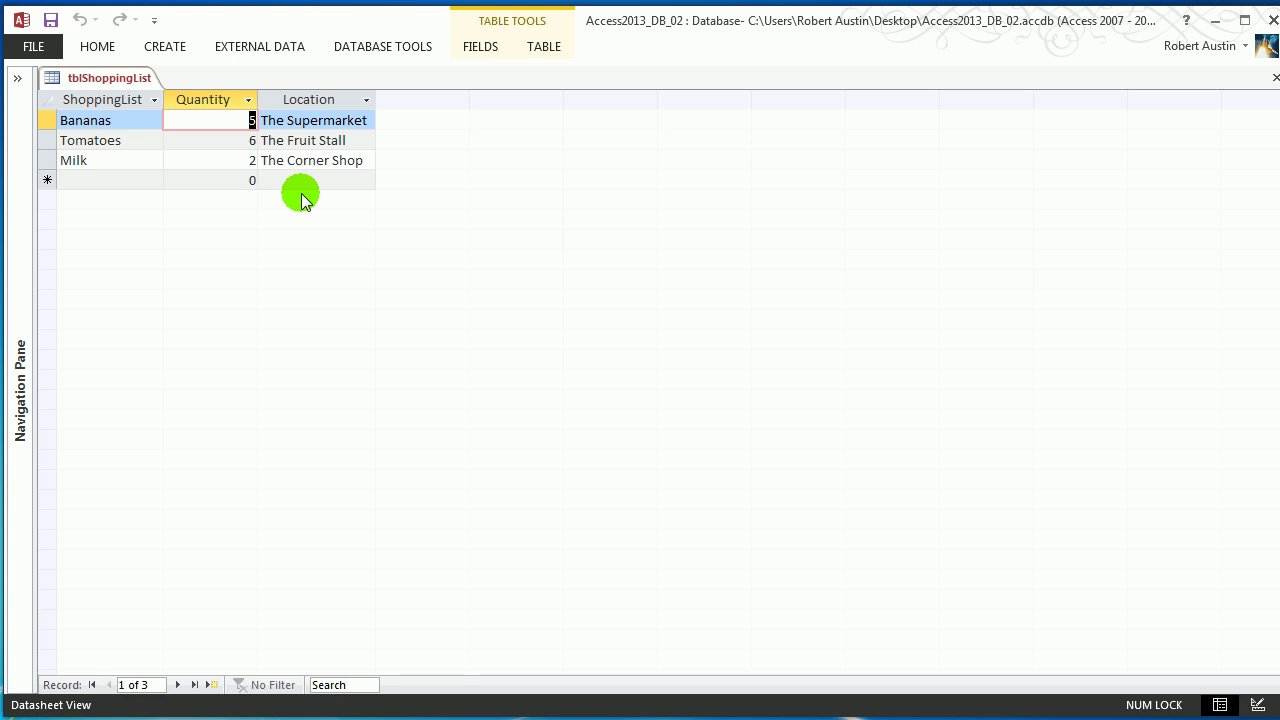
Step: Reopen tblShoppingList in Design view and inspect the data types of the ShoppingList and Quantity fields
right_click(106, 84)
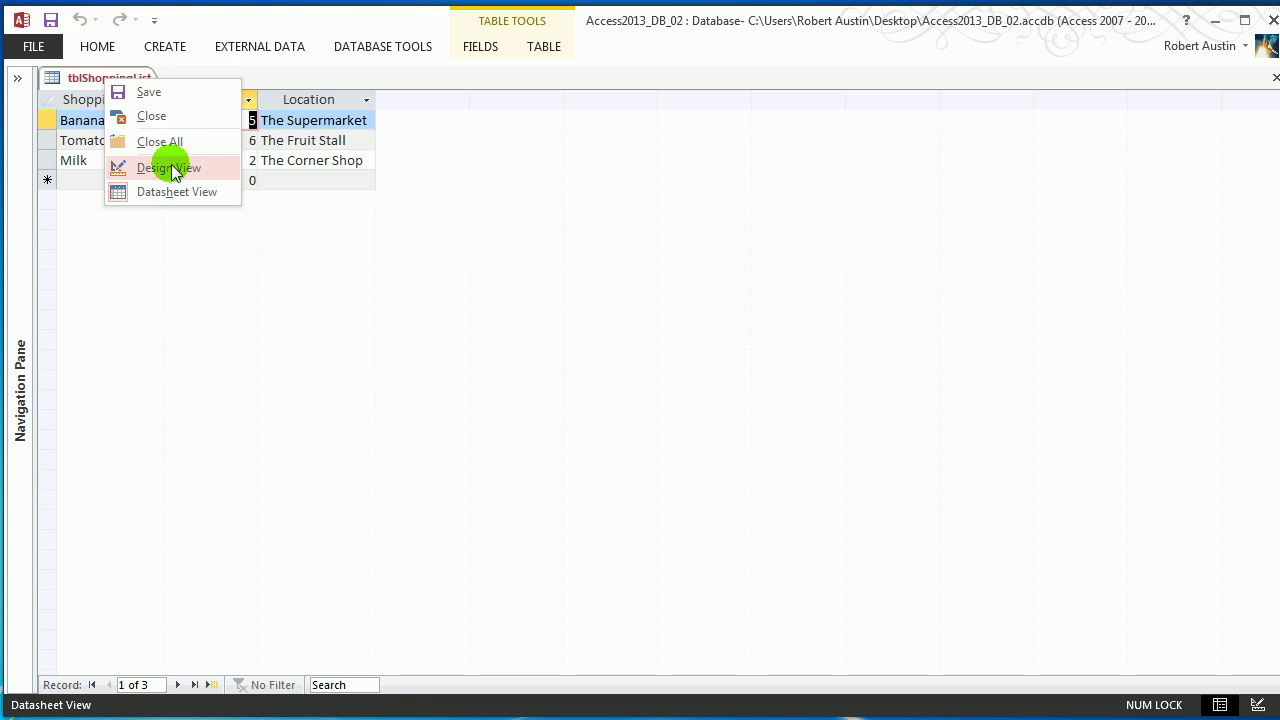
left_click(169, 166)
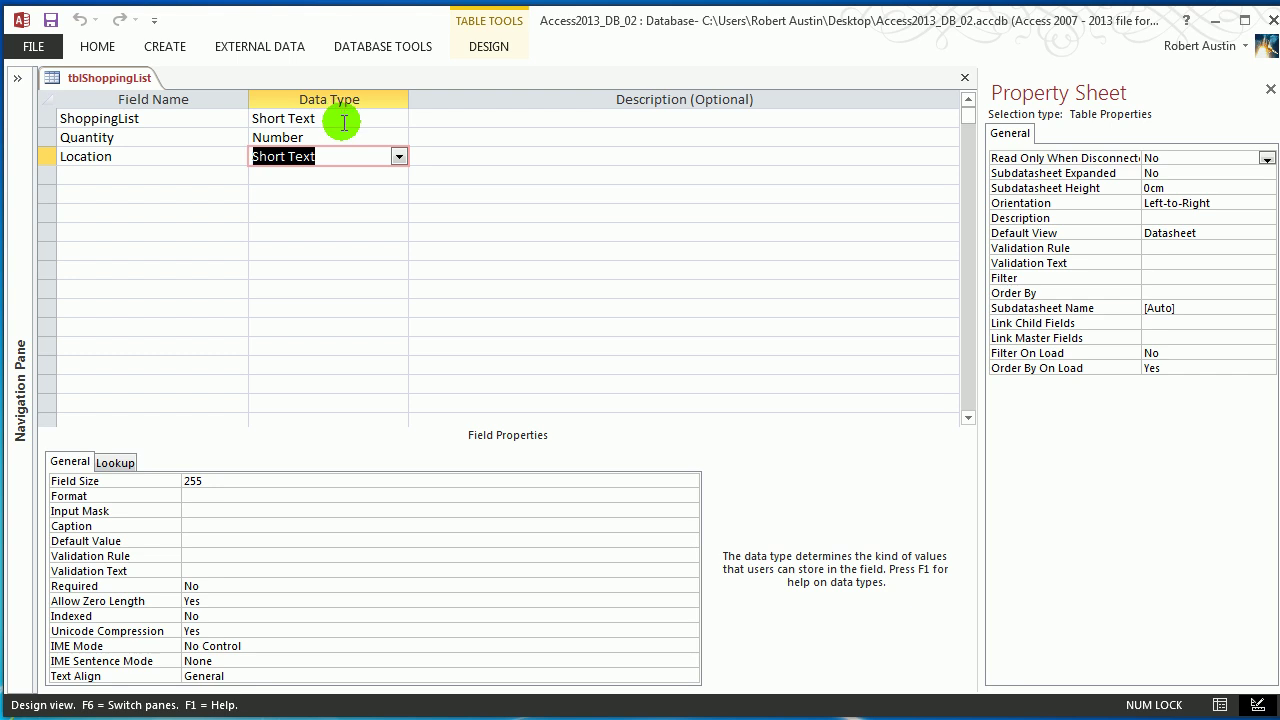
left_click(343, 120)
left_click(349, 138)
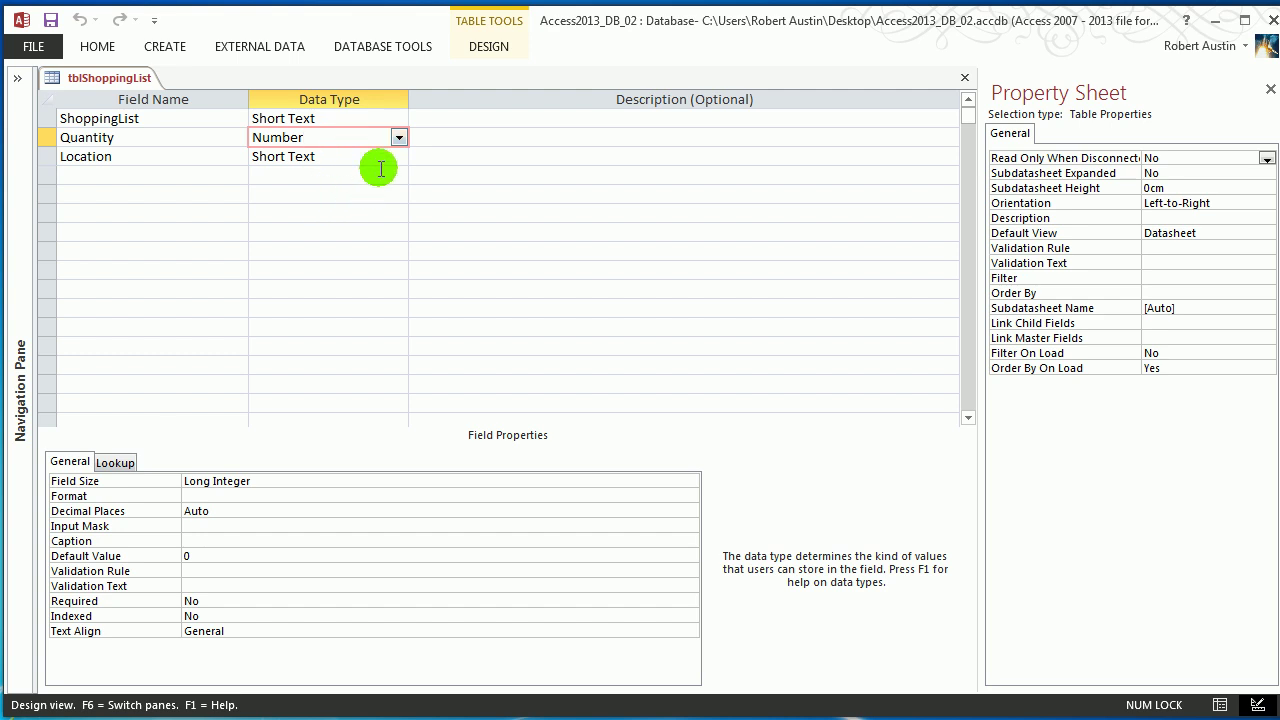
Step: Try the Short Text data type on the Quantity field, inspect its Field Size, and set the type back to Number
left_click(399, 138)
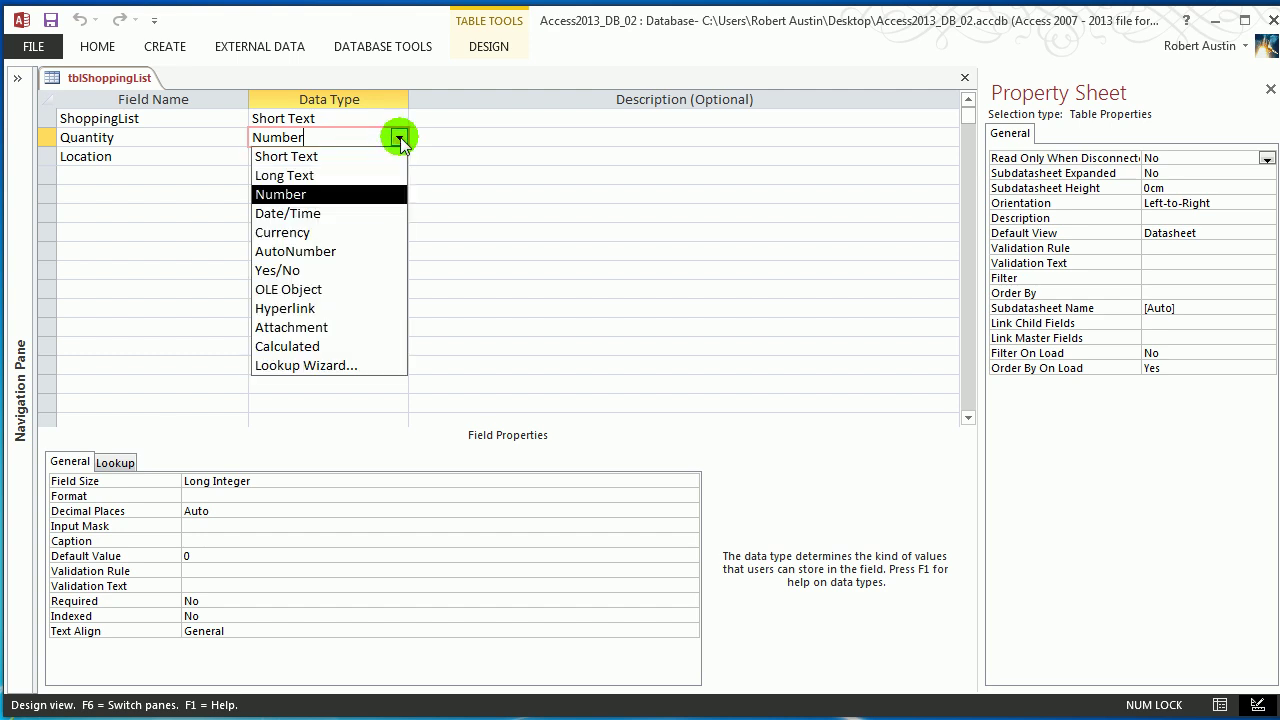
left_click(345, 157)
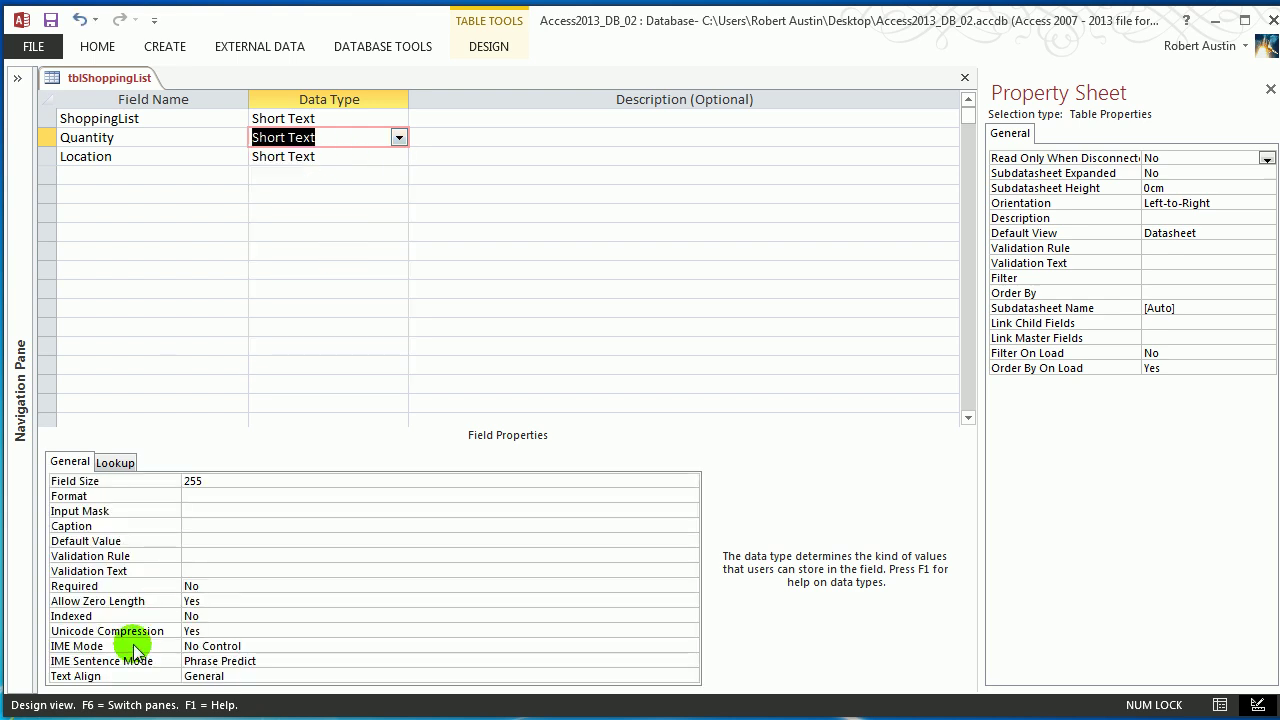
left_click_drag(214, 482, 180, 482)
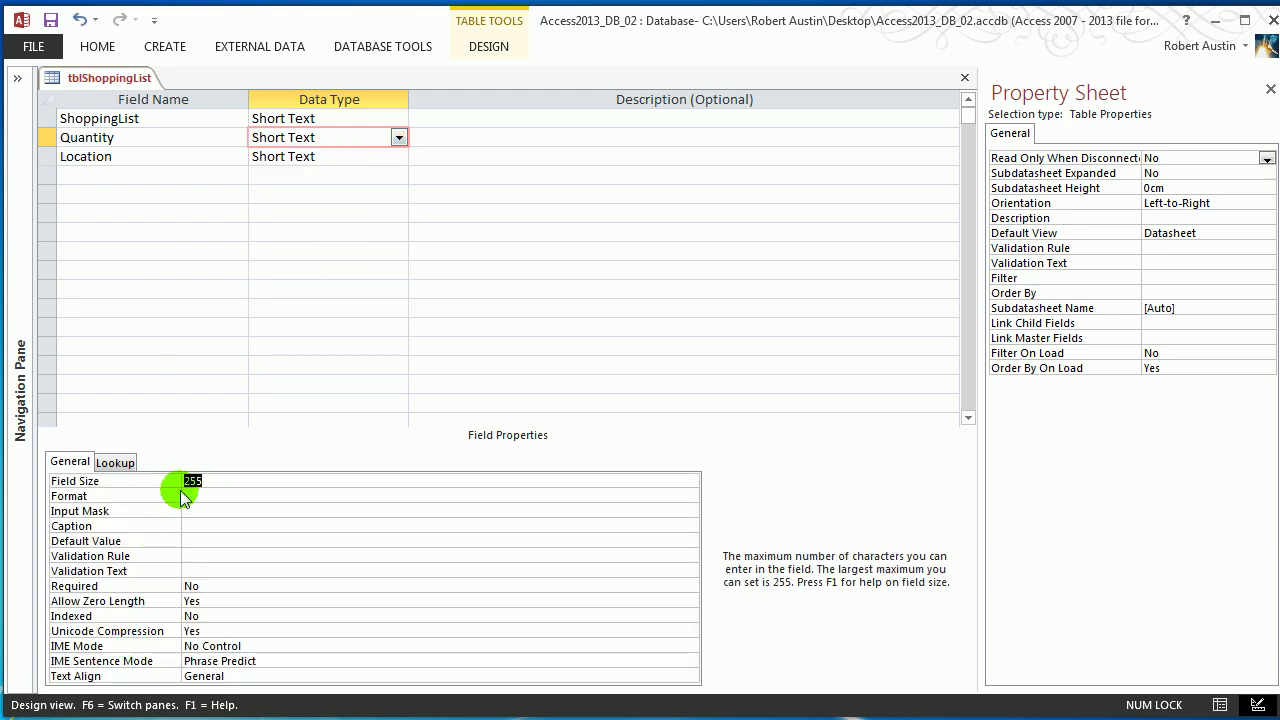
left_click(399, 138)
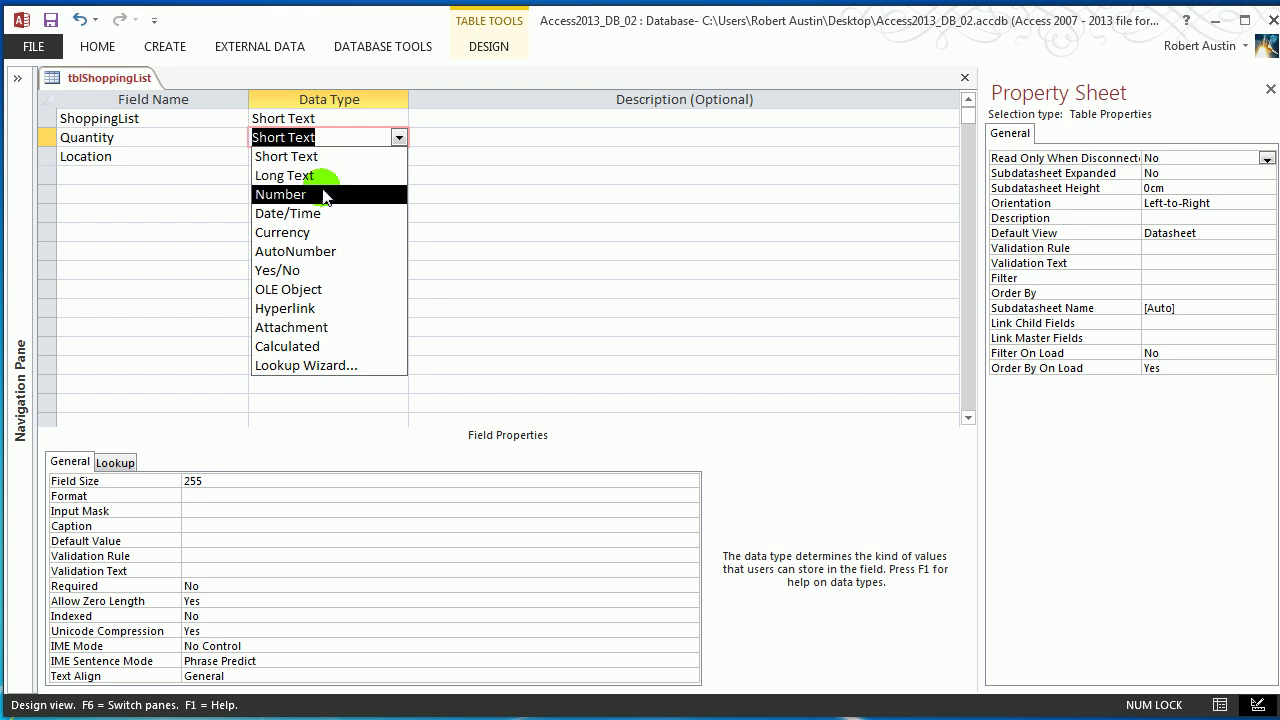
left_click(325, 196)
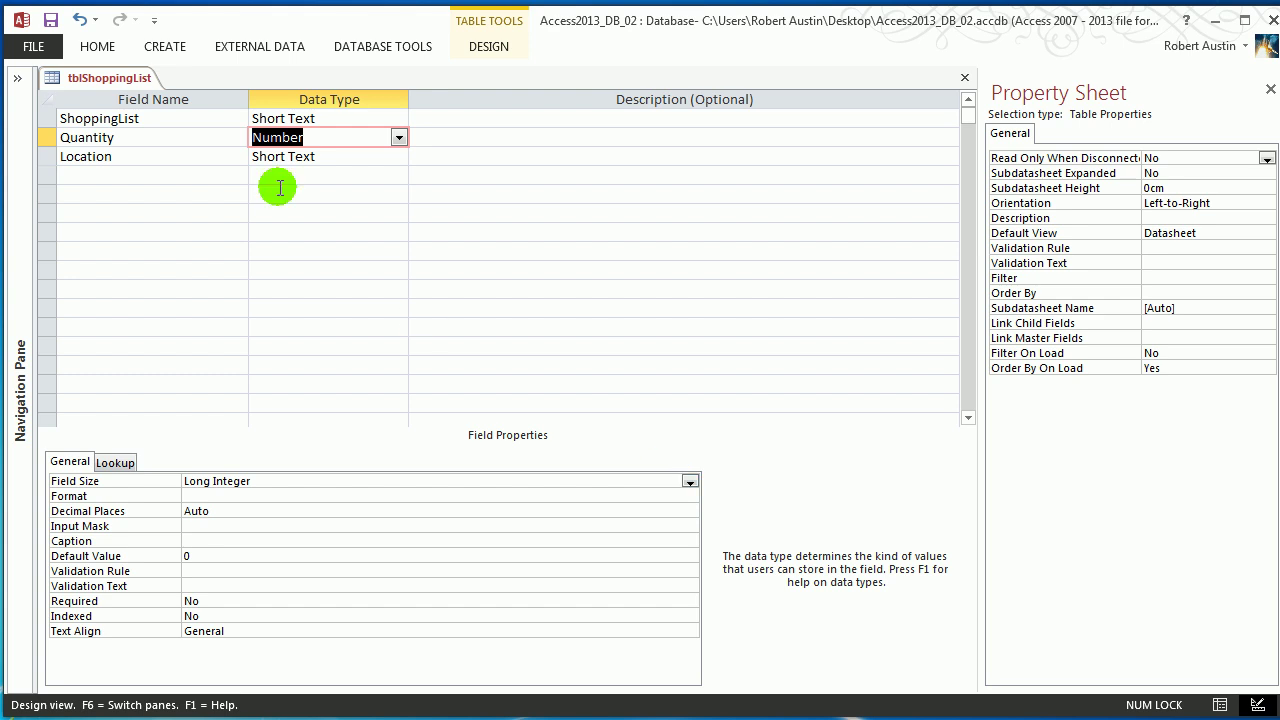
Step: Review the Field Size options for Quantity, then save tblShoppingList while returning it to Datasheet view
left_click(690, 487)
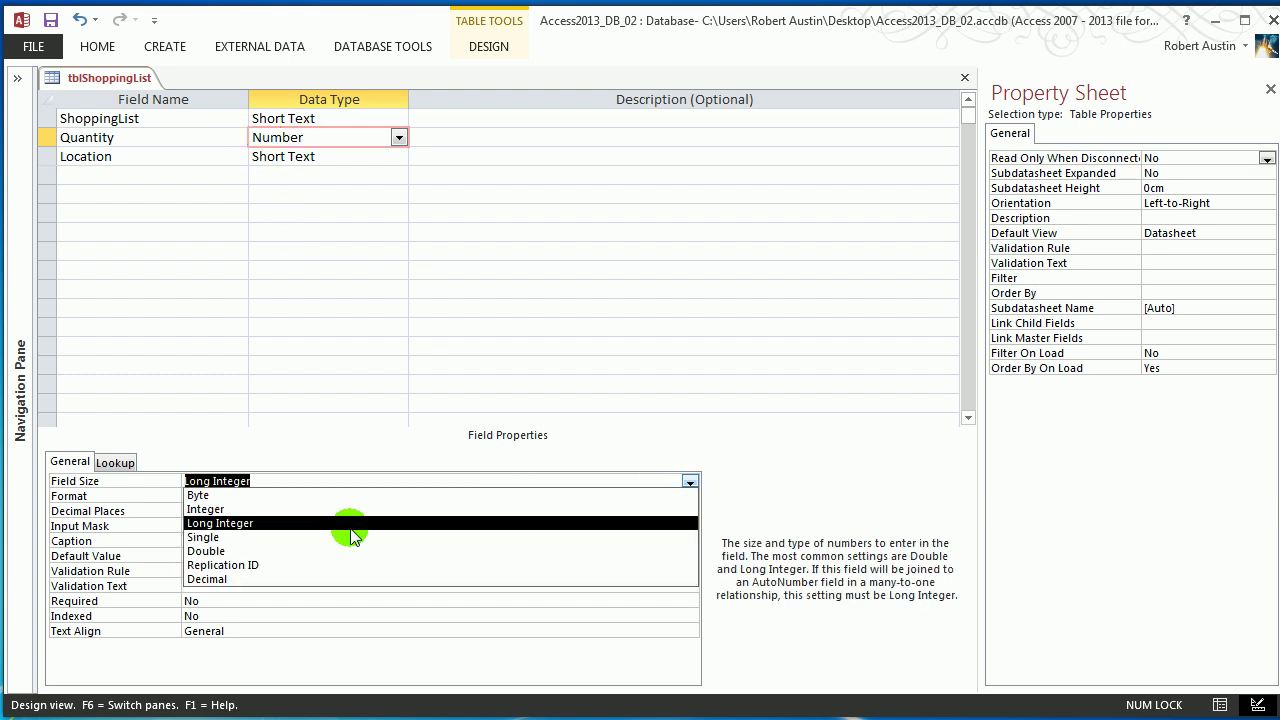
right_click(110, 79)
left_click(179, 191)
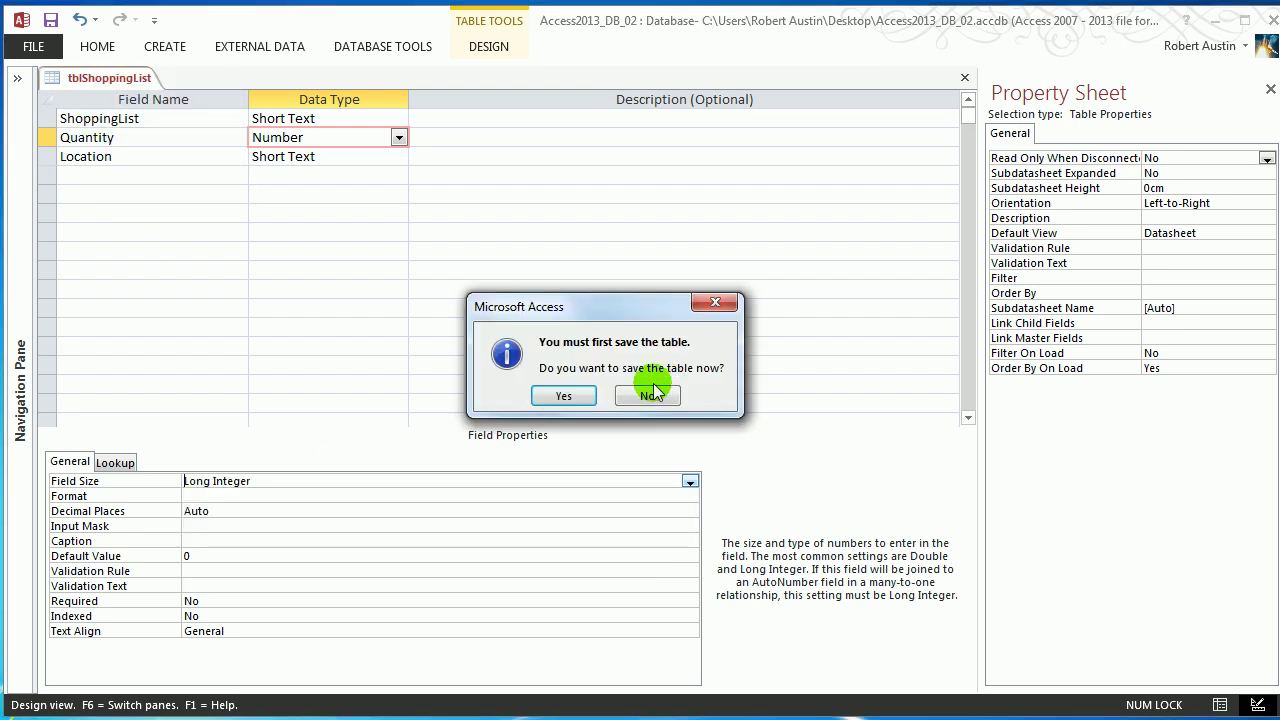
left_click(580, 391)
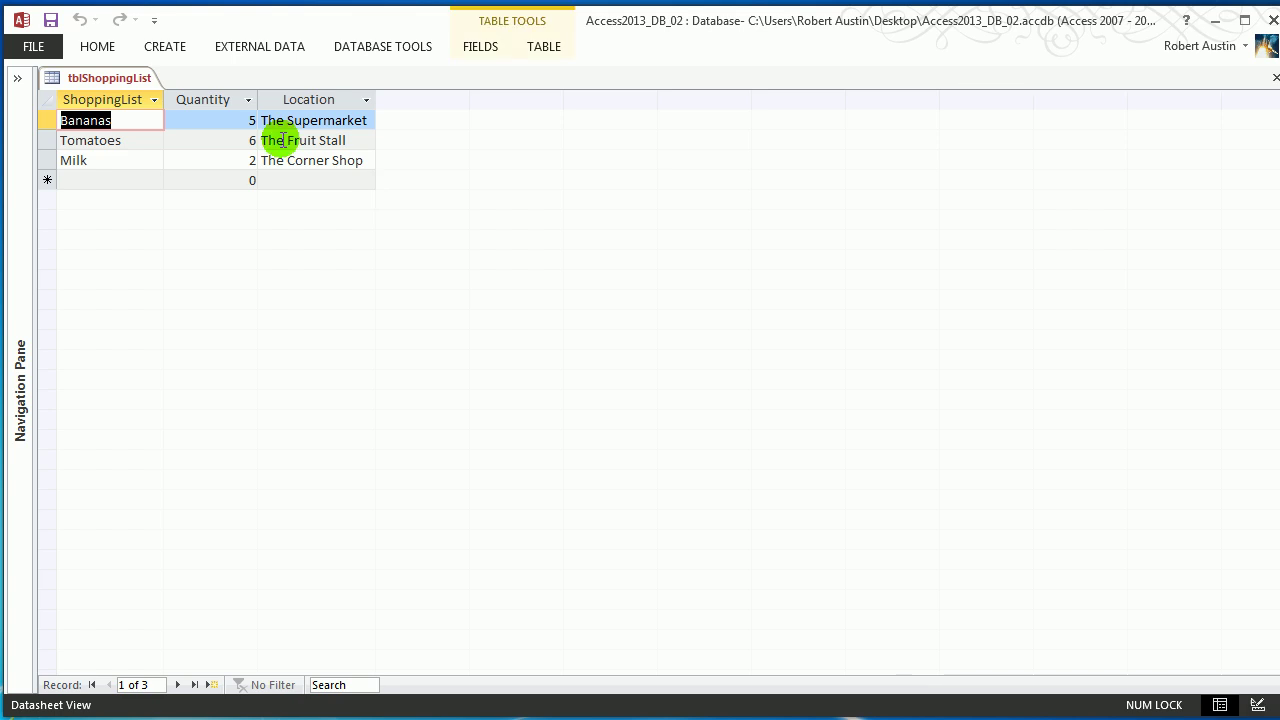
Step: Try 5.5 as the Bananas quantity, then set it back to 5
key("Tab")
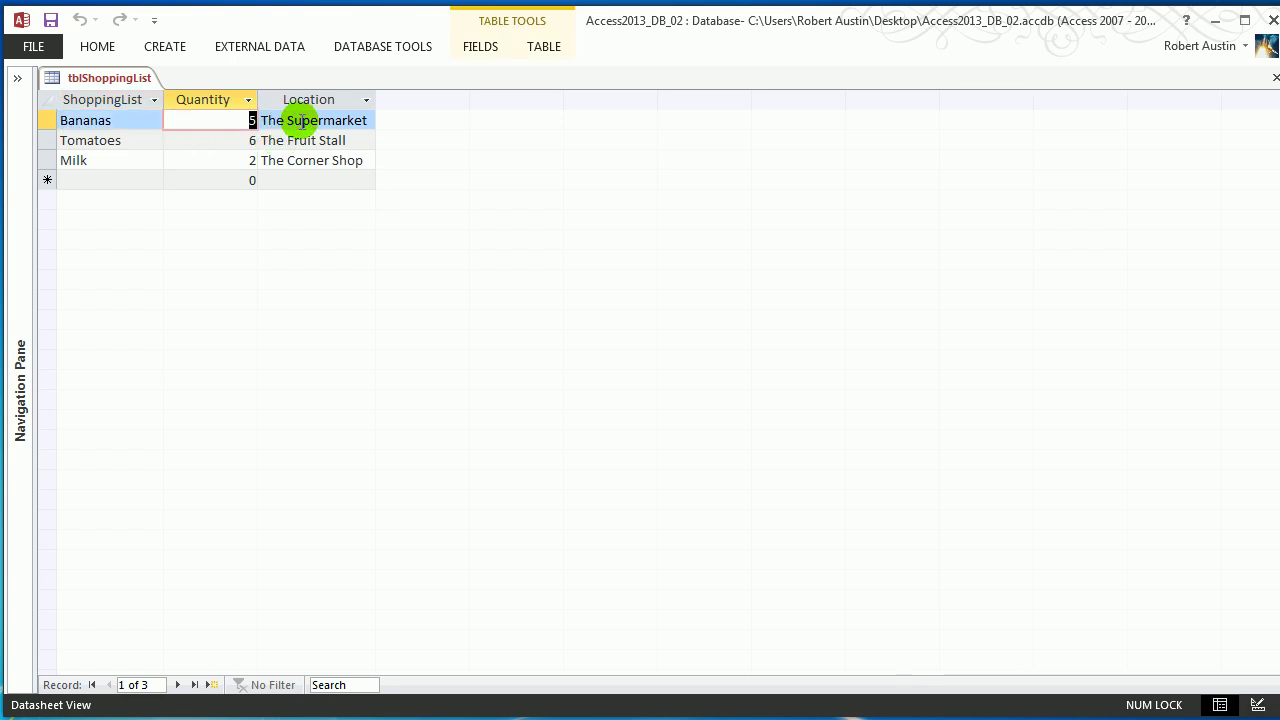
type("5.5")
key("Down")
key("Up")
type("5")
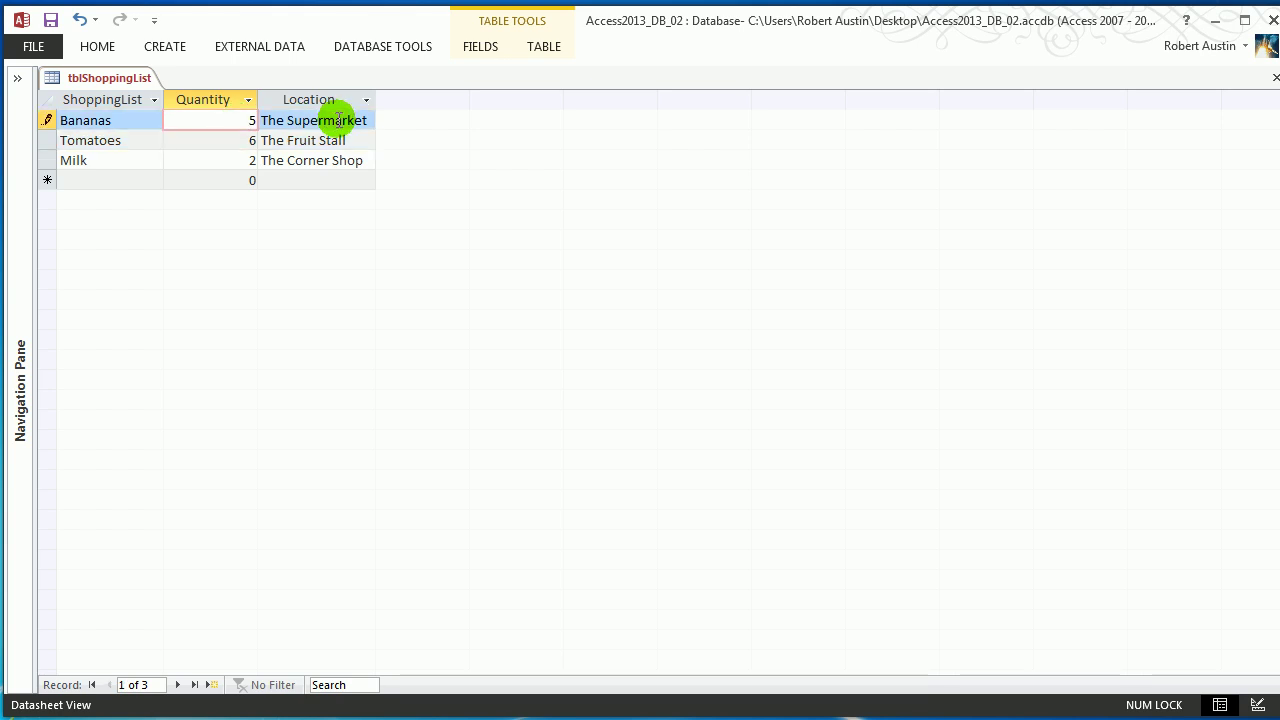
key("Down")
Step: Save tblShoppingList, review the Field Size options for Quantity in Design view, and return to Datasheet view
right_click(121, 78)
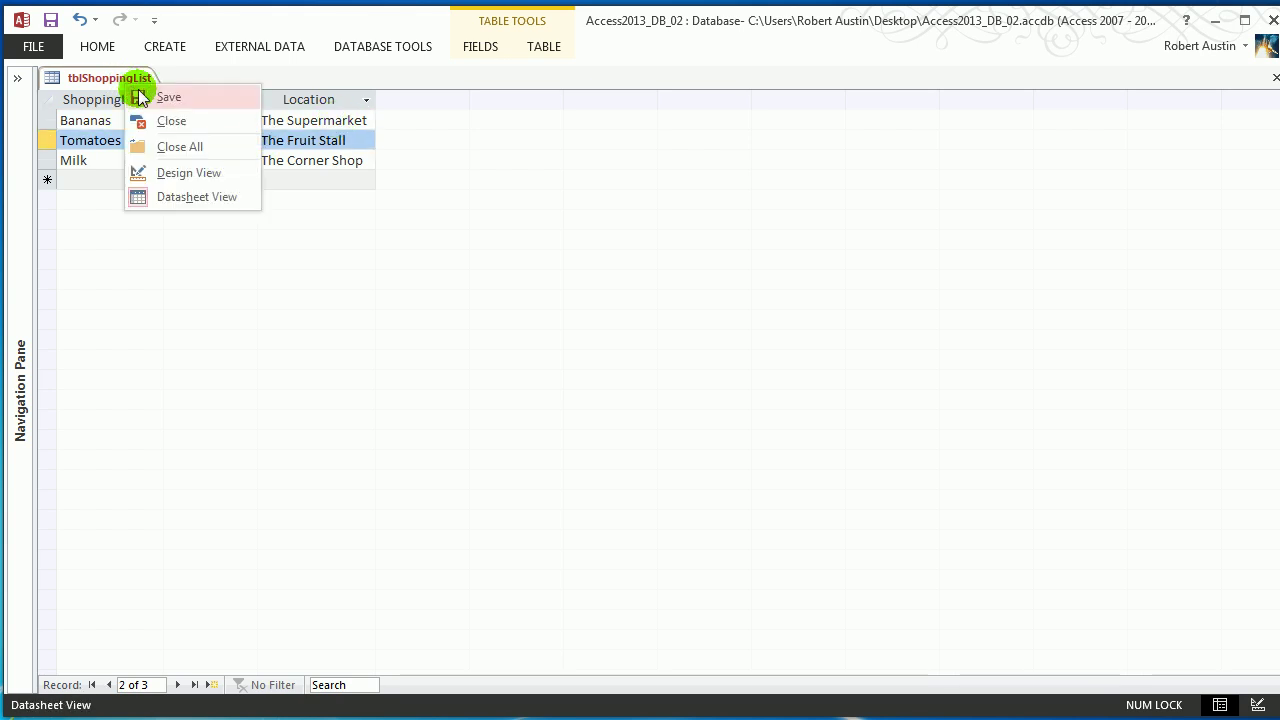
left_click(140, 97)
right_click(118, 76)
left_click(173, 163)
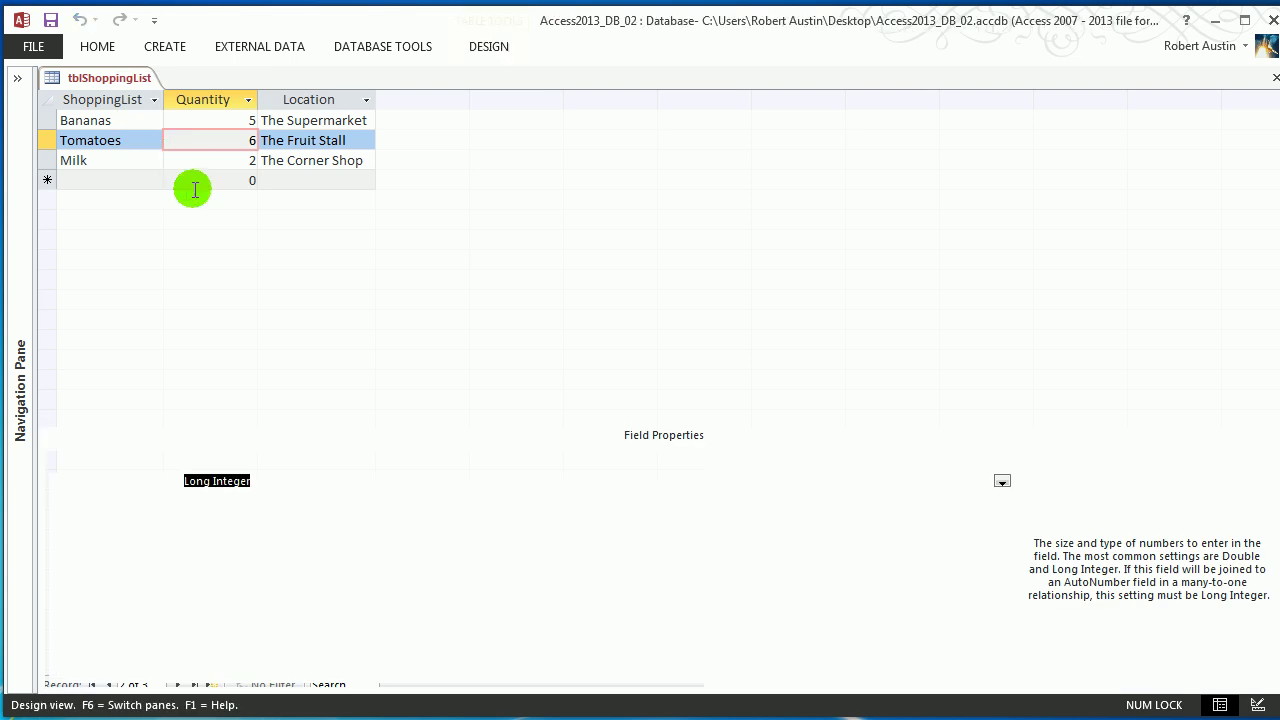
left_click(691, 482)
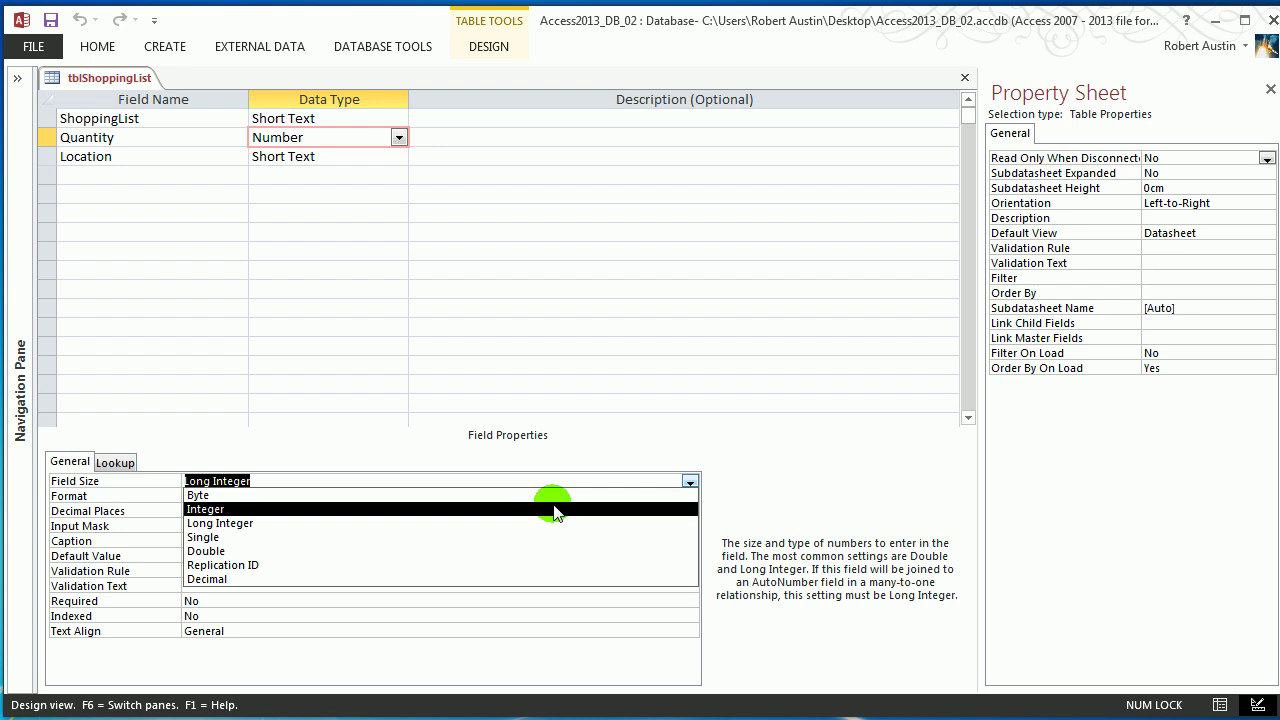
right_click(108, 79)
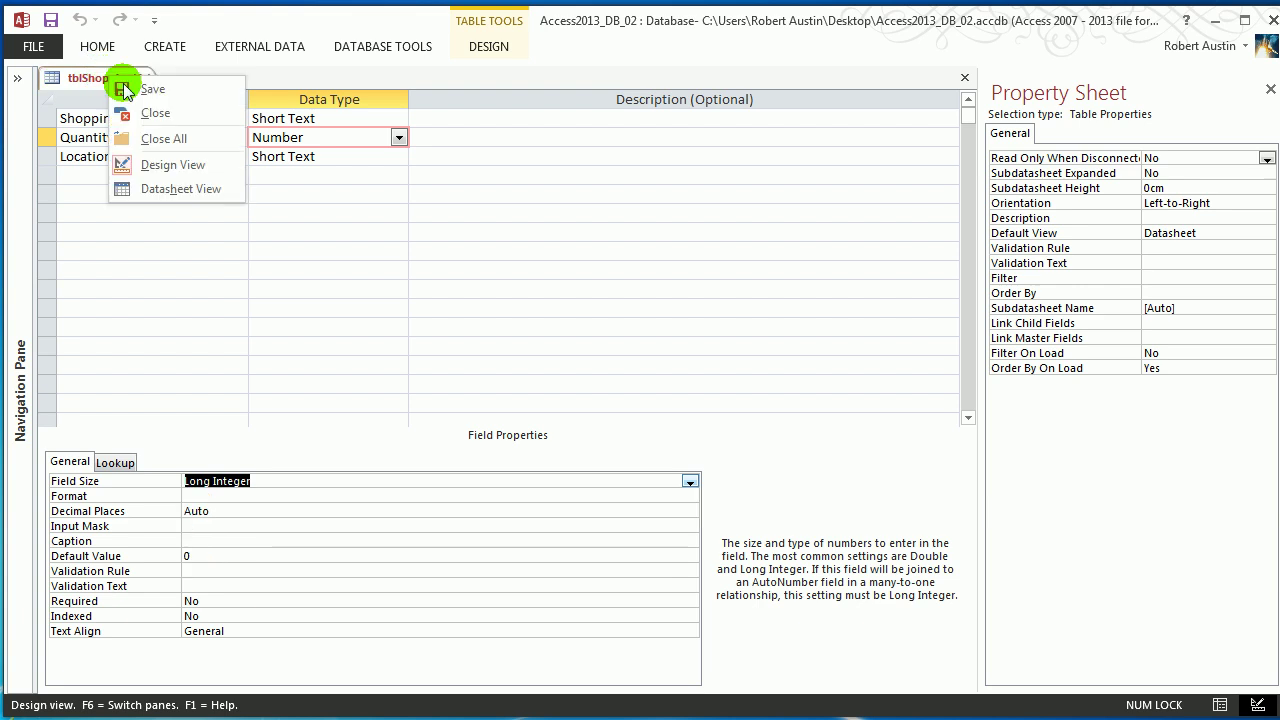
left_click(180, 189)
Step: Enter 33000 as the Tomatoes quantity, then set it back to 6
double_click(246, 140)
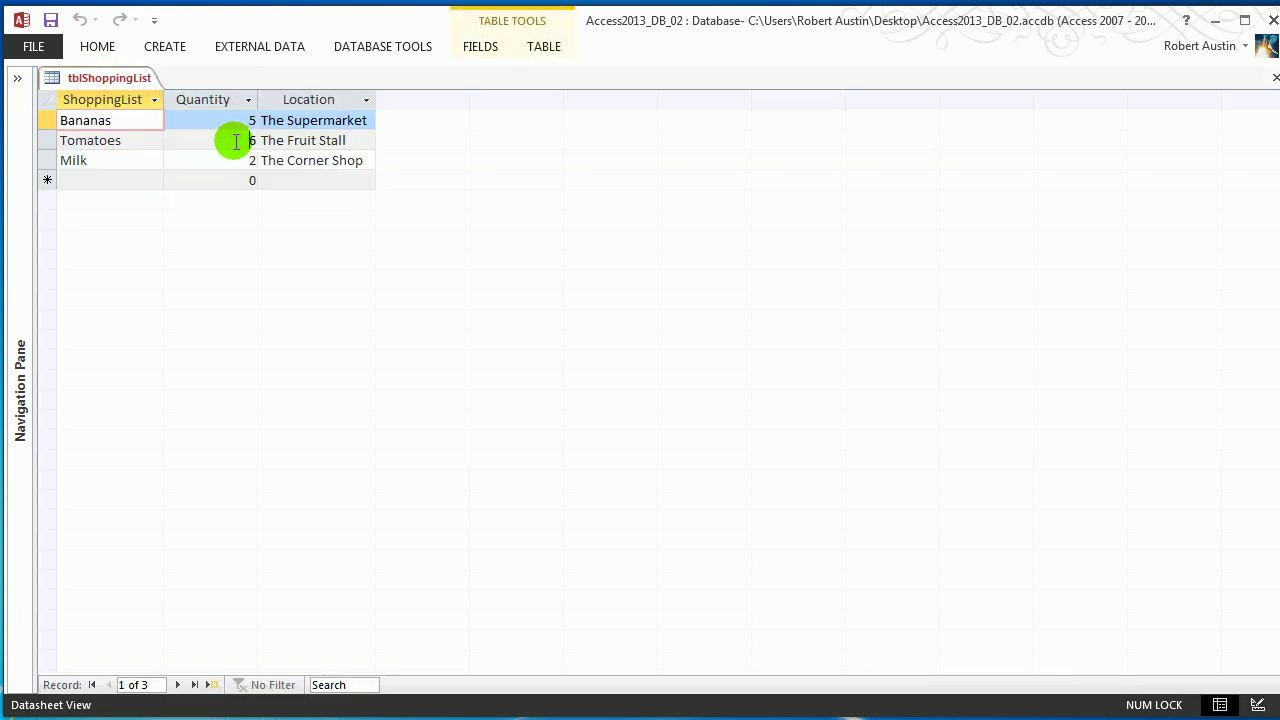
type("32")
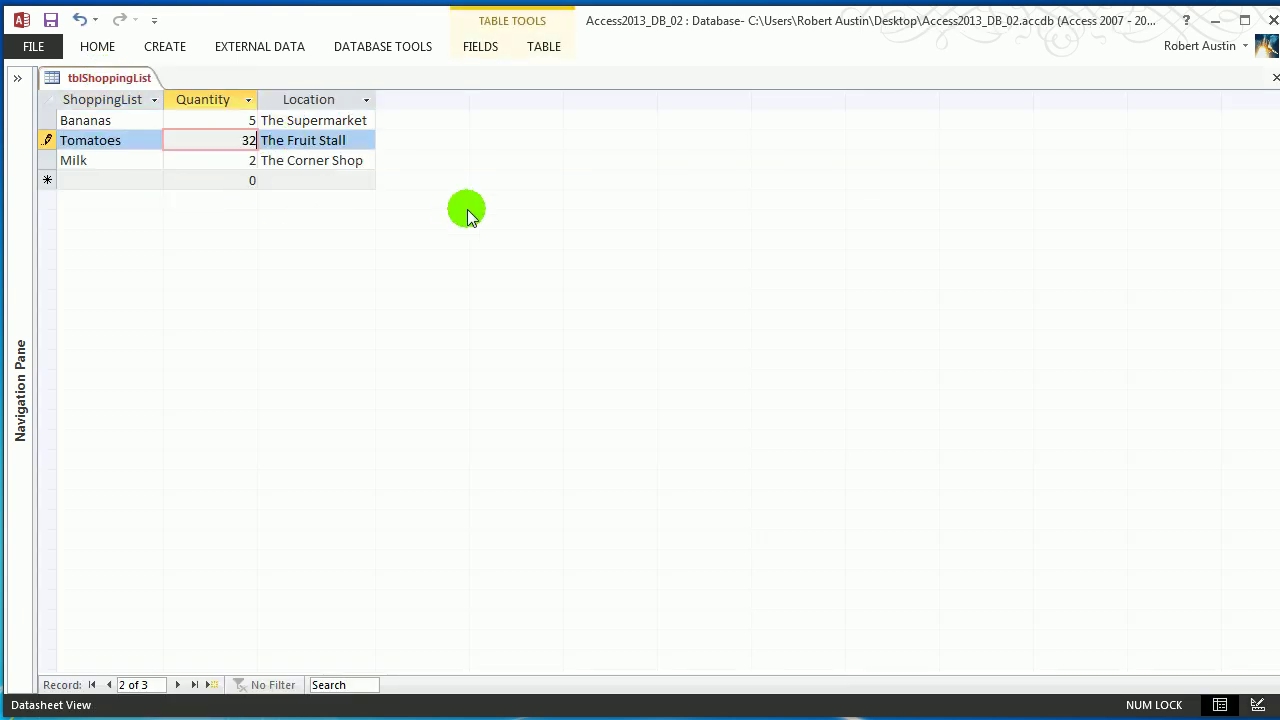
key("BackSpace")
key("BackSpace")
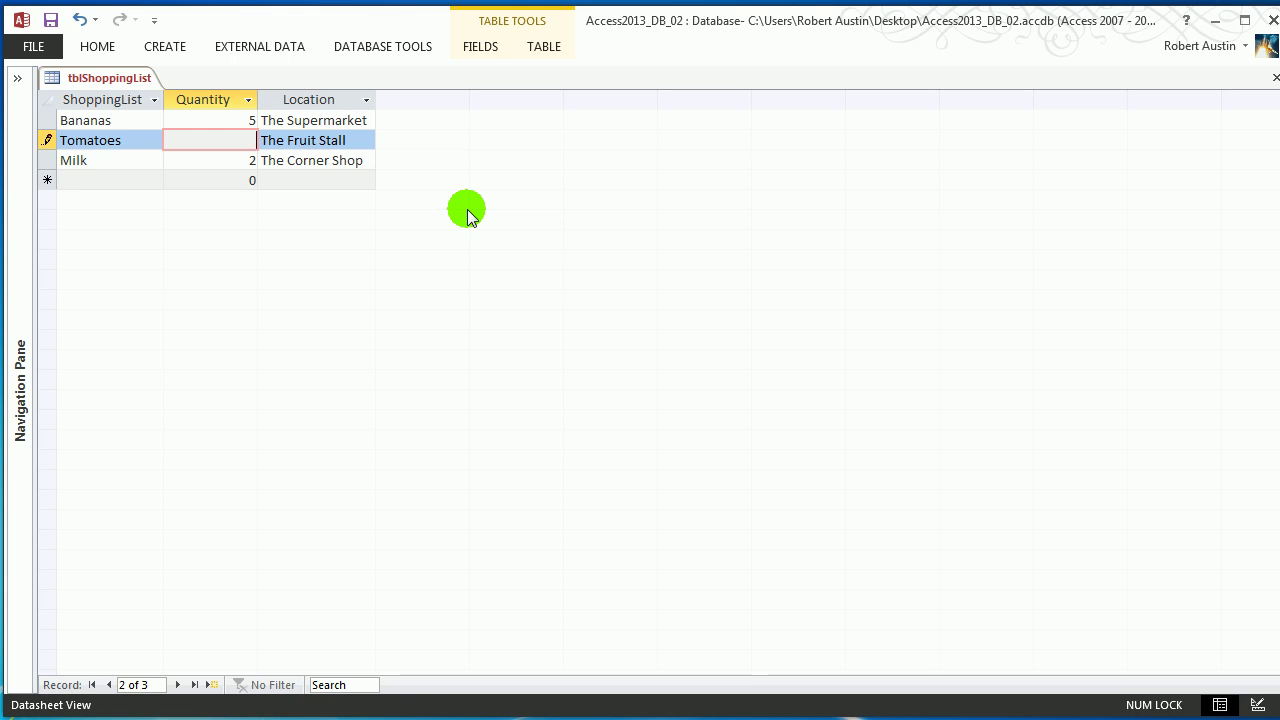
type("33000")
key("Down")
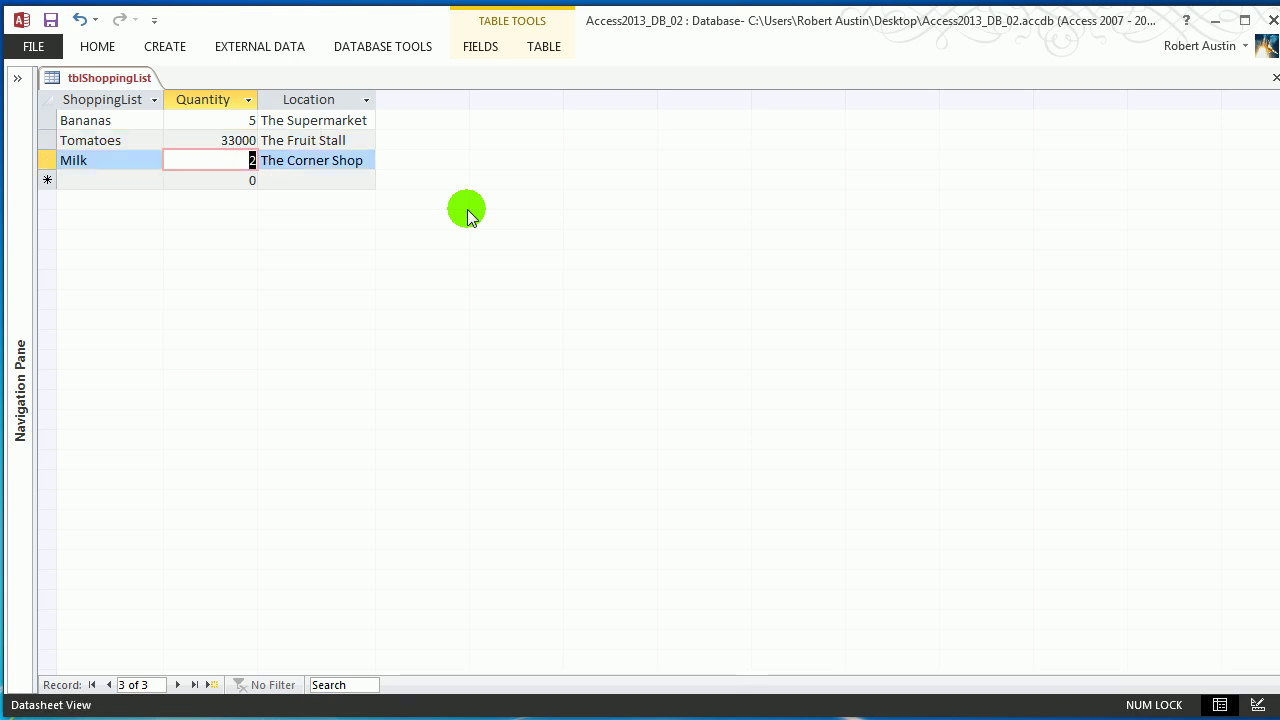
left_click(305, 139)
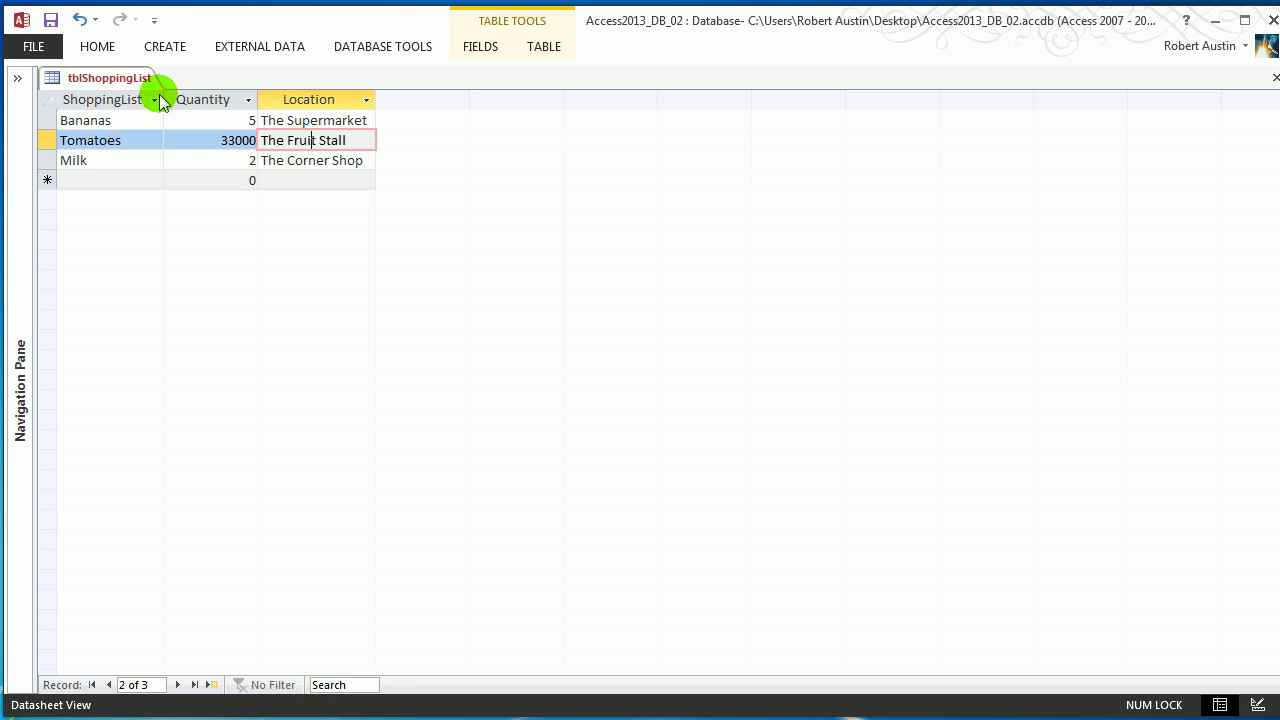
left_click_drag(217, 140, 302, 140)
type("6")
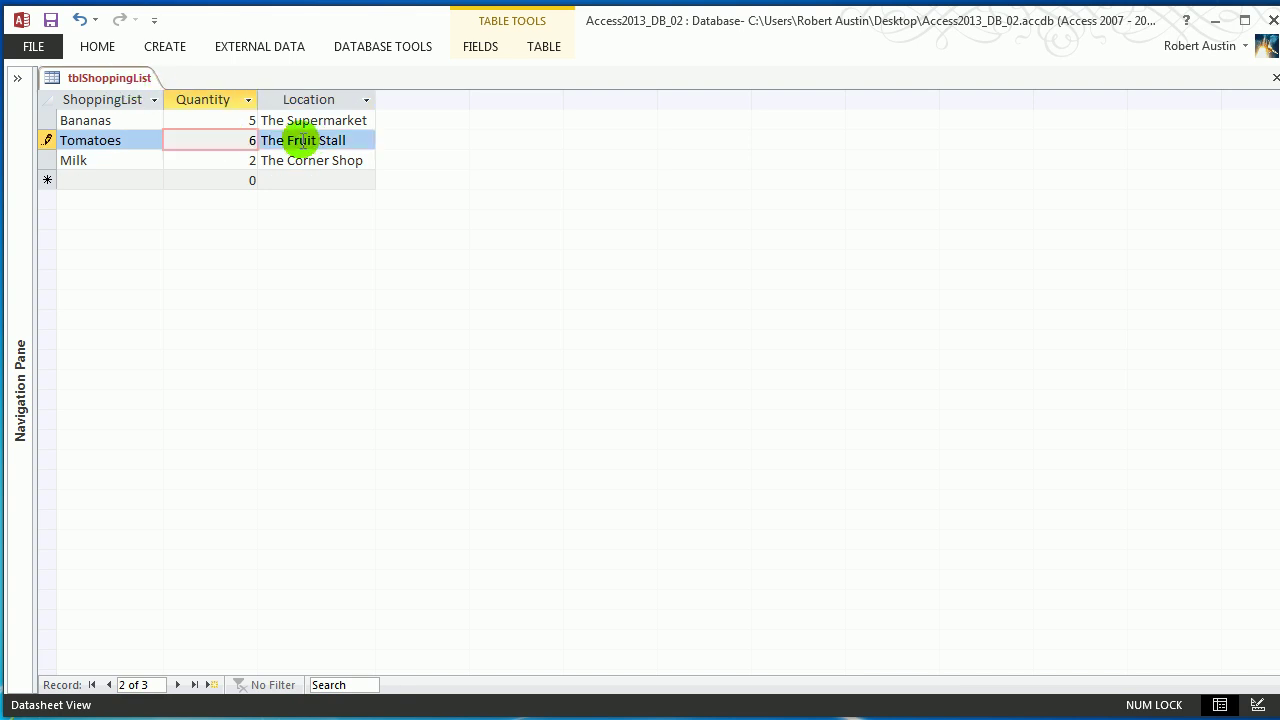
key("Down")
Step: Set the Quantity field's Field Size to Integer in Design view and save the table while returning to Datasheet view
right_click(120, 80)
left_click(185, 163)
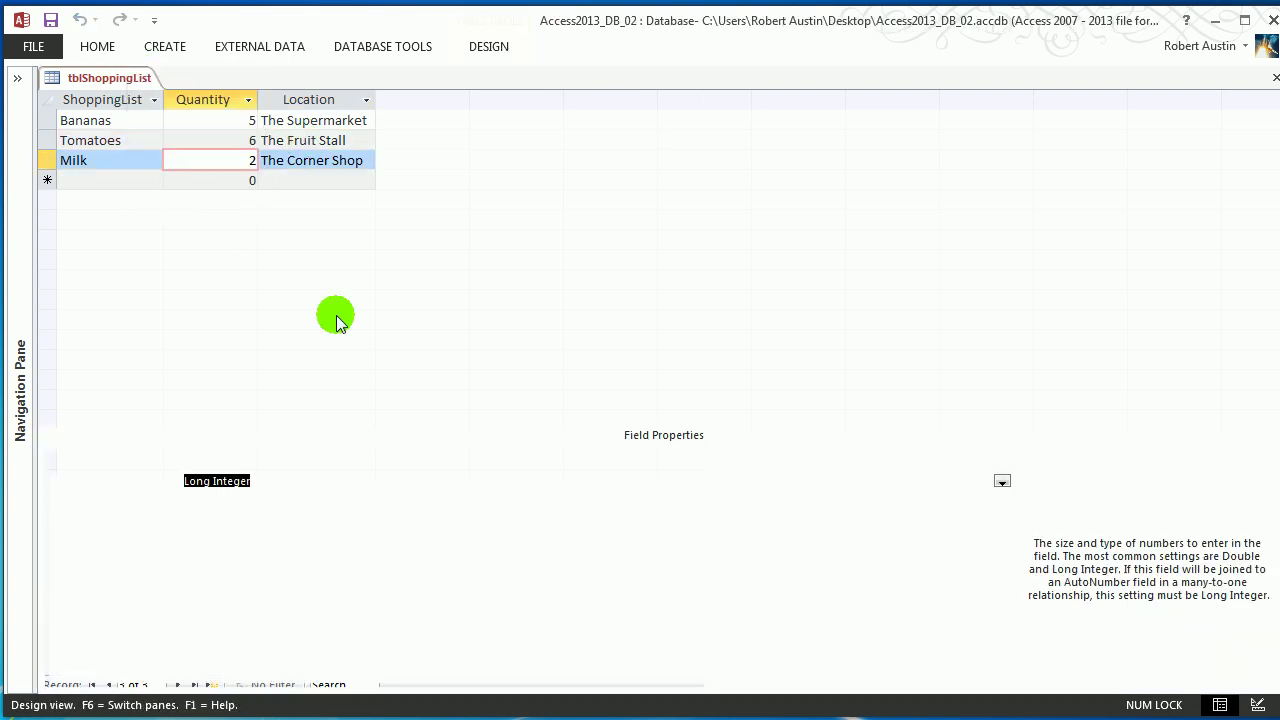
left_click(690, 481)
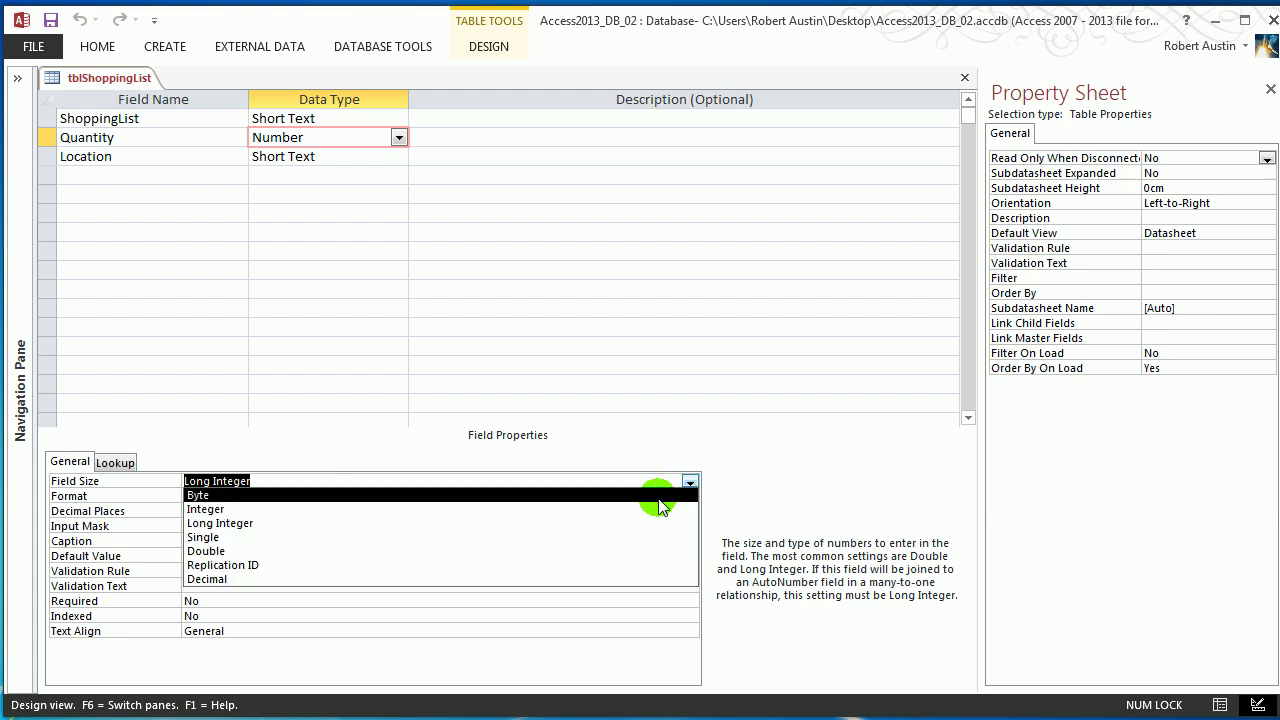
left_click(654, 510)
right_click(163, 78)
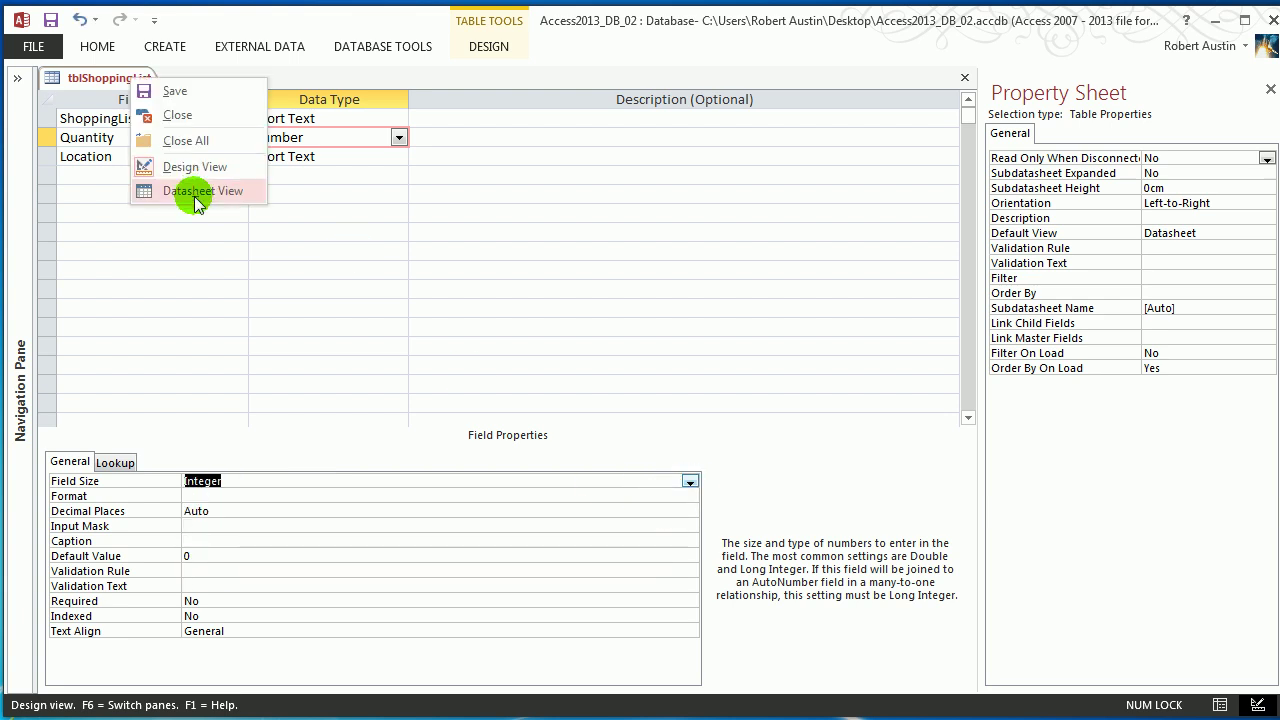
left_click(190, 187)
left_click(562, 393)
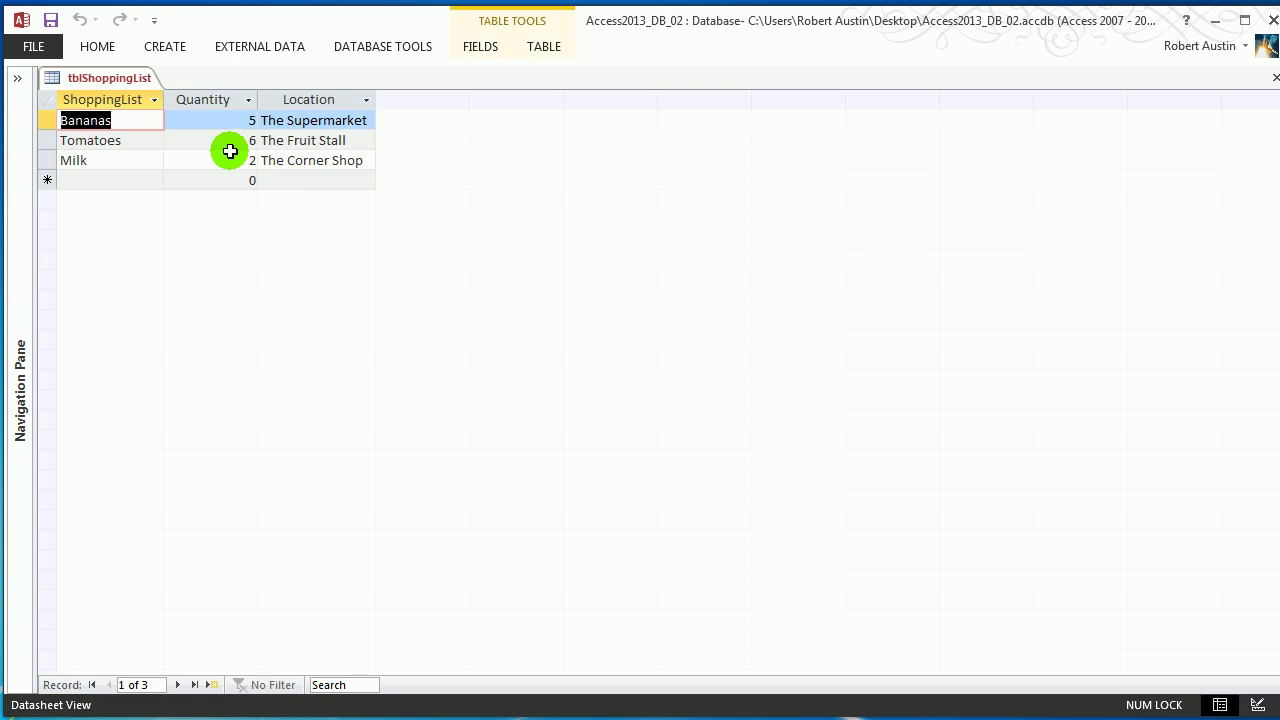
Step: Try to enter 33000 as the Tomatoes quantity under the Integer field size
key("Down")
key("Tab")
type("33000")
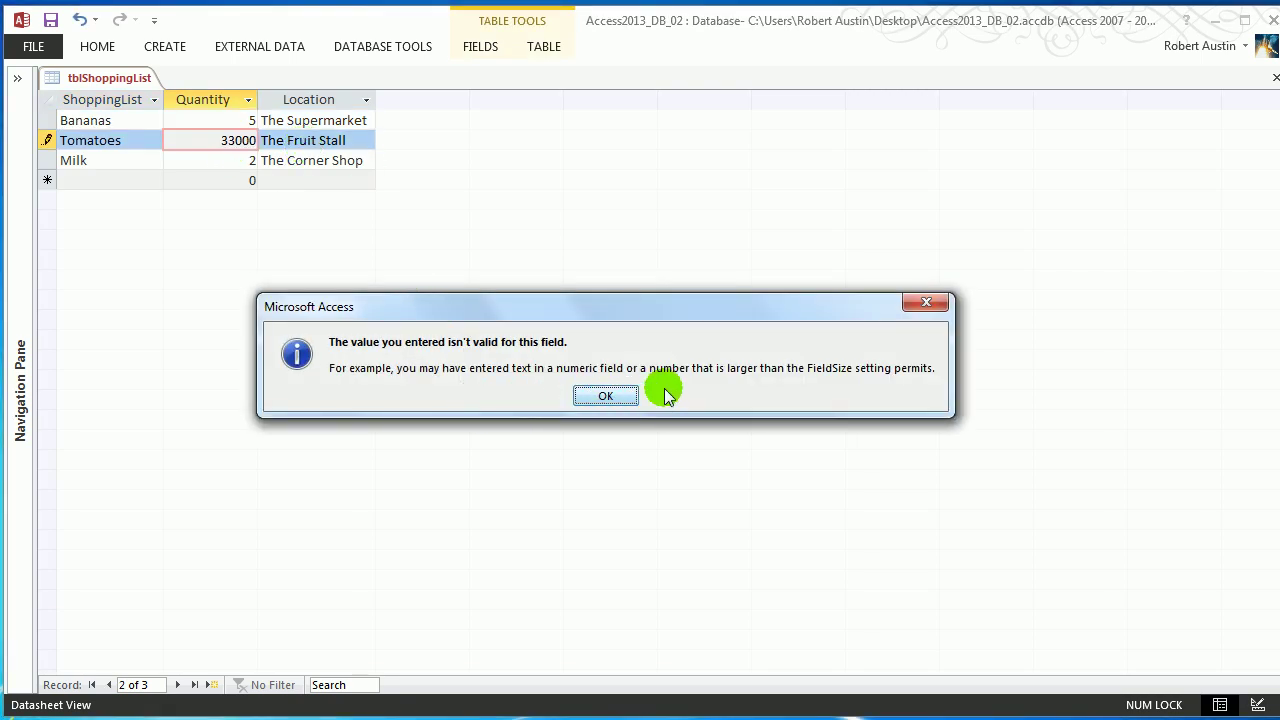
left_click(618, 394)
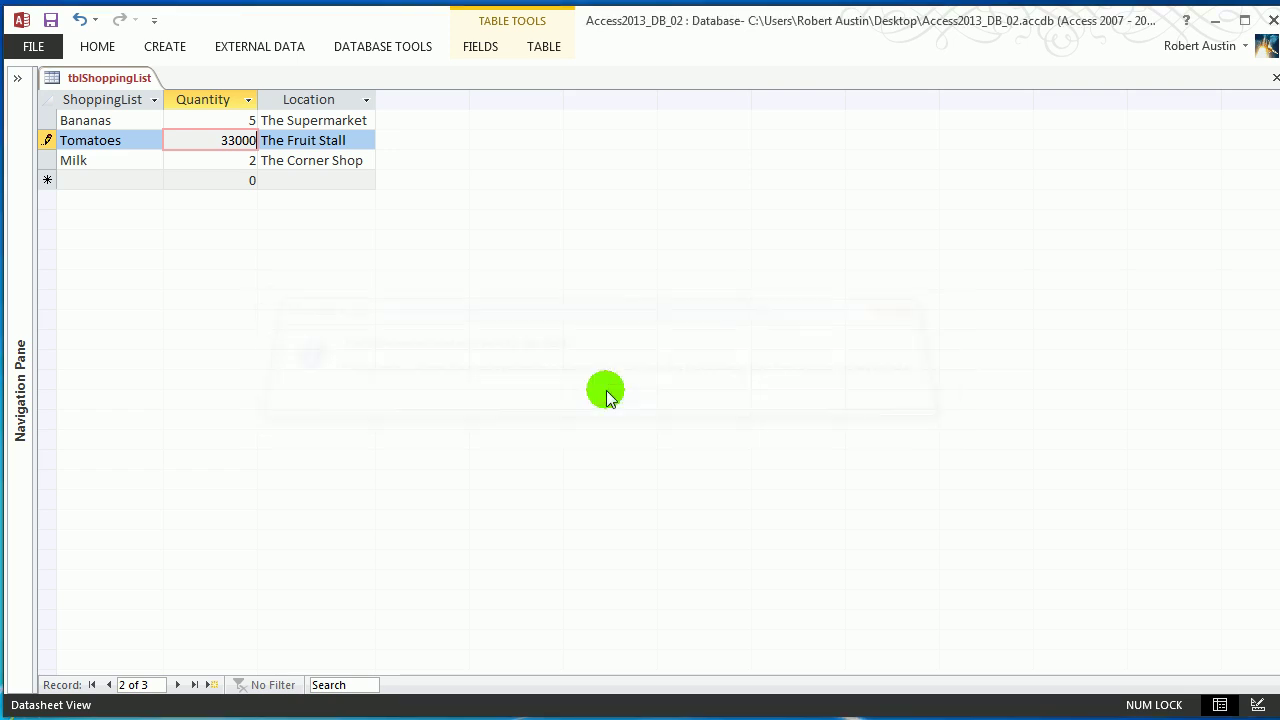
Step: Change the Tomatoes quantity to 32767 and commit the record
key("BackSpace")
key("BackSpace")
key("BackSpace")
key("BackSpace")
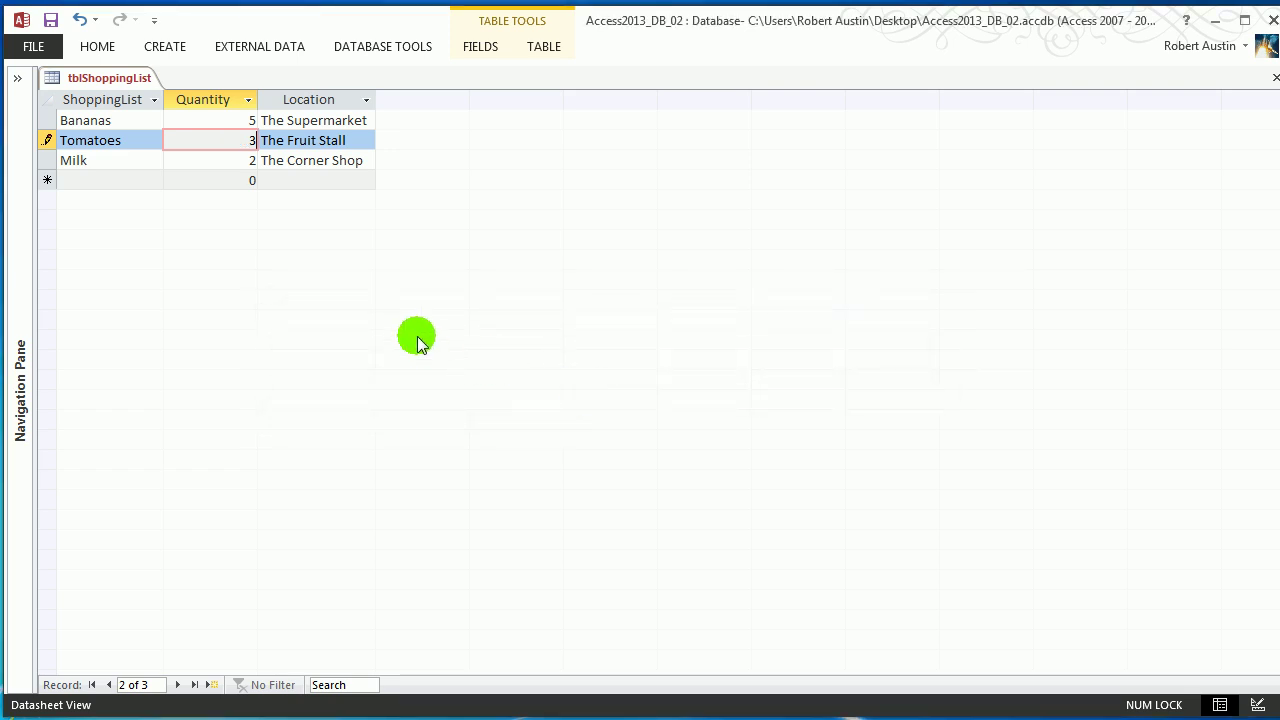
type("2767")
key("Down")
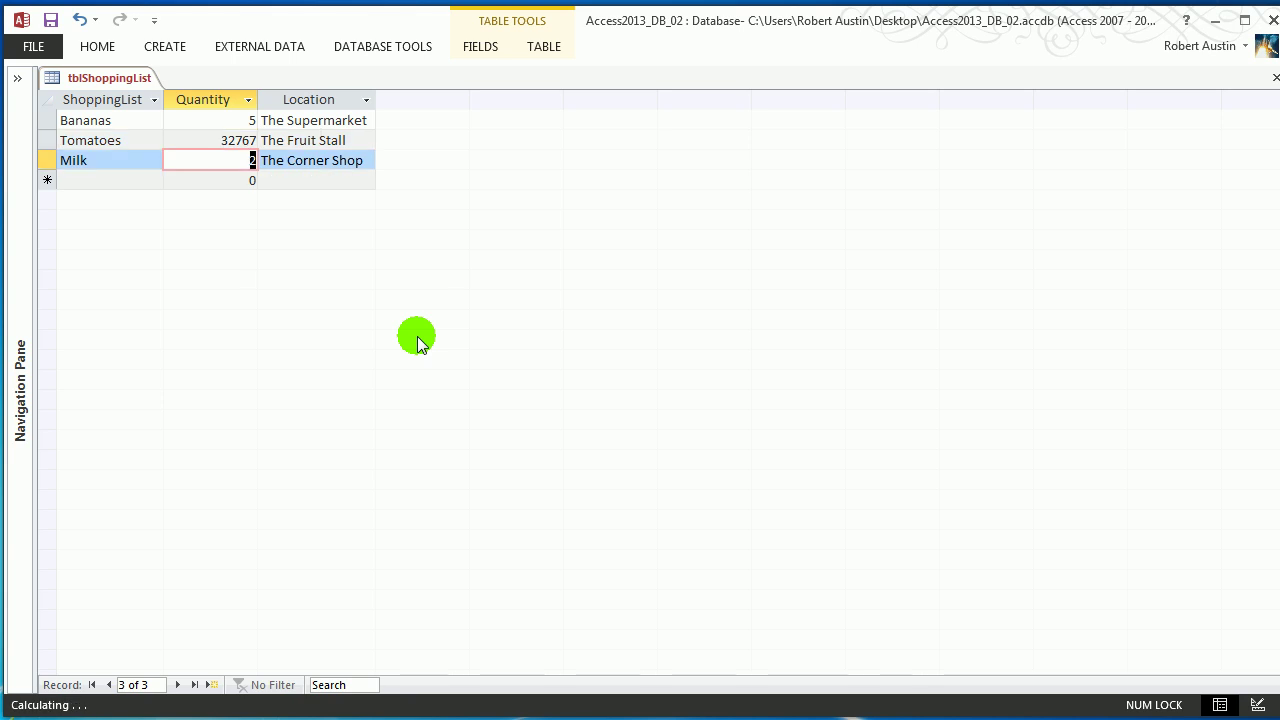
Step: Try to enter 32768 as the Tomatoes quantity
left_click(209, 140)
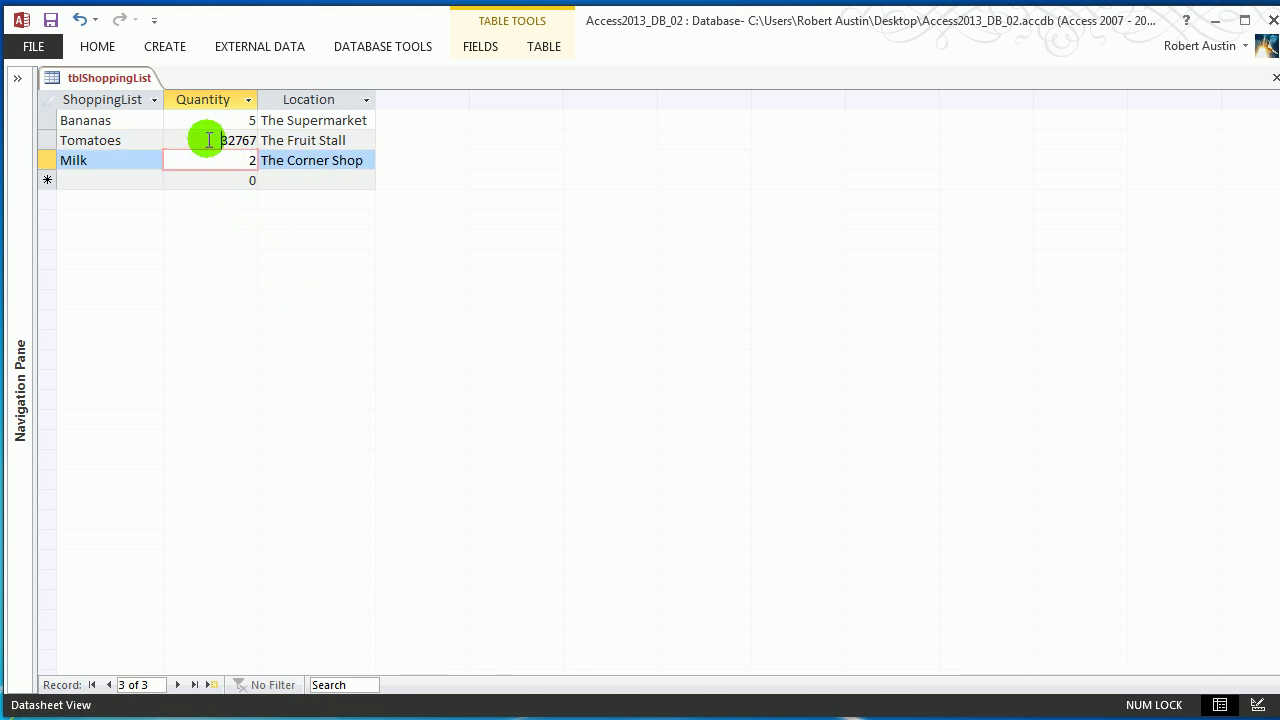
left_click_drag(209, 140, 367, 139)
type("327")
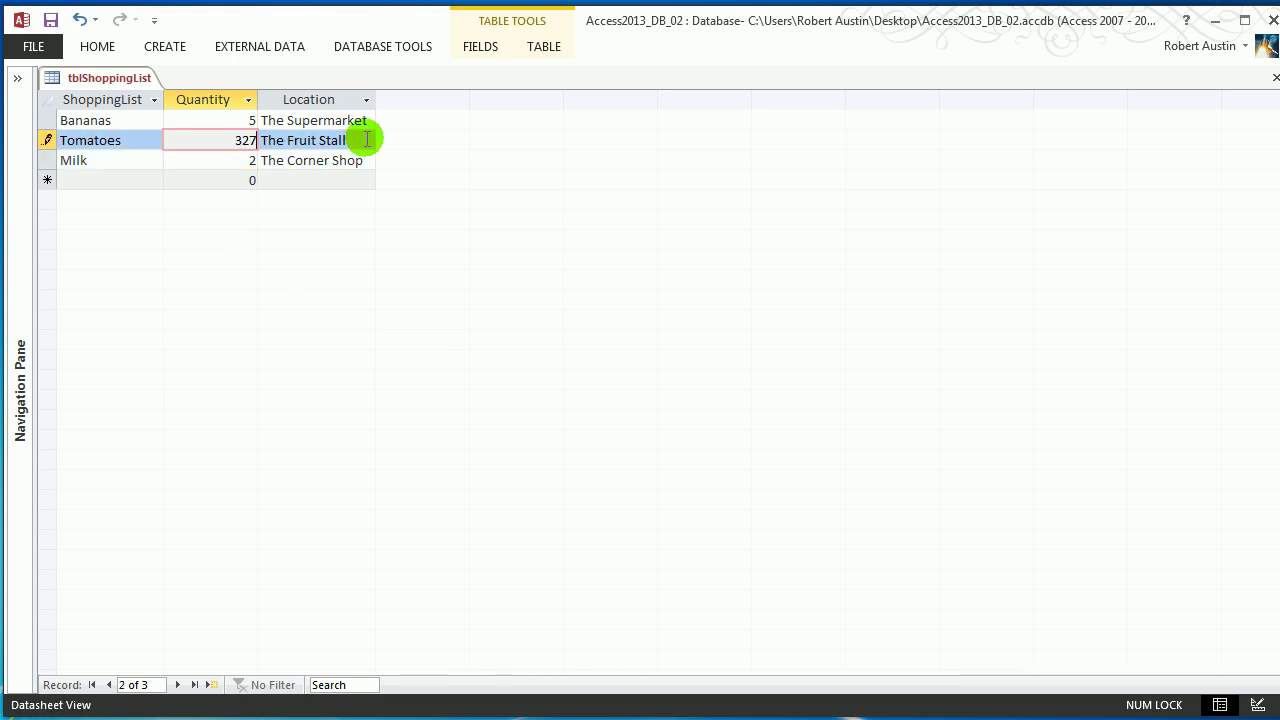
type("68")
key("Down")
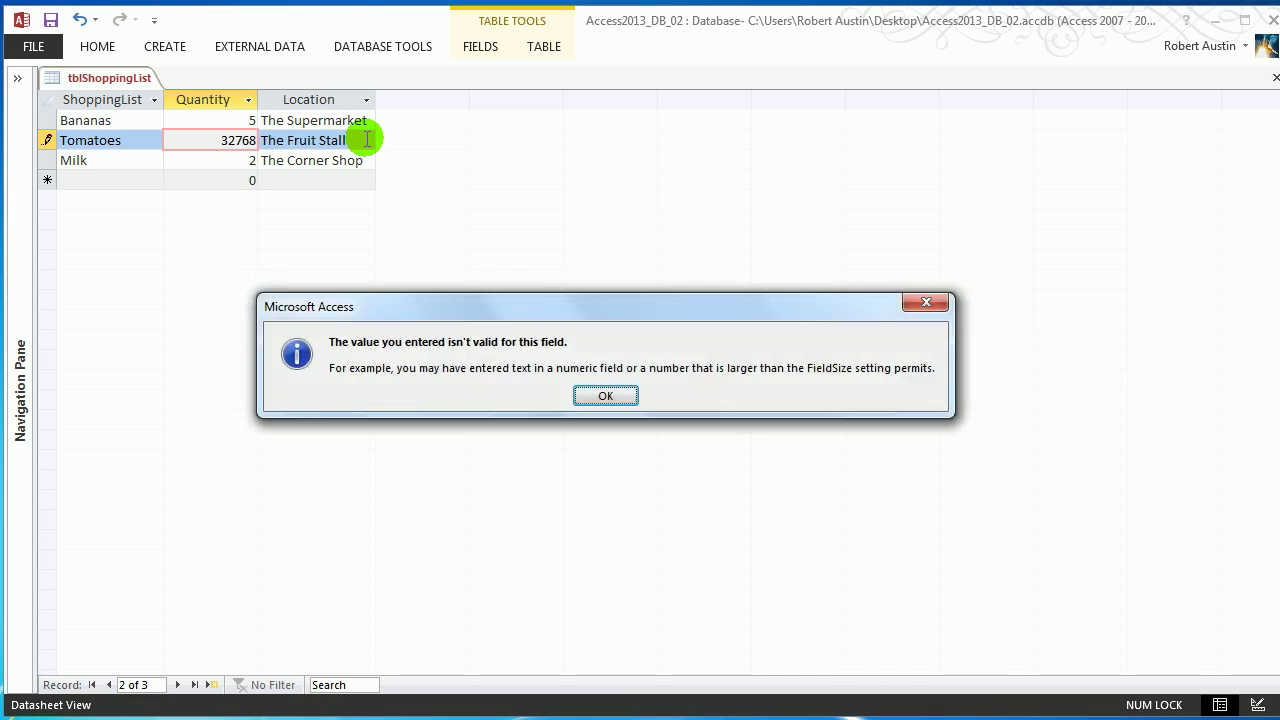
left_click(605, 396)
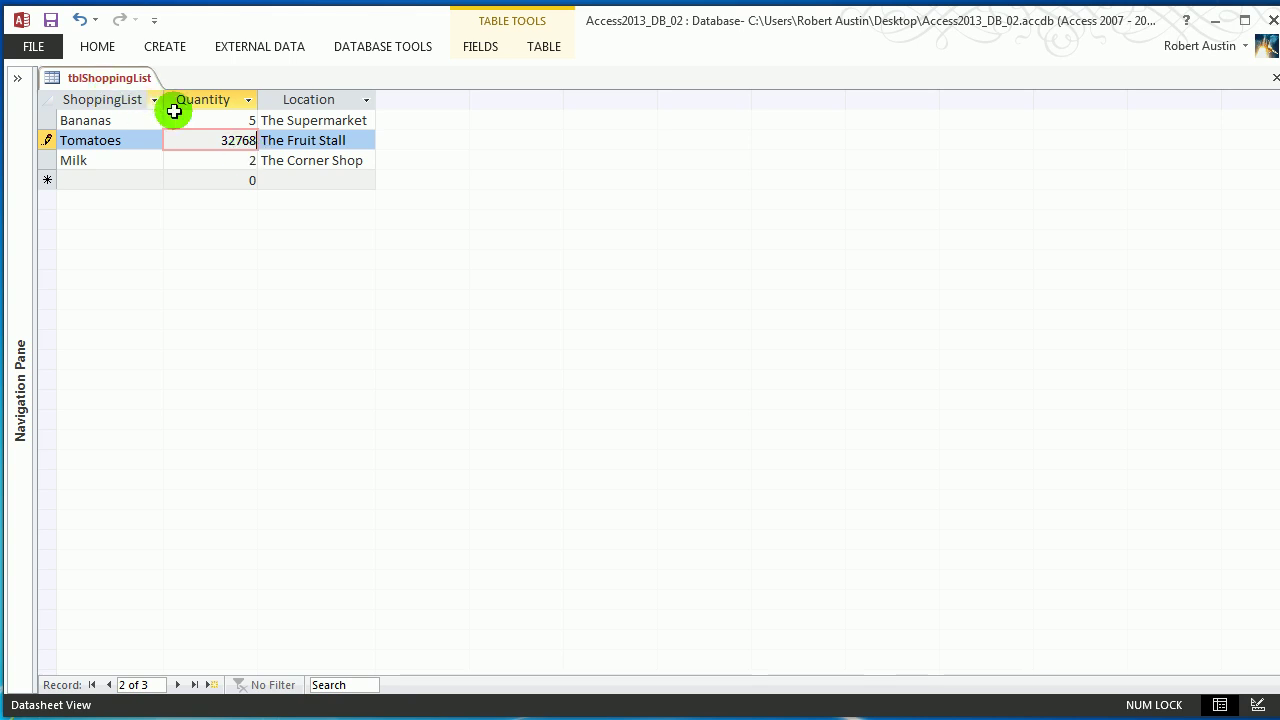
Step: Clear the Tomatoes quantity and set it to 6
key("BackSpace")
key("BackSpace")
key("BackSpace")
key("BackSpace")
key("BackSpace")
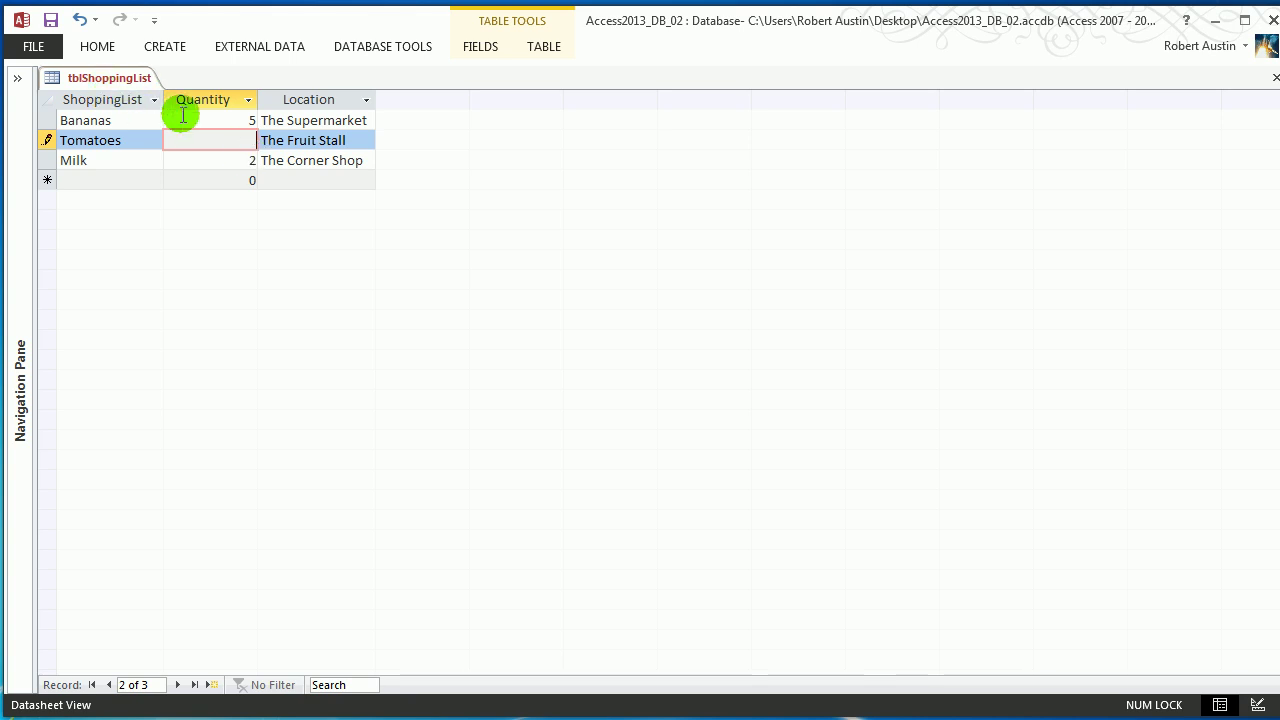
type("6")
key("Down")
Step: Set the Quantity field's Field Size to Double in Design view, then save the table while returning to Datasheet view
right_click(122, 80)
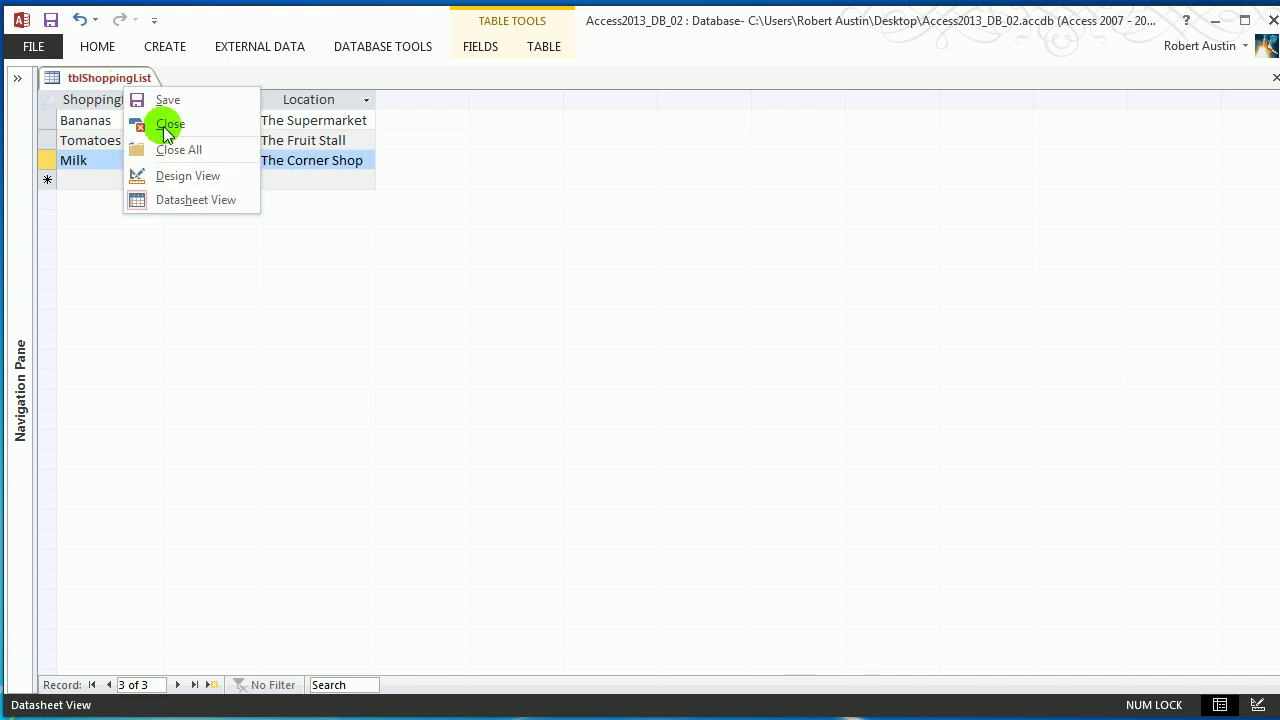
left_click(166, 174)
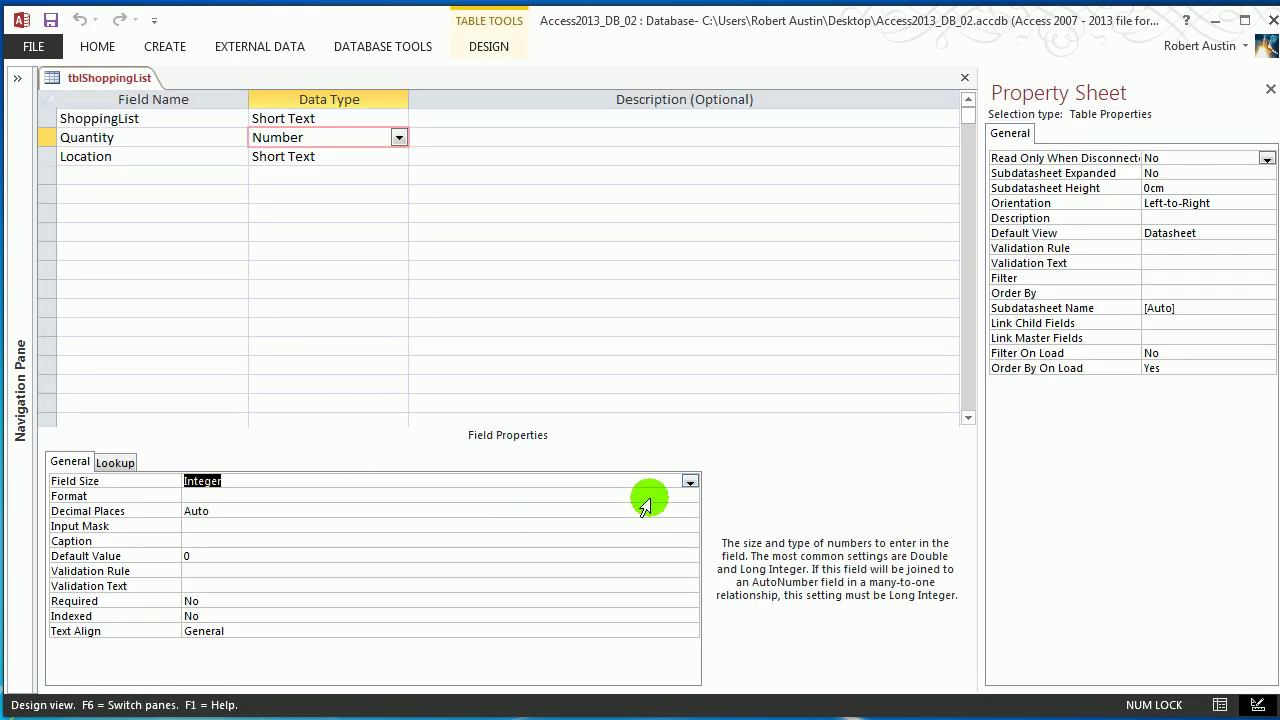
left_click(689, 483)
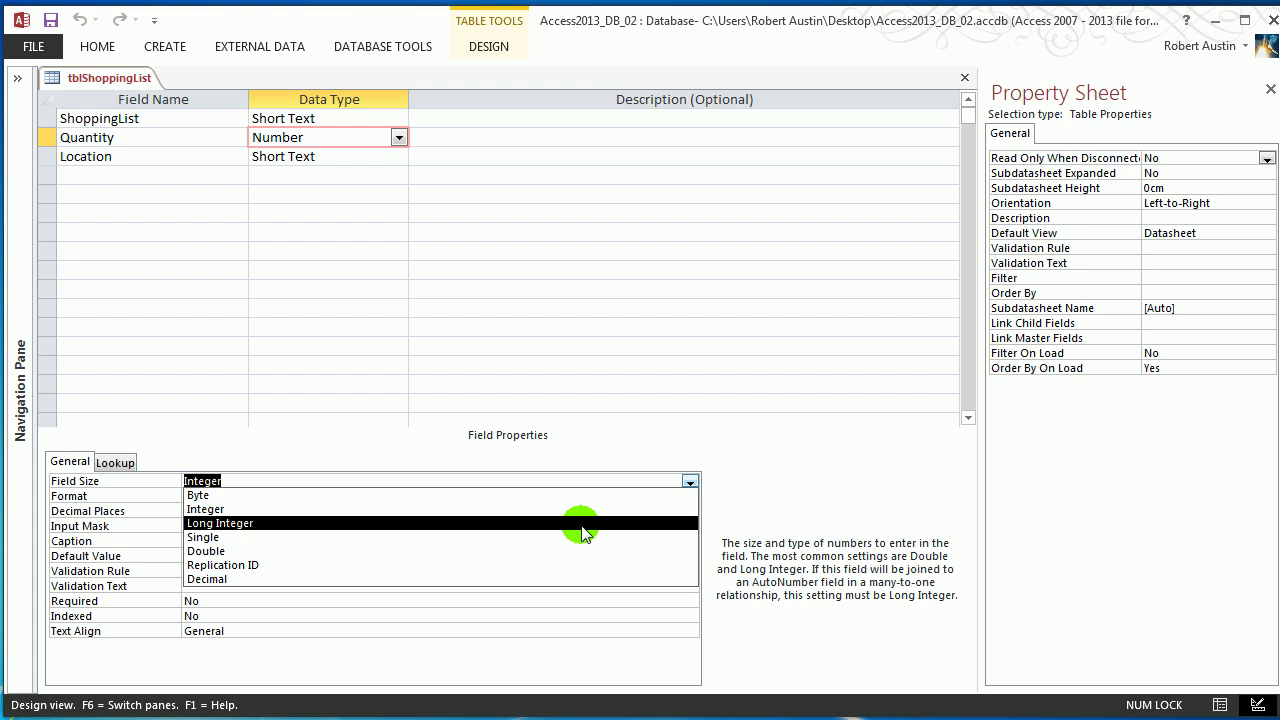
left_click(261, 551)
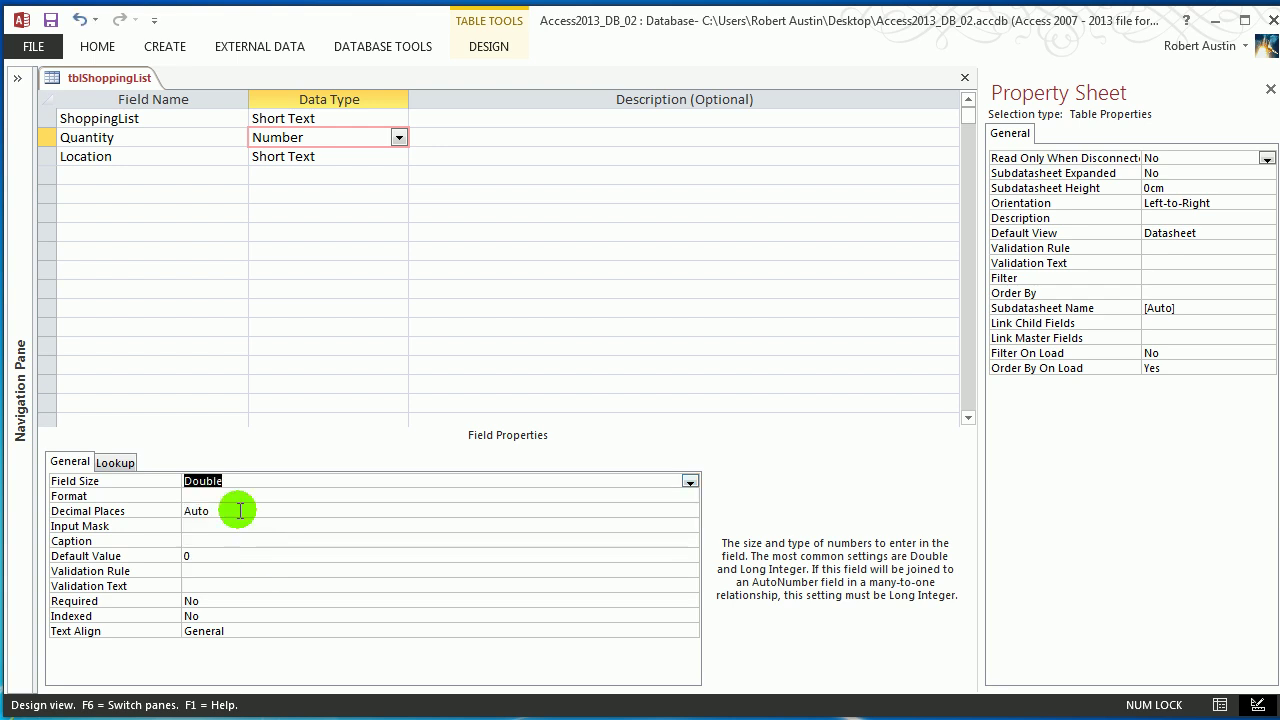
right_click(128, 86)
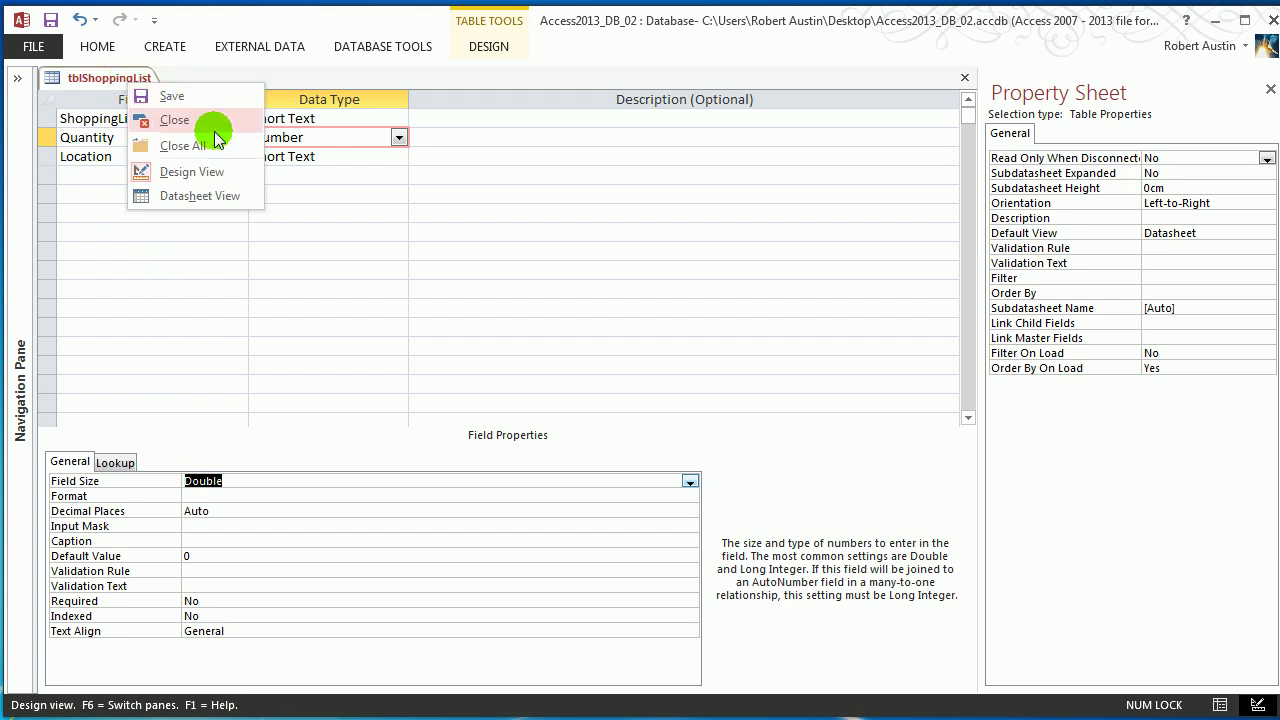
left_click(200, 194)
left_click(553, 399)
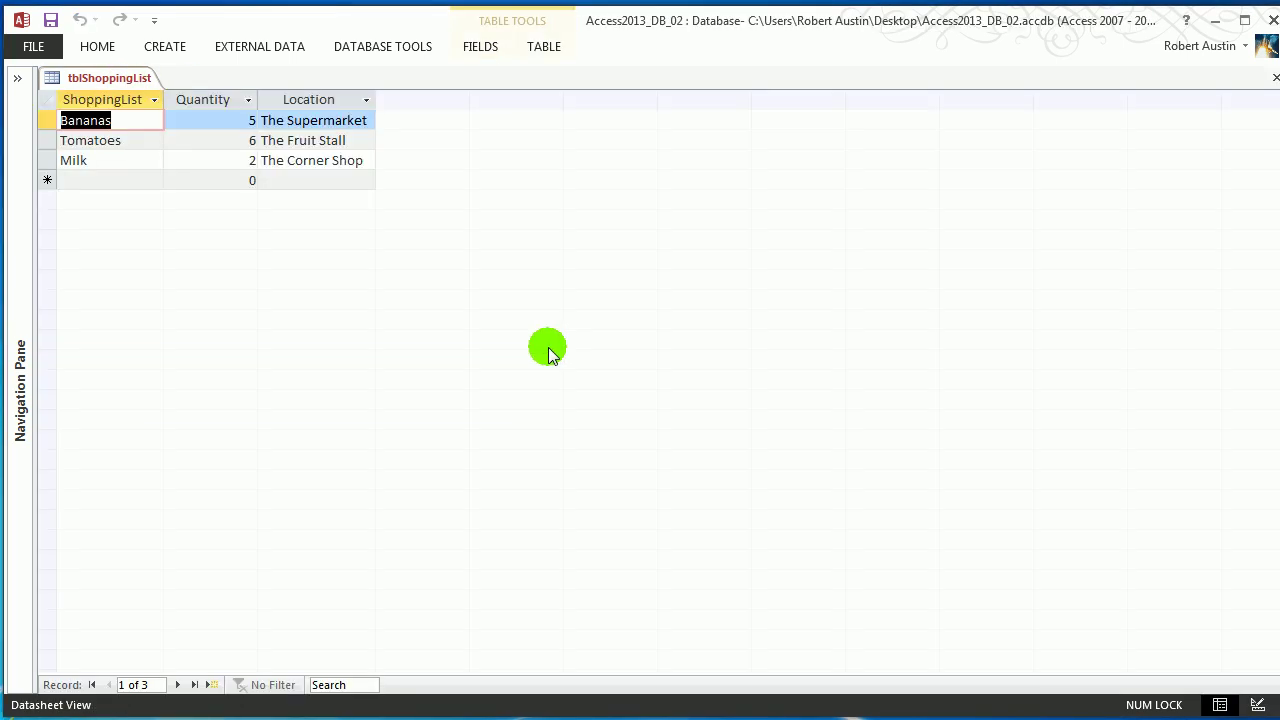
Step: Set the Tomatoes quantity to 5.5 and commit the record
double_click(250, 140)
type("5.5")
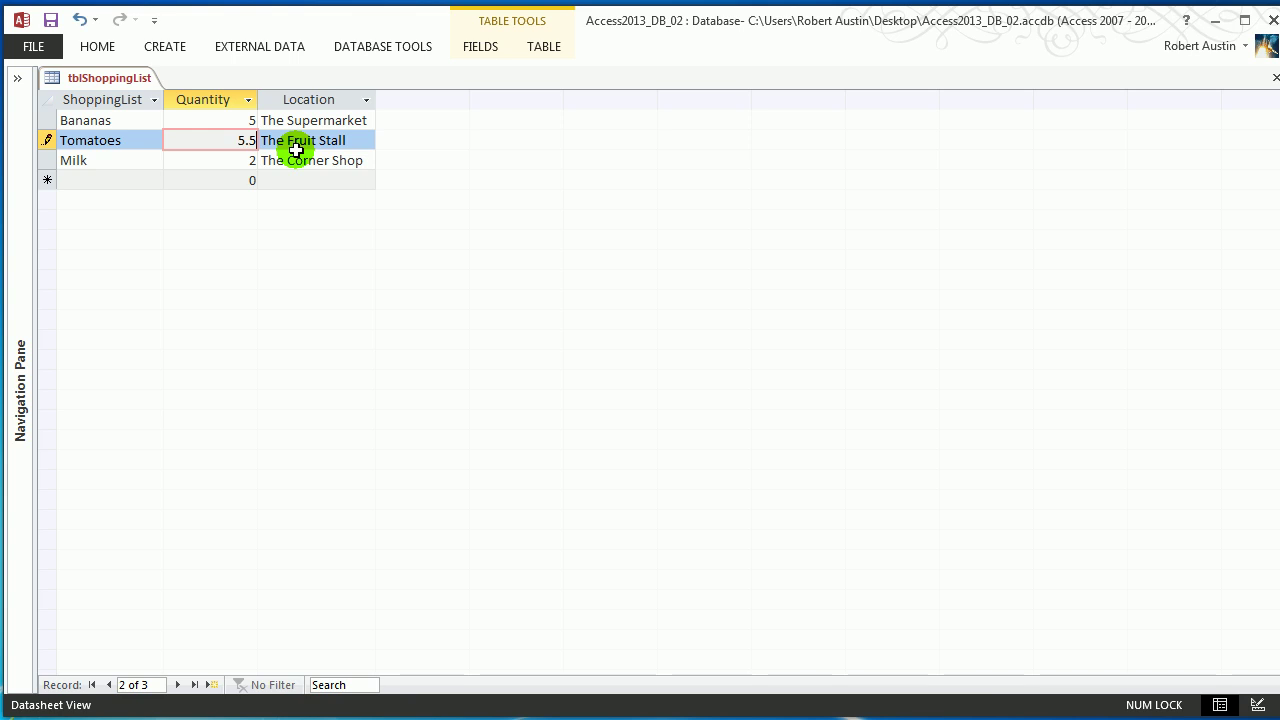
key("Down")
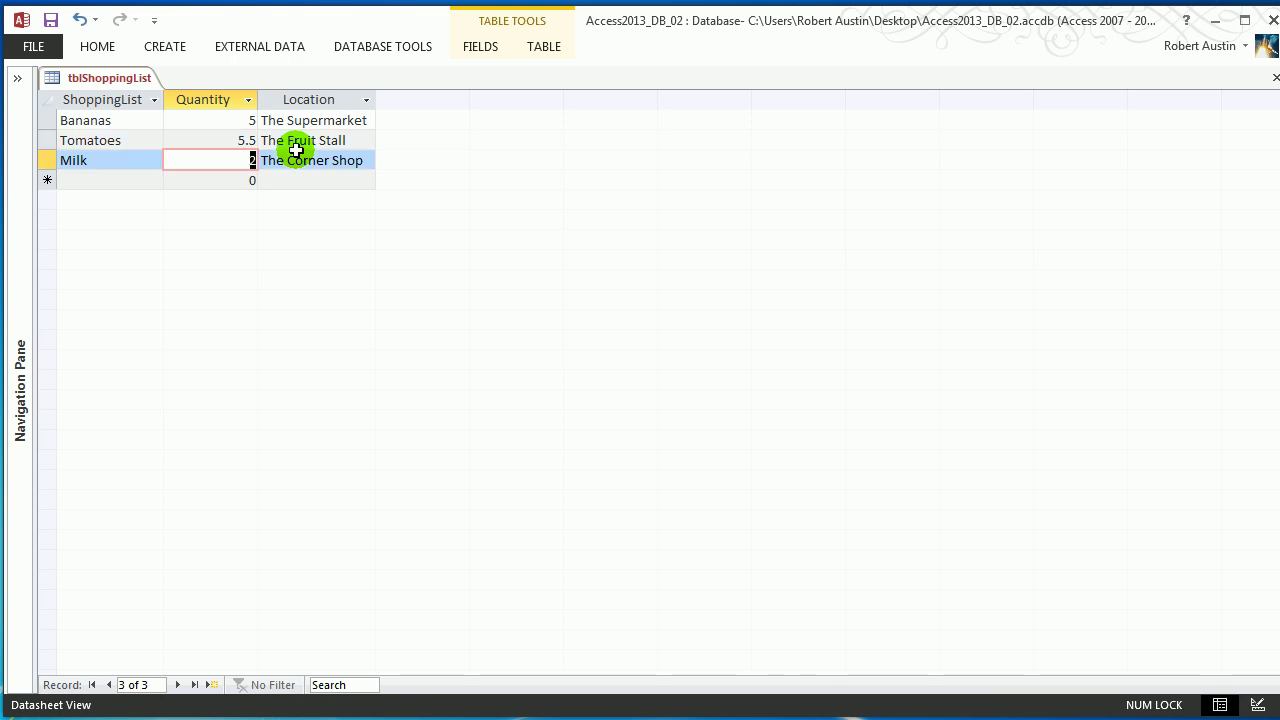
Step: Review the Quantity field's available Field Size options and data types in Design view
right_click(104, 77)
left_click(170, 166)
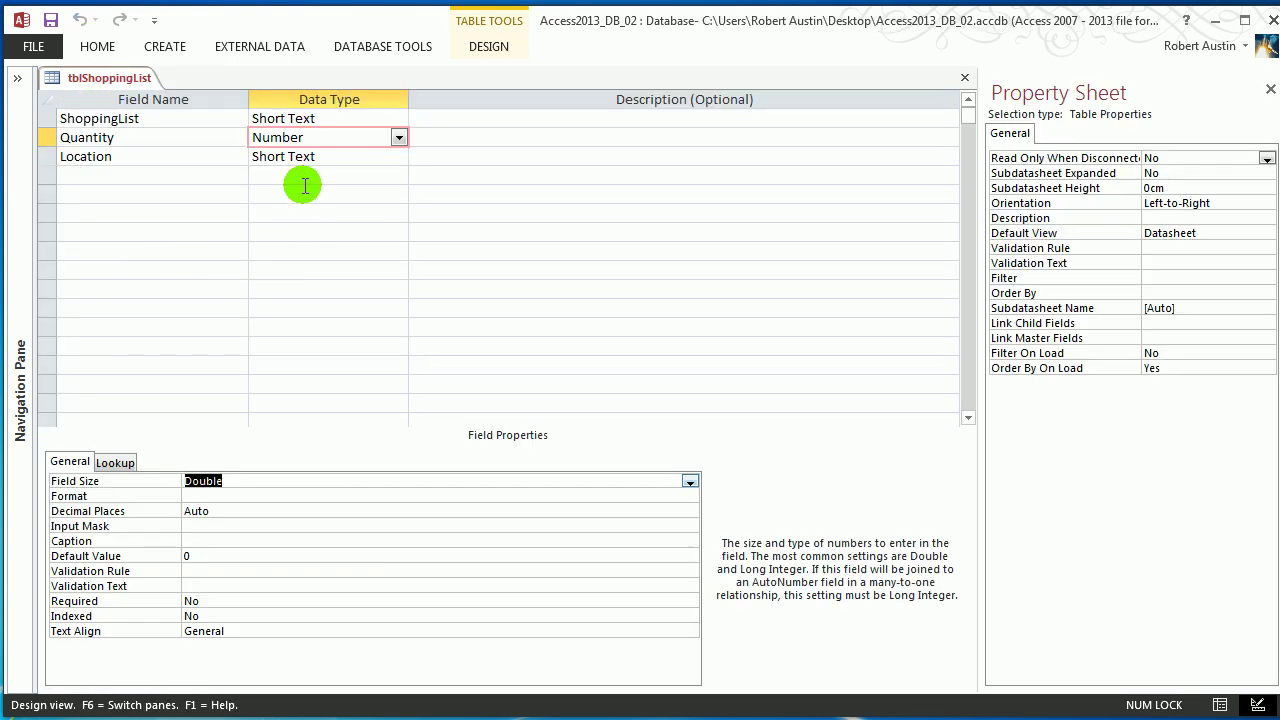
left_click(690, 482)
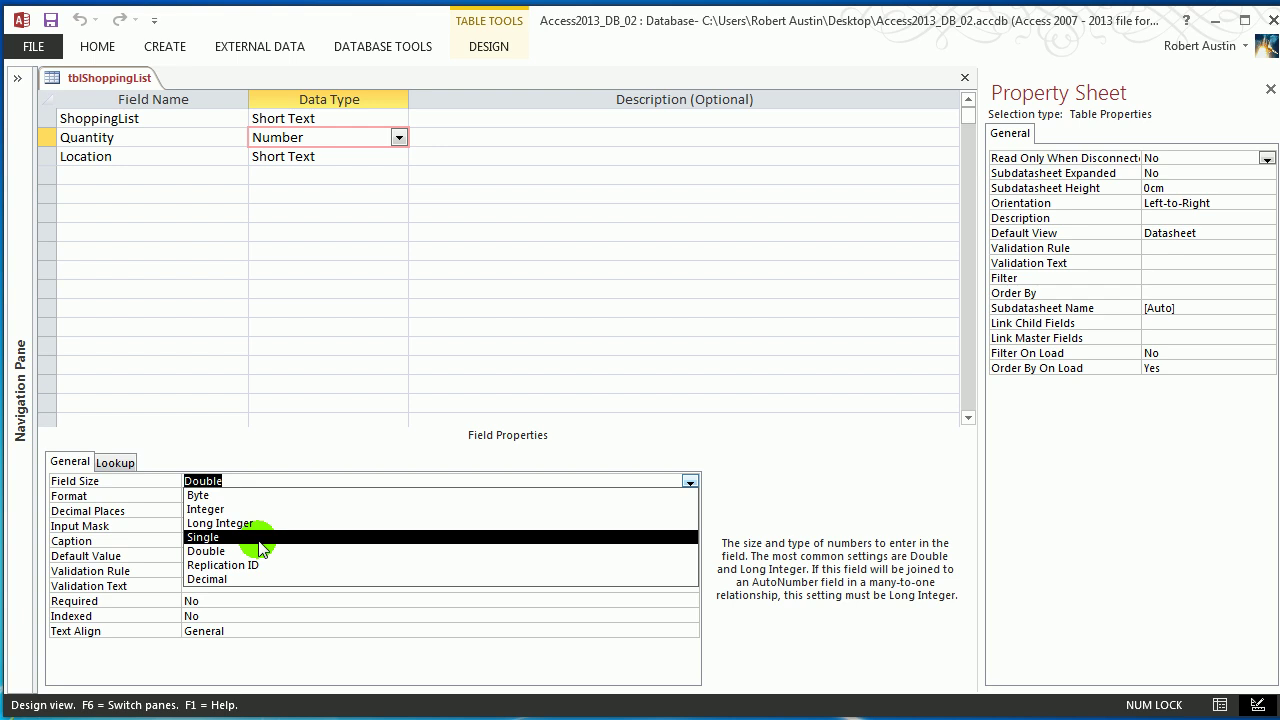
left_click(311, 314)
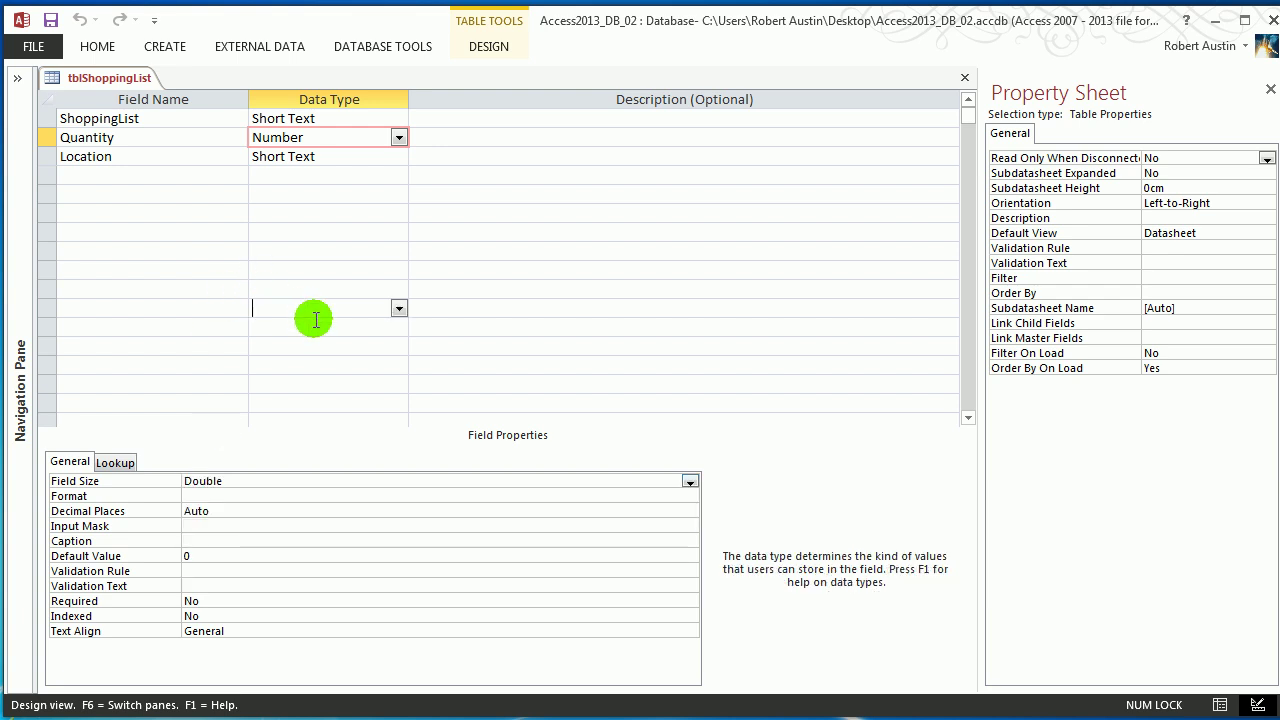
left_click(400, 138)
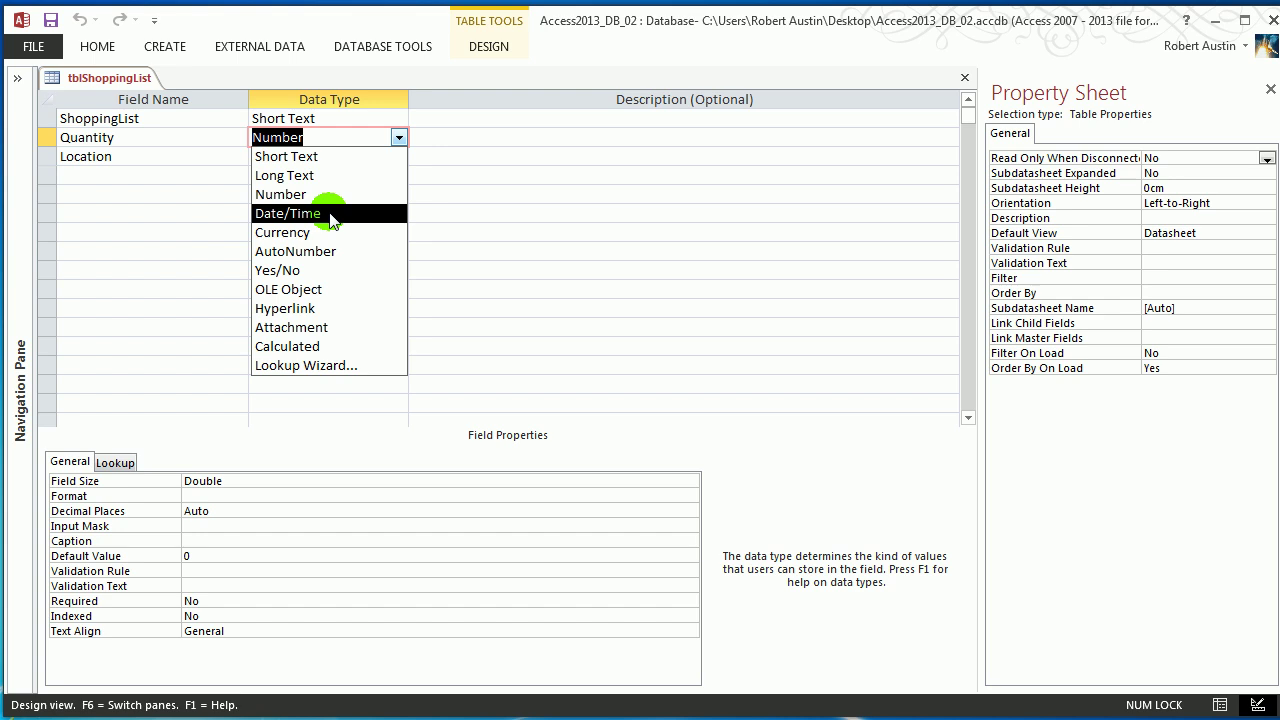
left_click(198, 214)
Step: Add a field named SLDate below Location in the table design
left_click(208, 176)
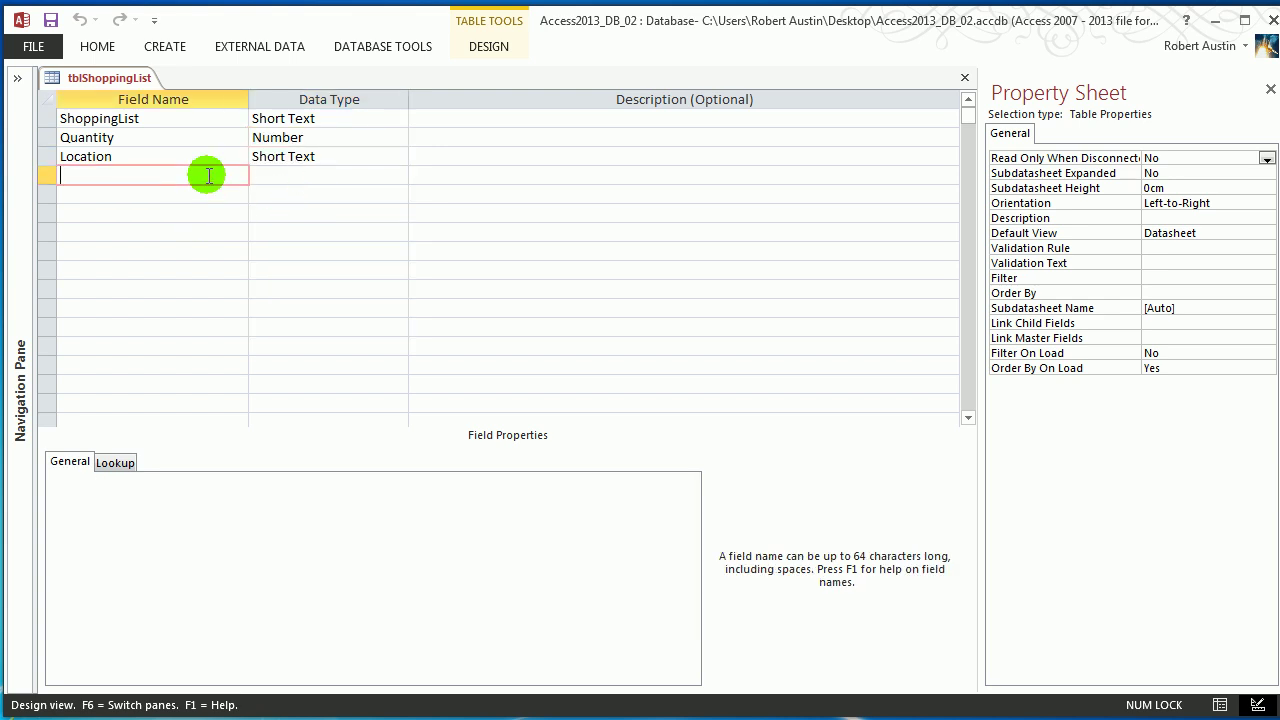
type("Date")
key("Tab")
left_click(534, 380)
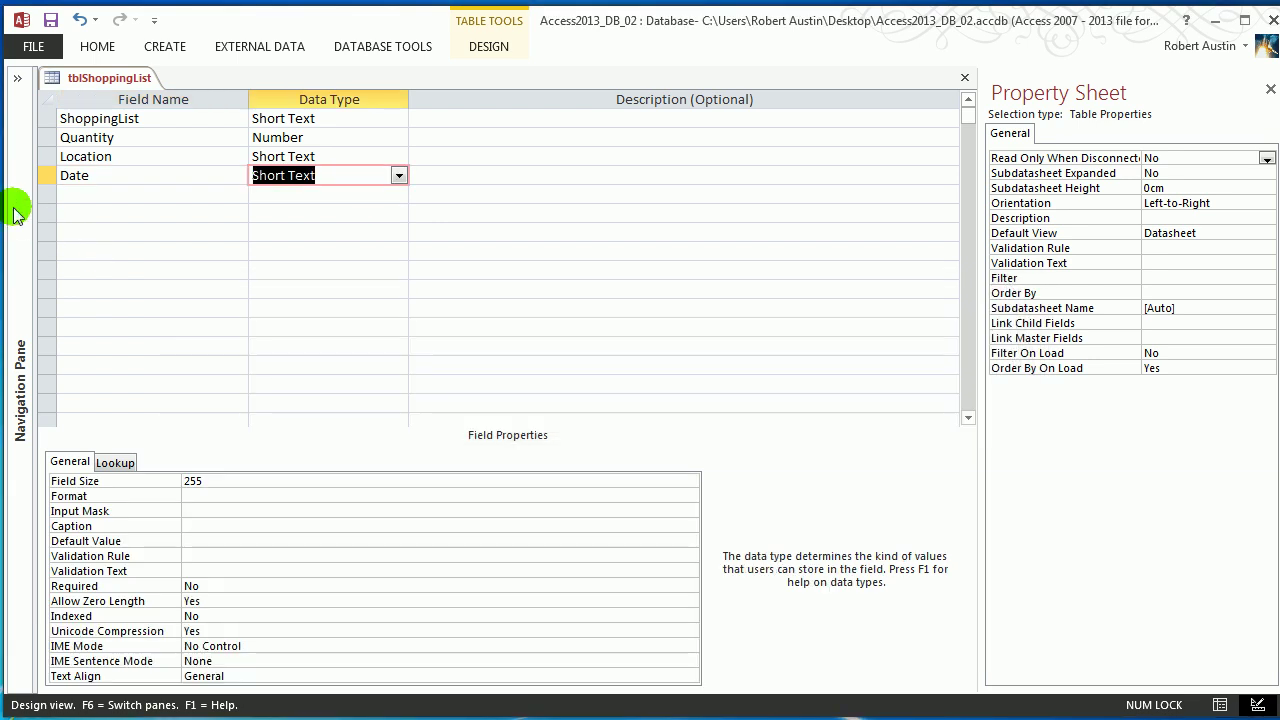
left_click(67, 175)
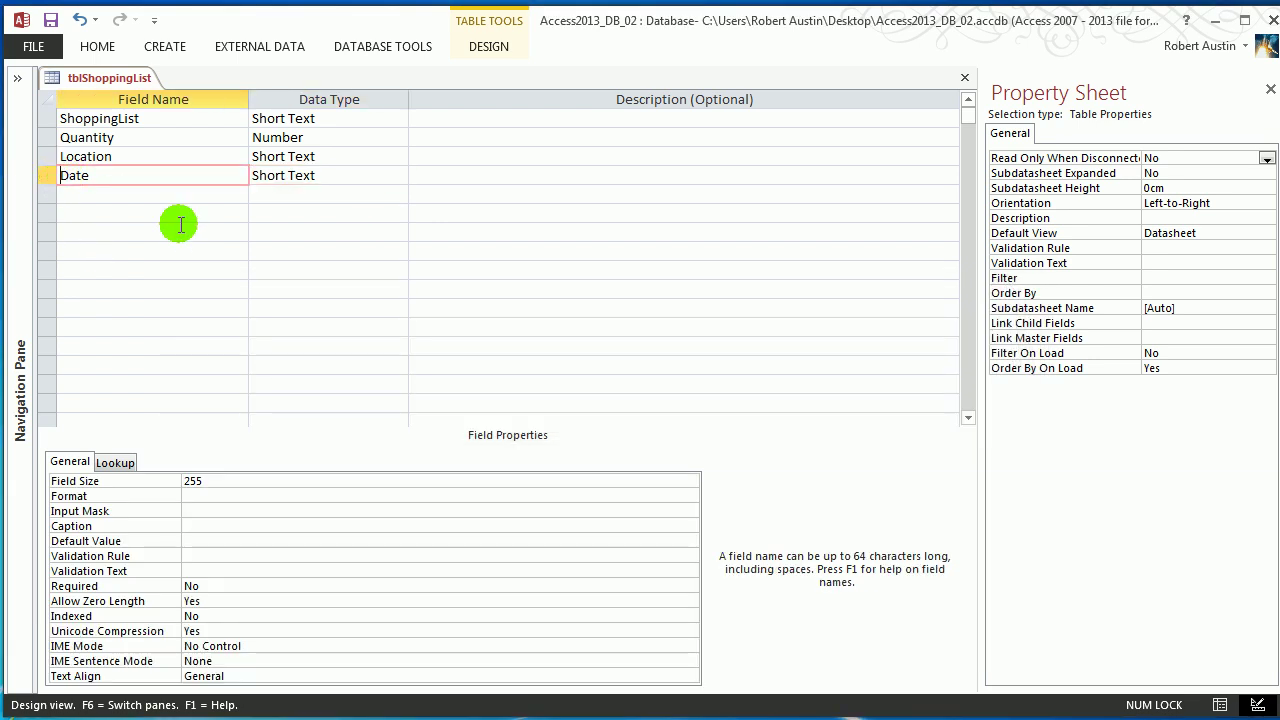
type("SL")
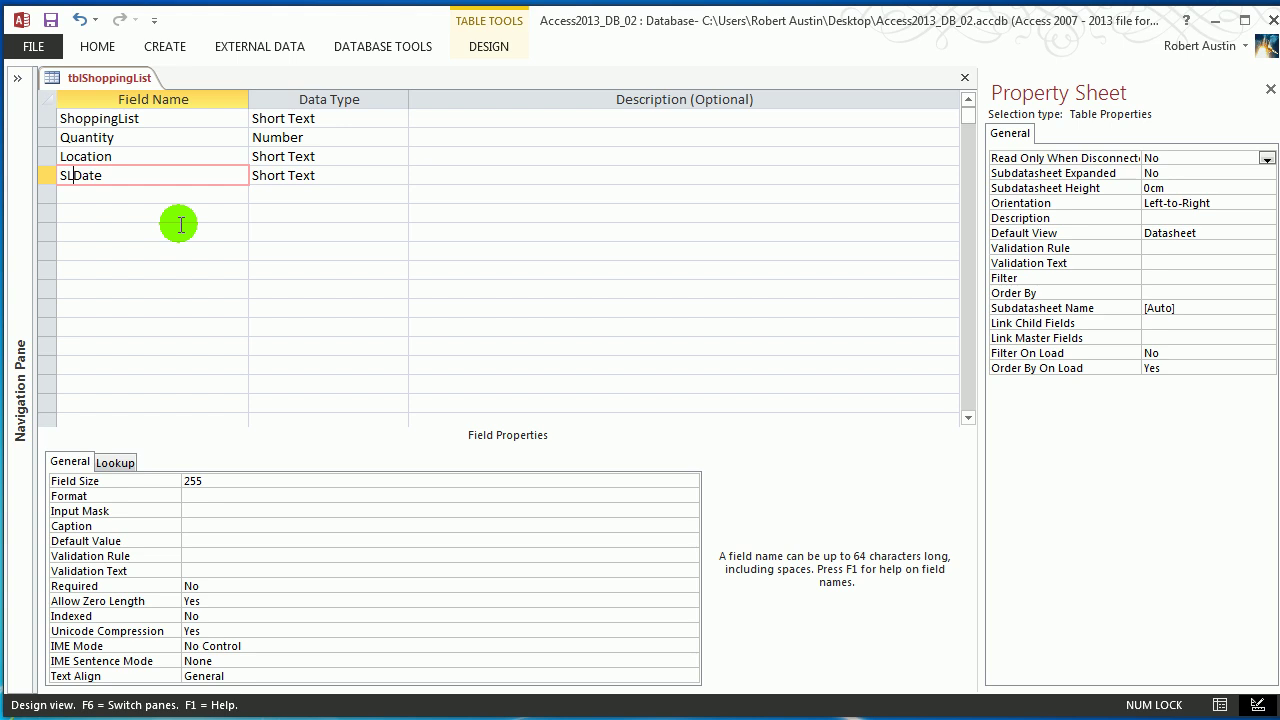
Step: Set the SLDate field's data type to Date/Time and save the table while returning to Datasheet view
left_click(398, 175)
left_click(366, 252)
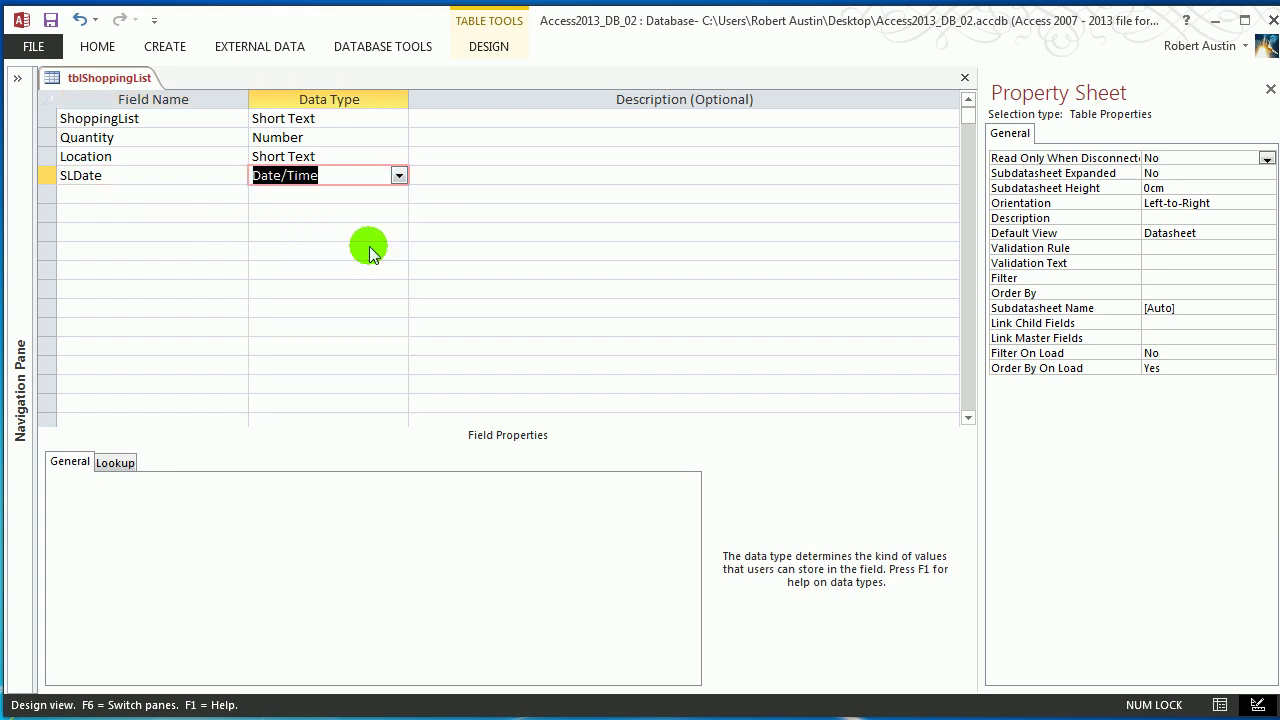
right_click(110, 77)
left_click(160, 183)
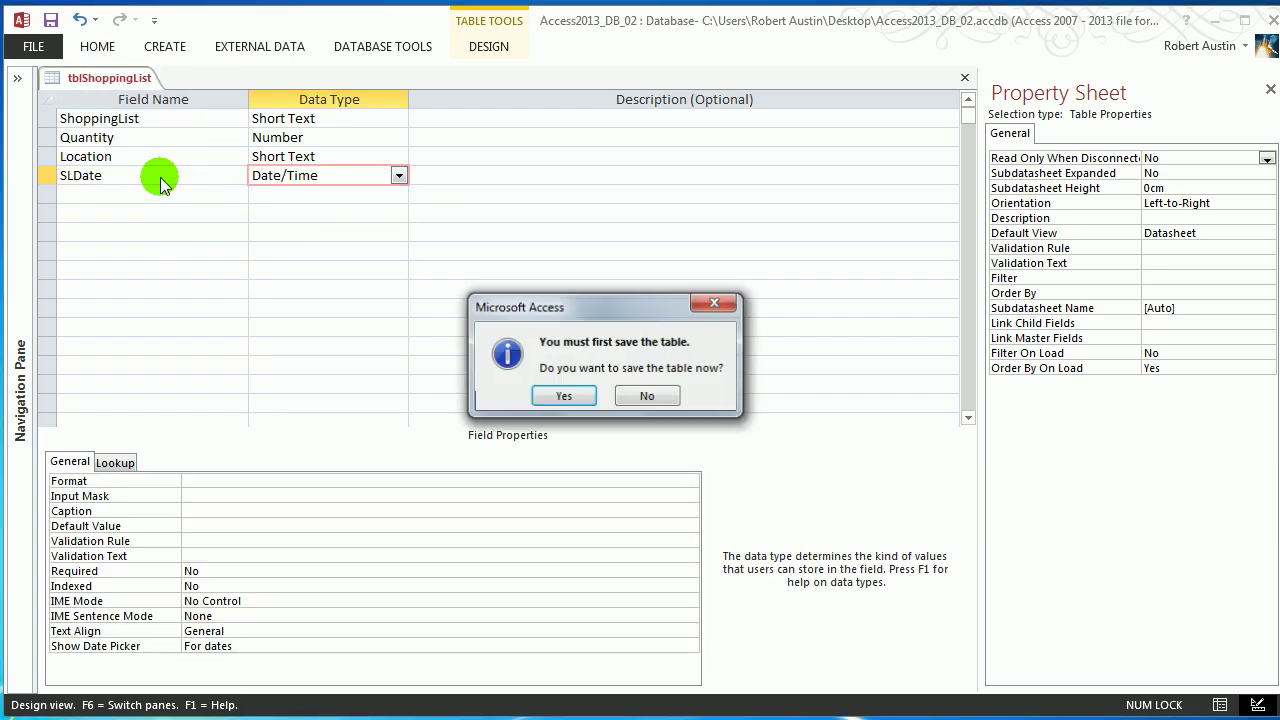
left_click(564, 395)
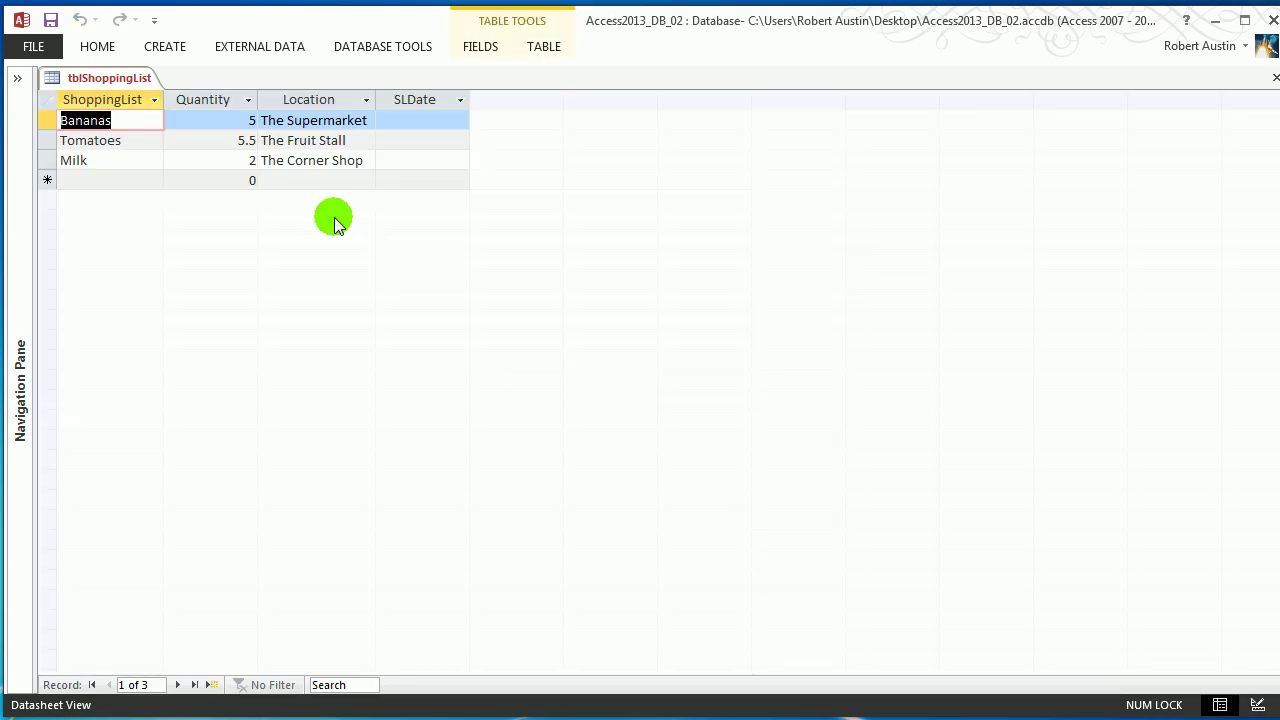
Step: Enter 29/05/2013 15:30:00 as the Bananas SLDate, commit the record and fit the SLDate column width to its contents
left_click(445, 121)
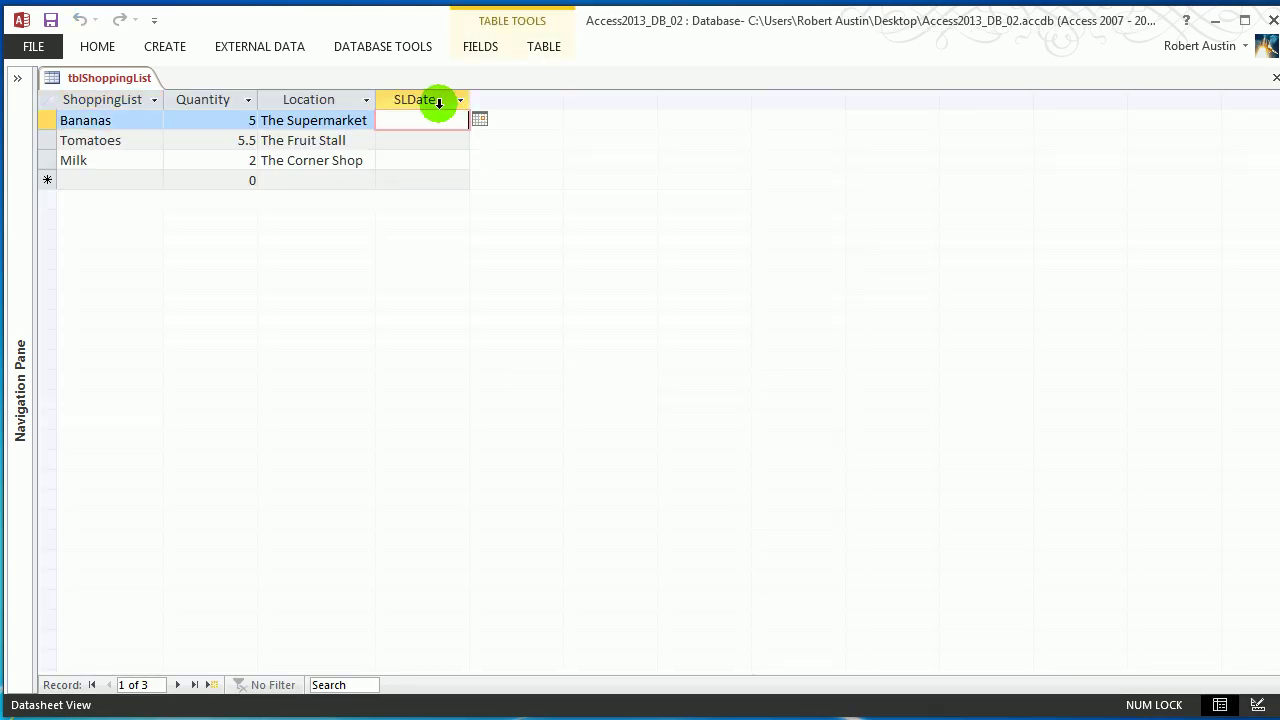
left_click(478, 119)
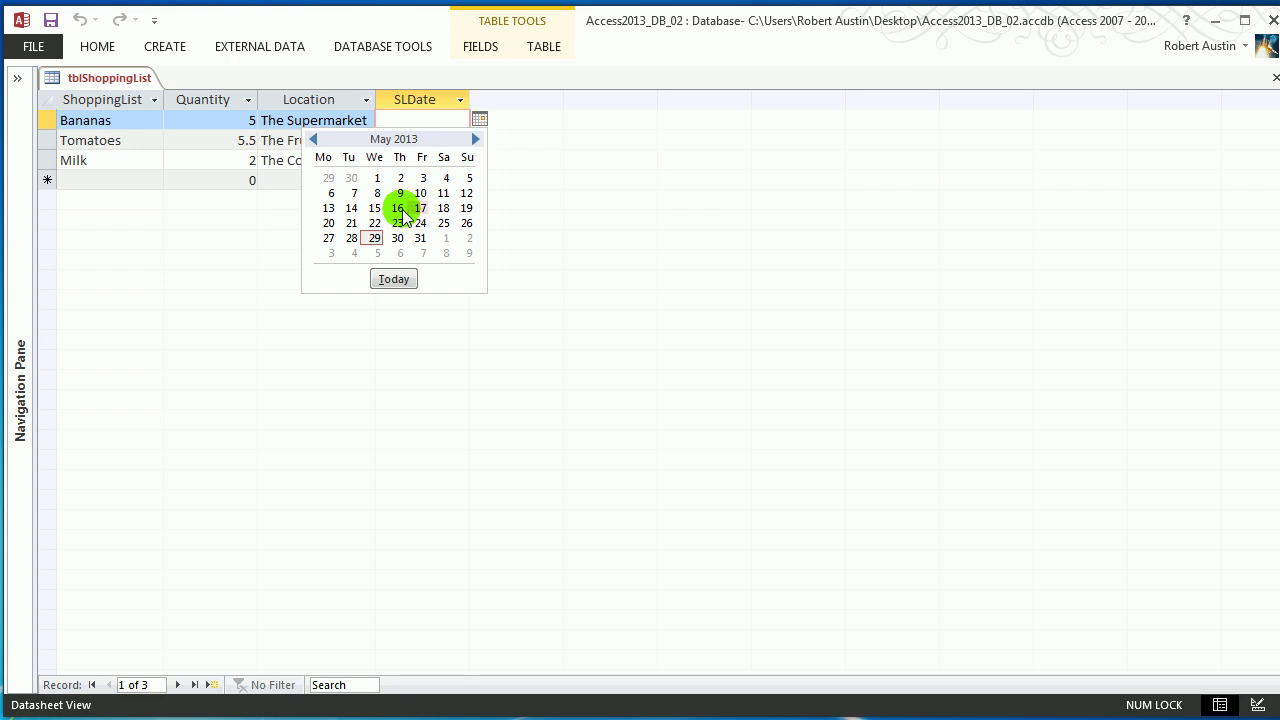
left_click(373, 238)
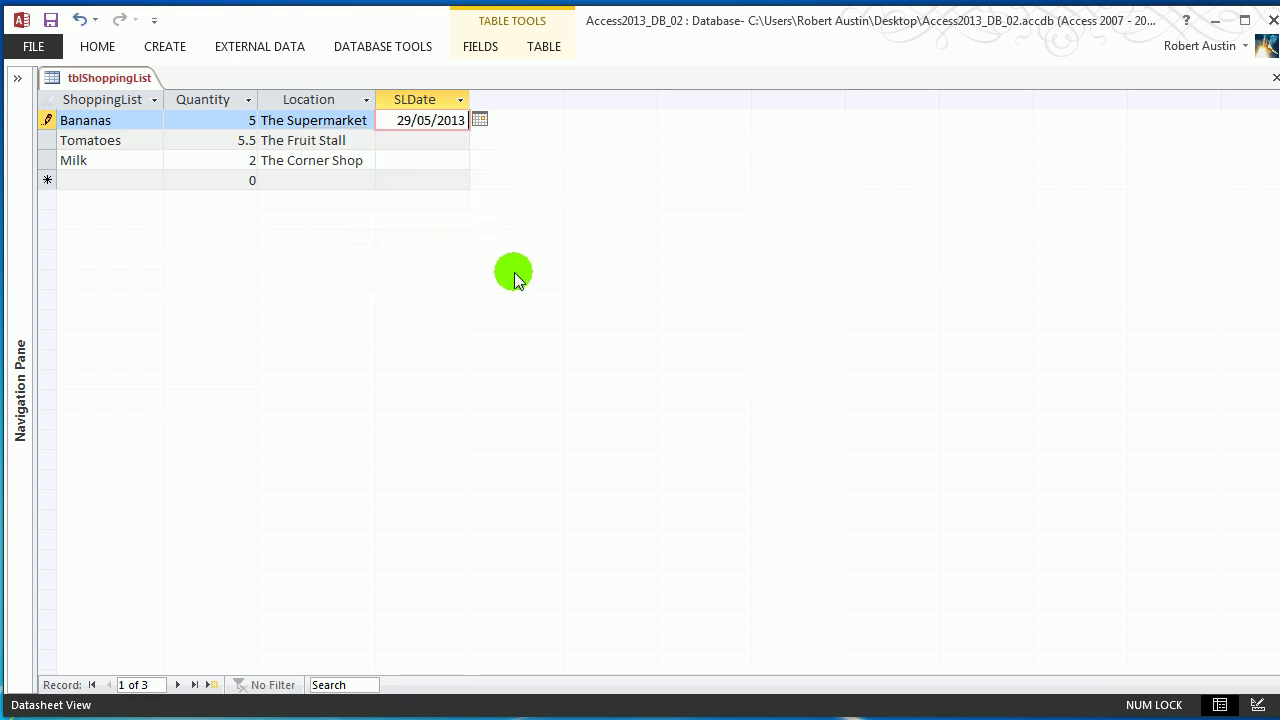
type("15:30")
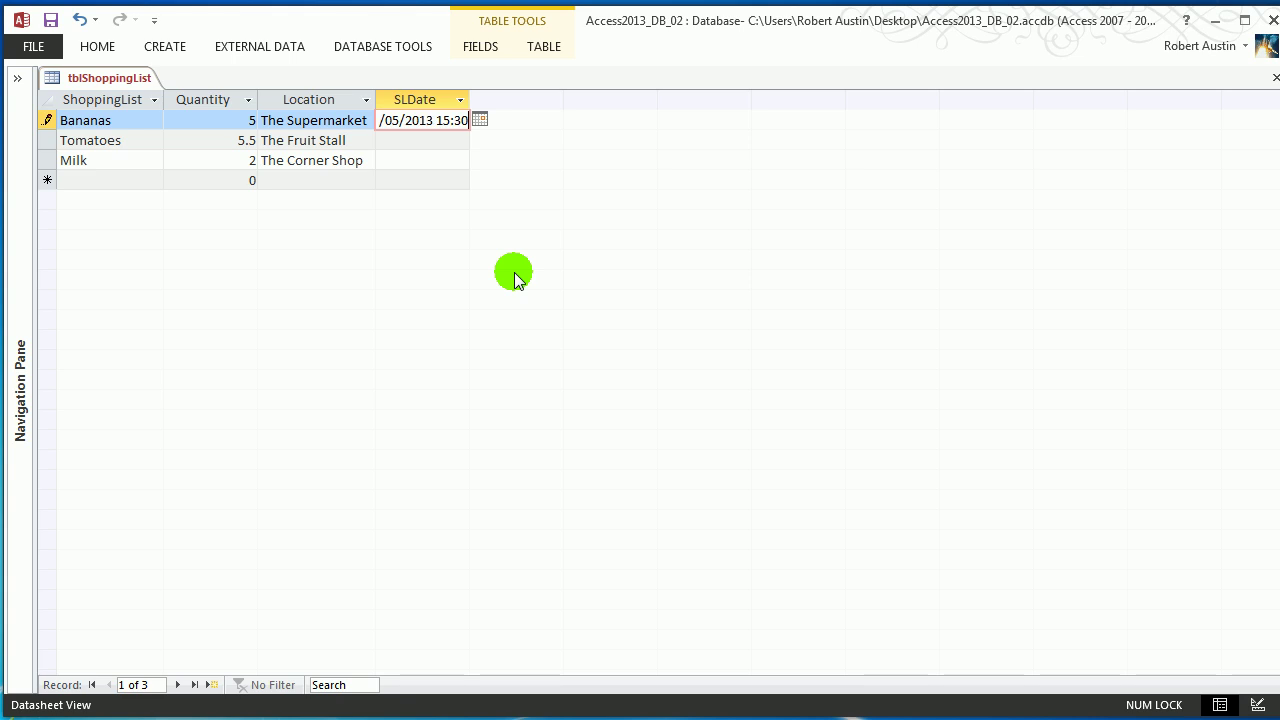
type(":00")
key("Down")
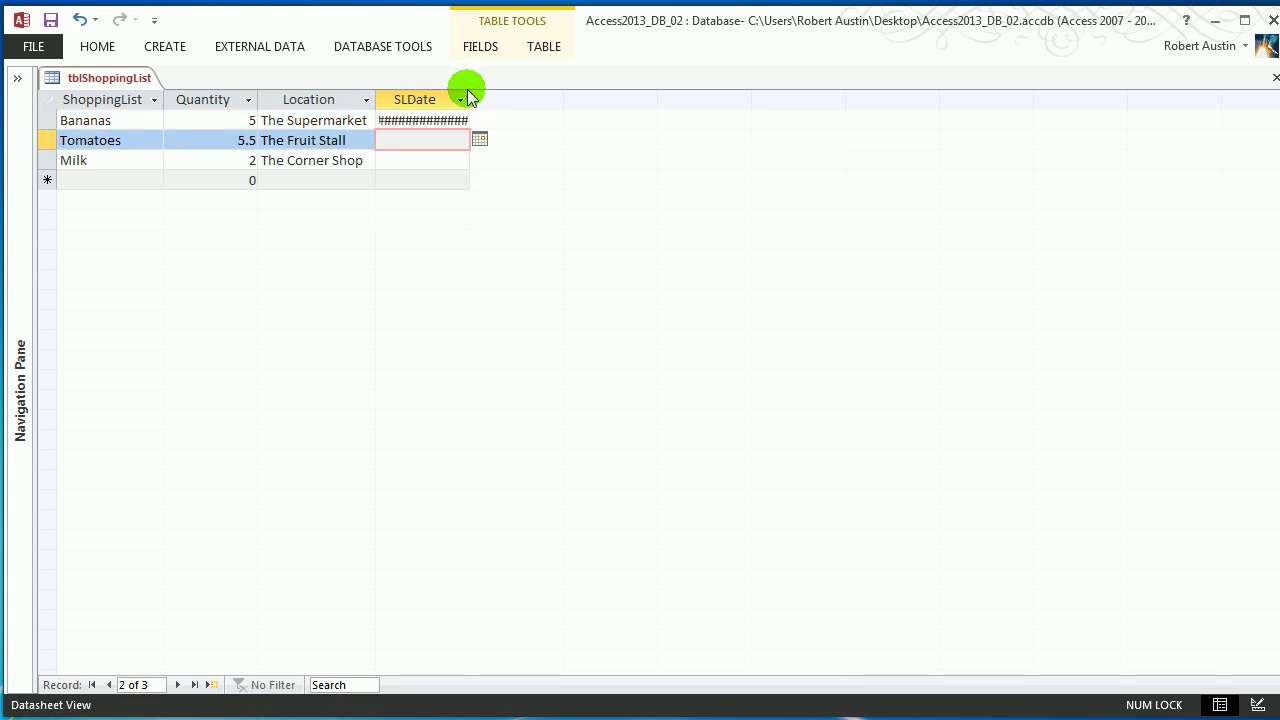
double_click(470, 100)
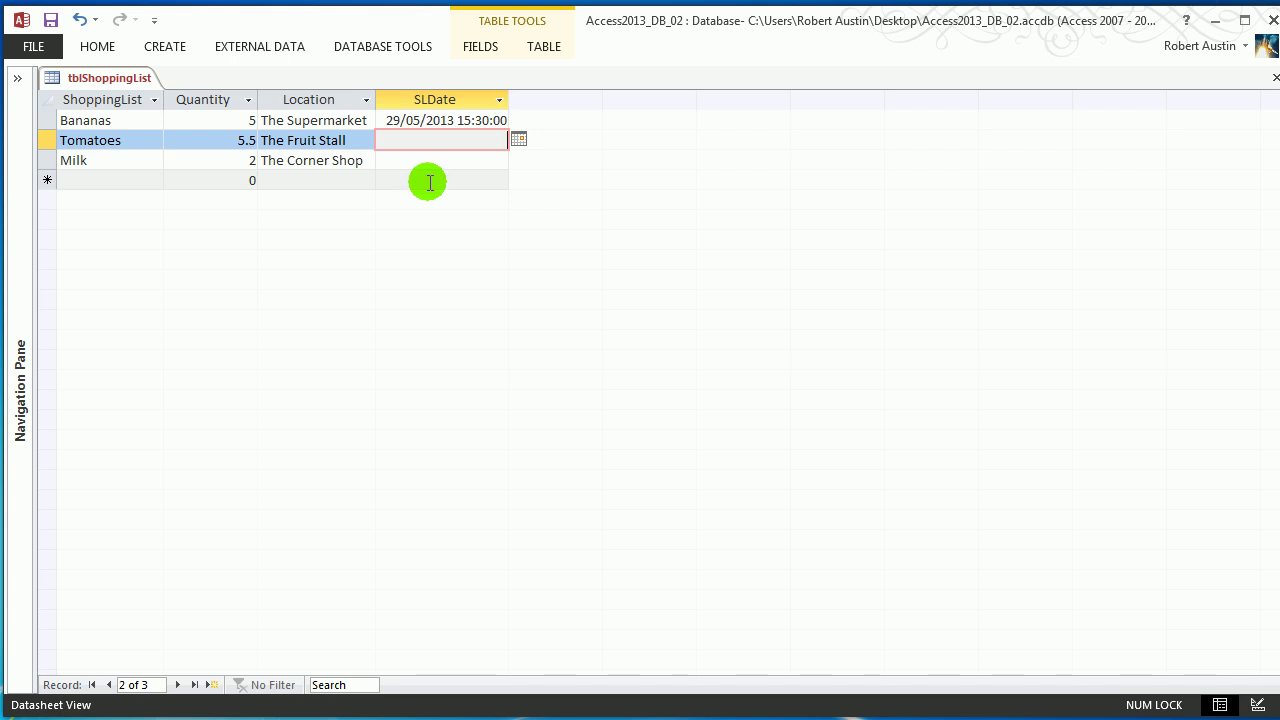
Step: Change the SLDate field's data type to Currency in Design view, then save the table while returning to Datasheet view
right_click(55, 78)
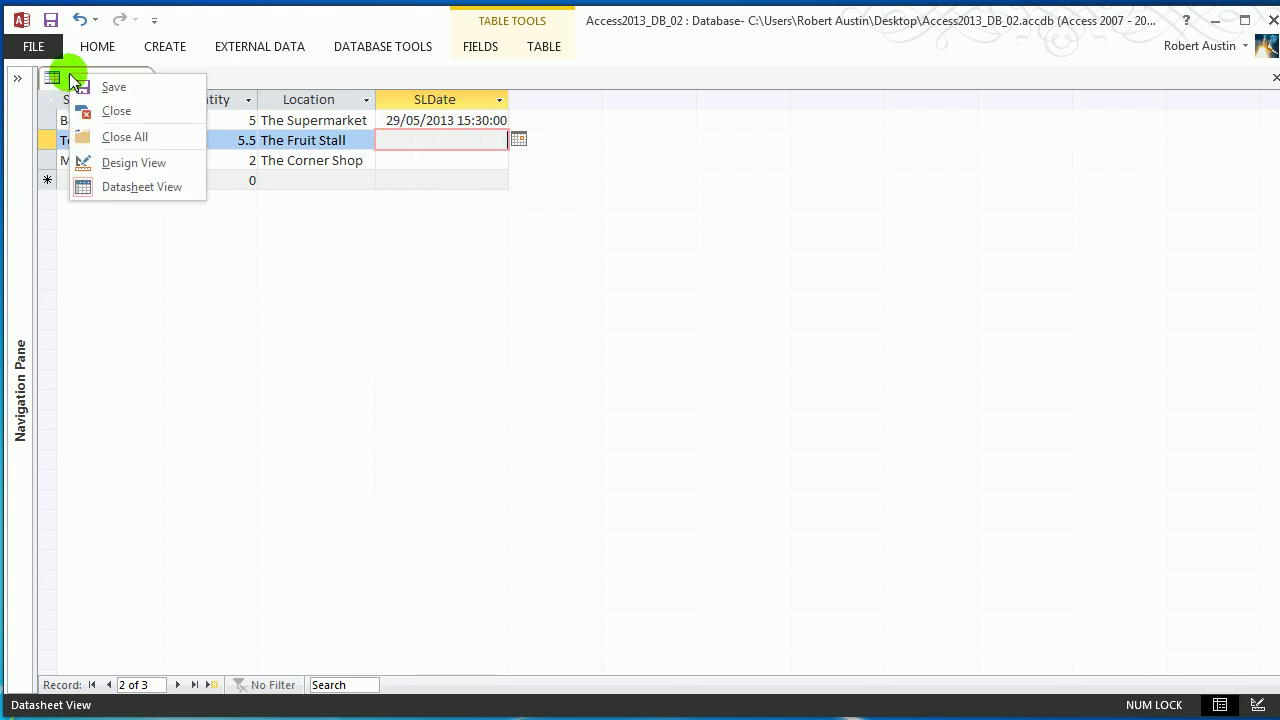
left_click(134, 163)
left_click(399, 177)
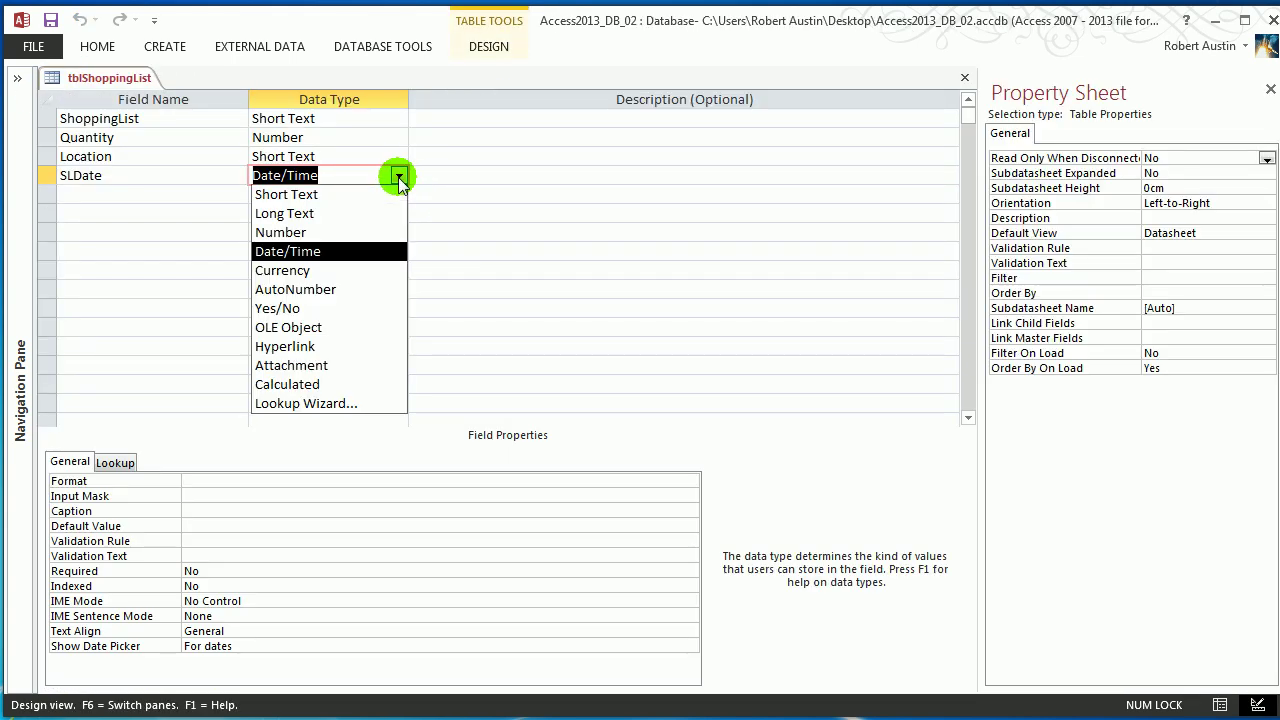
left_click(332, 270)
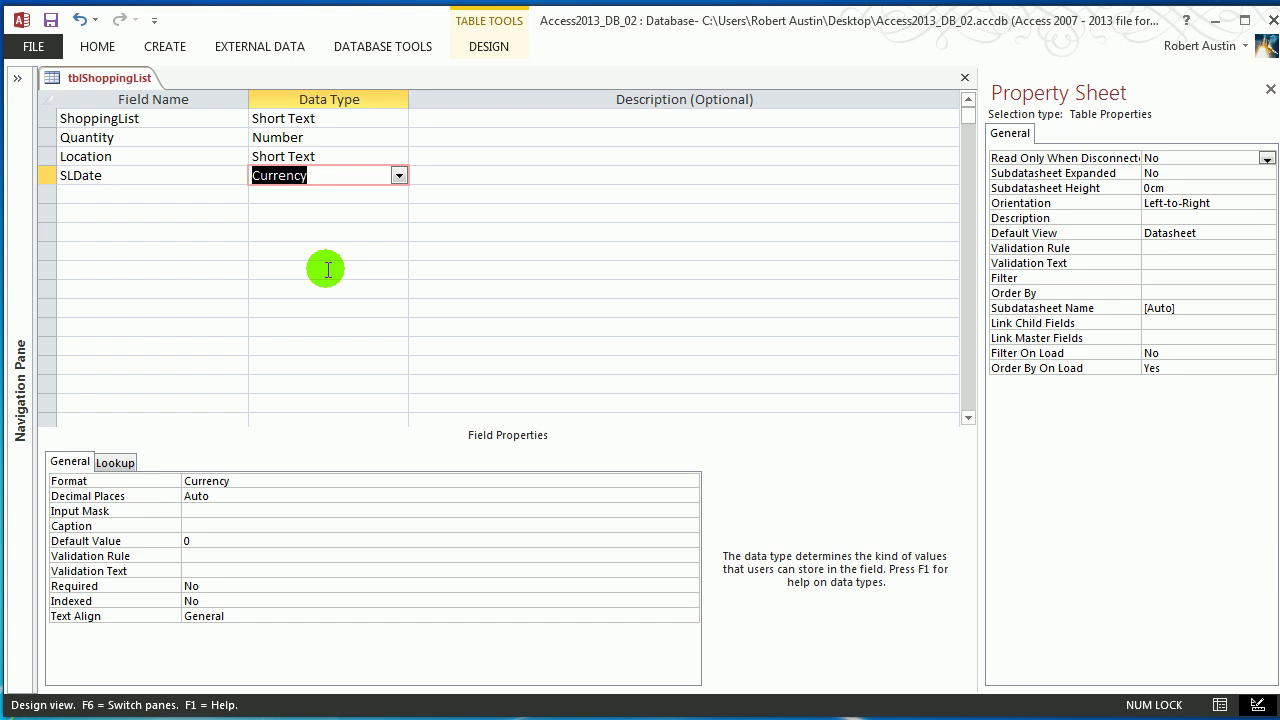
right_click(60, 78)
left_click(147, 190)
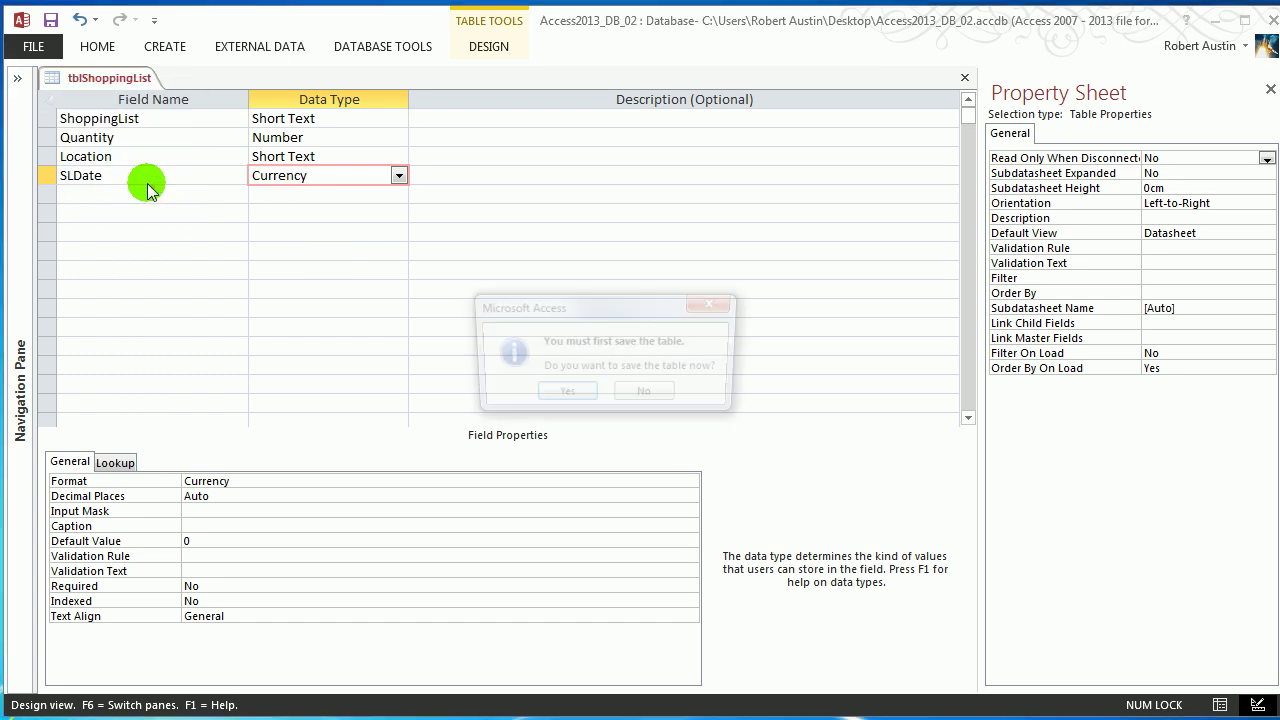
left_click(564, 389)
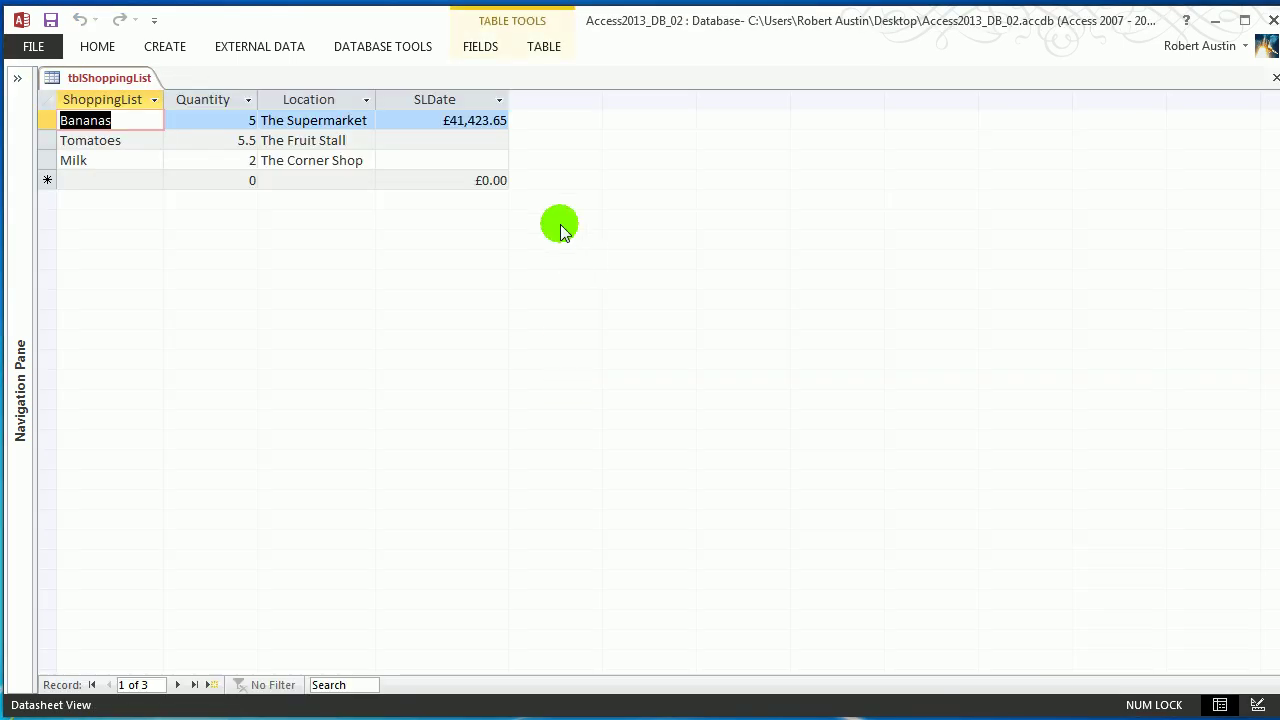
Step: Examine the full currency value stored in the Bananas record's SLDate field, including its decimals
left_click_drag(429, 120, 514, 120)
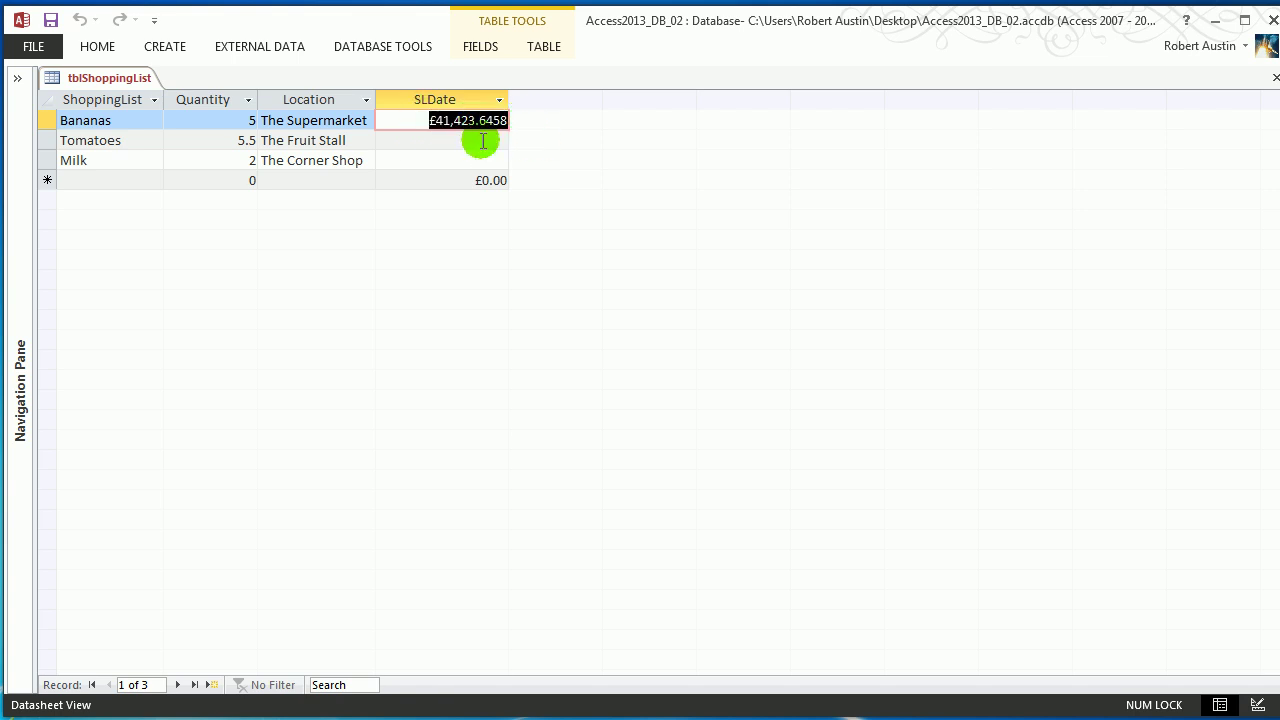
left_click(436, 120)
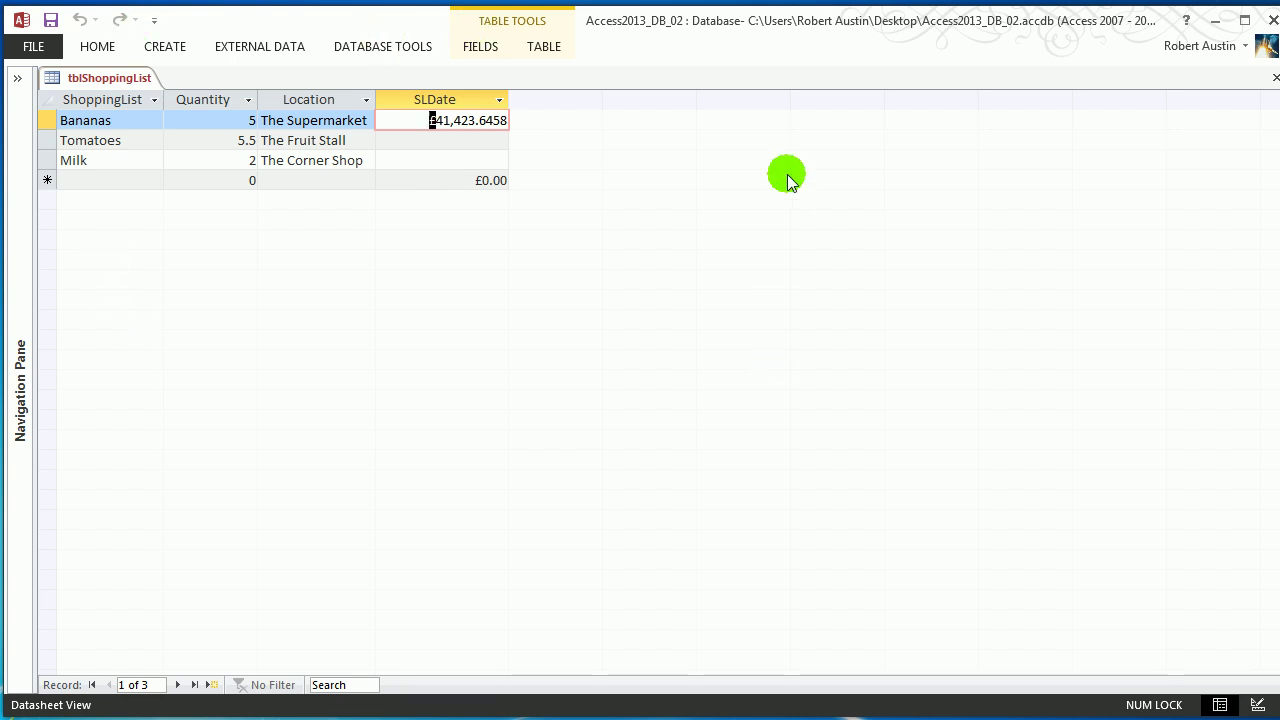
left_click(438, 121)
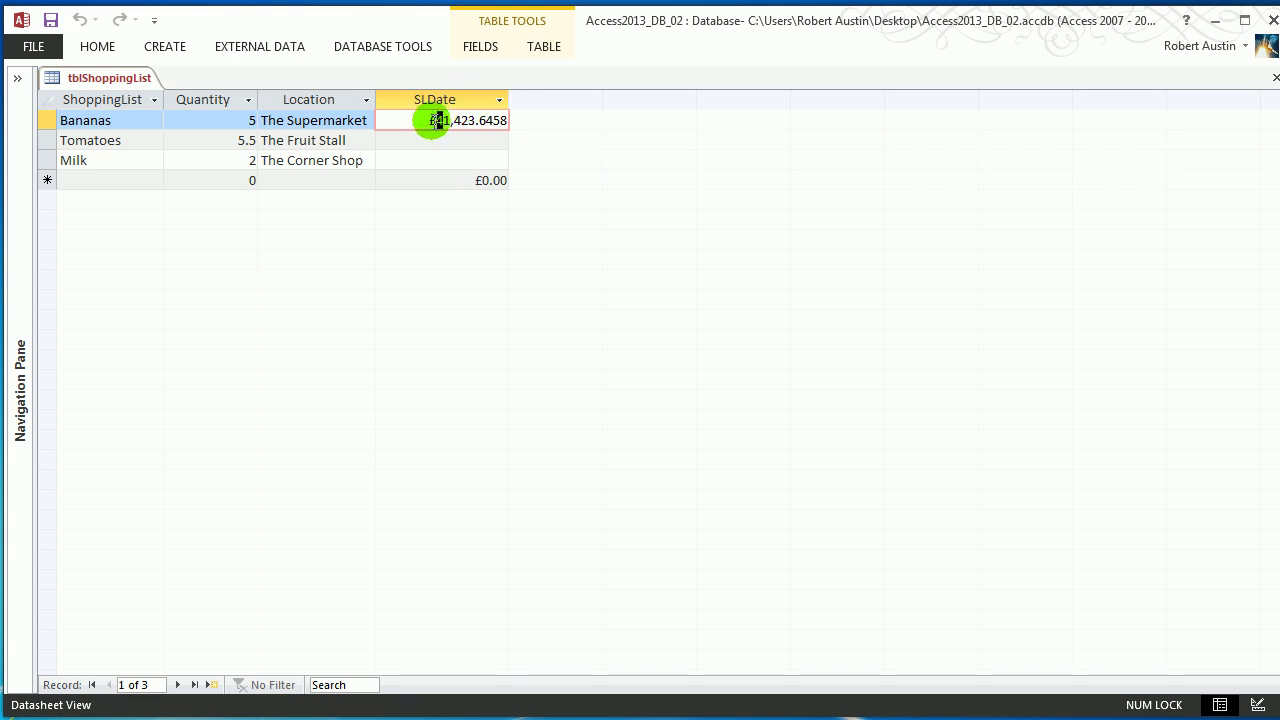
left_click(429, 121)
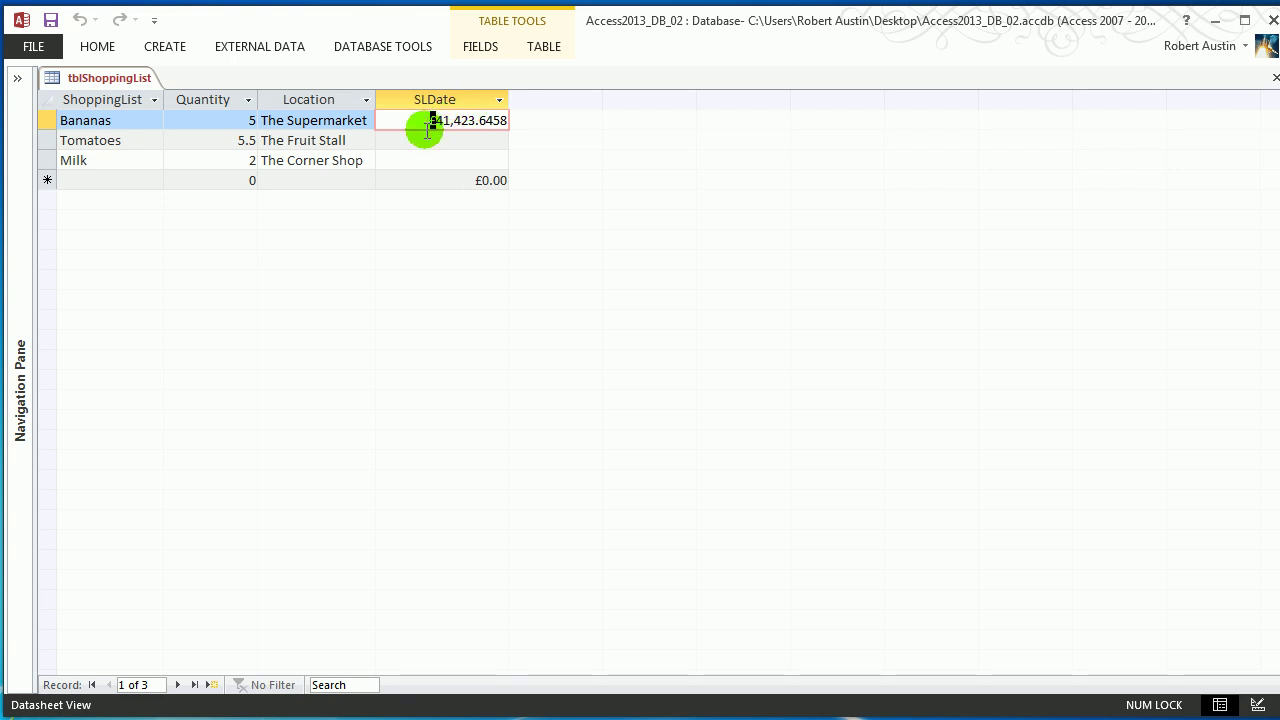
Step: Add a Bought field with the Yes/No data type below SLDate in Design view, then save the table and return to Datasheet view
right_click(104, 77)
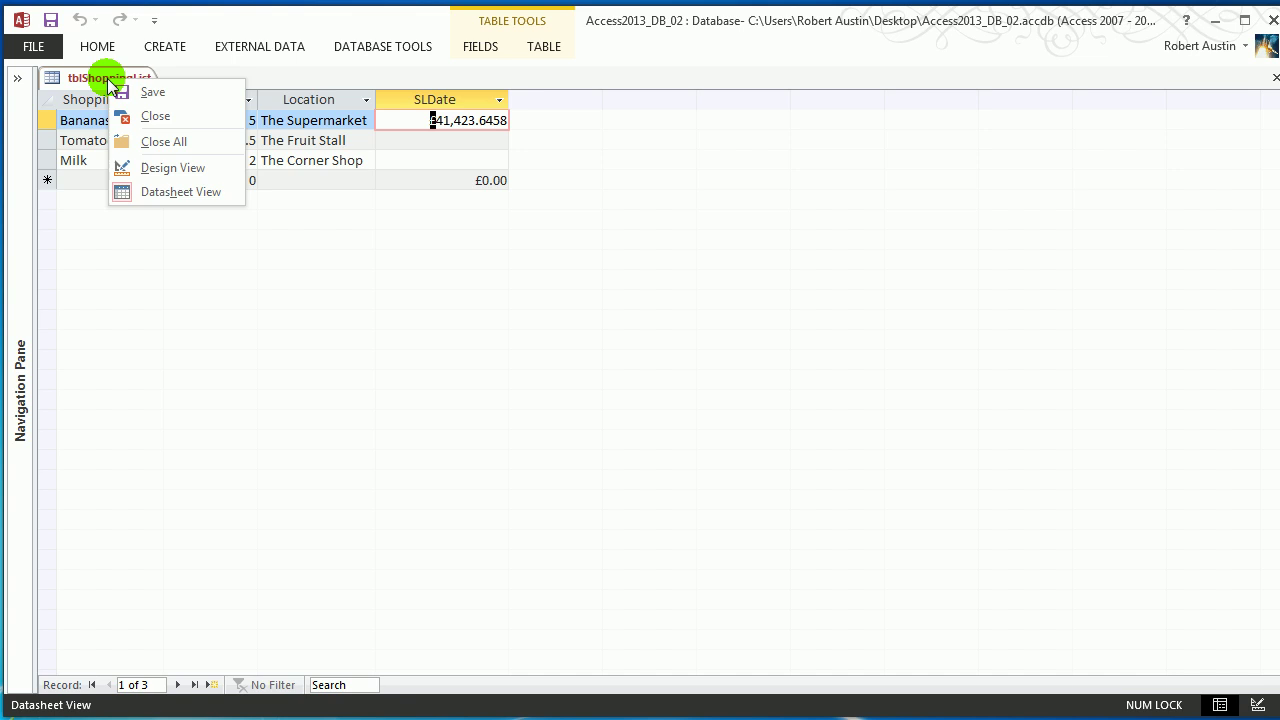
left_click(174, 168)
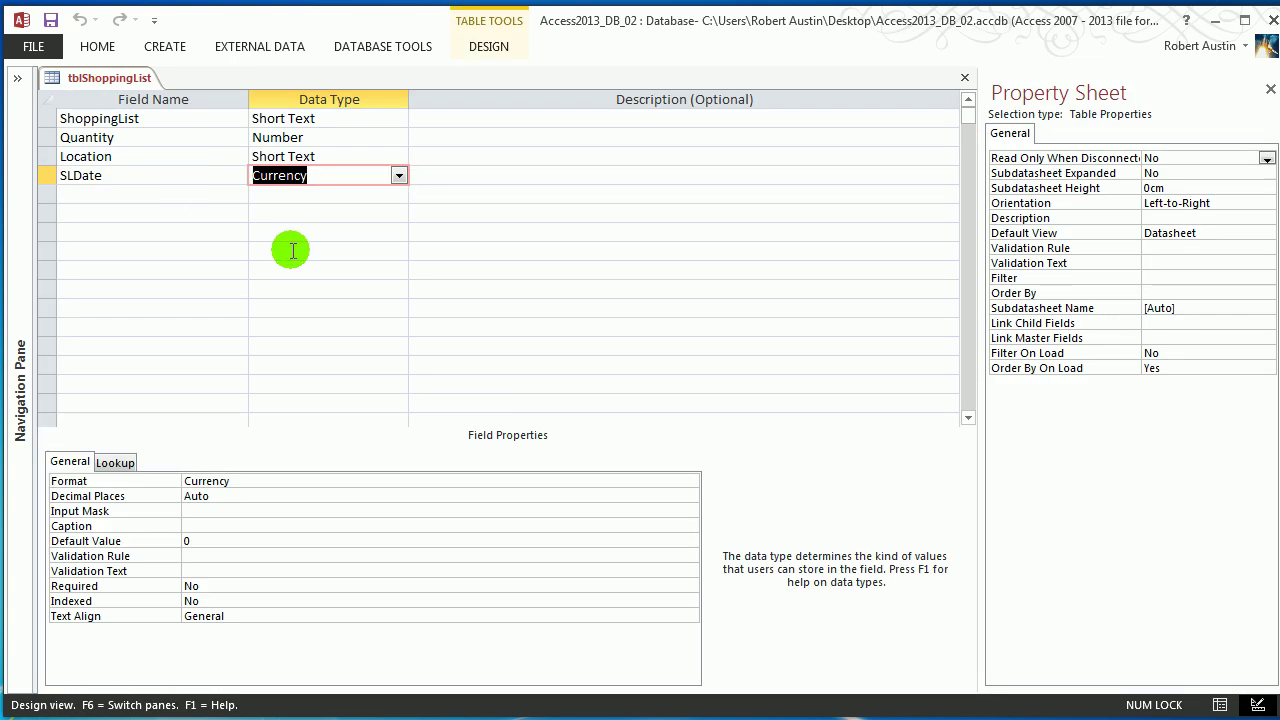
left_click(398, 176)
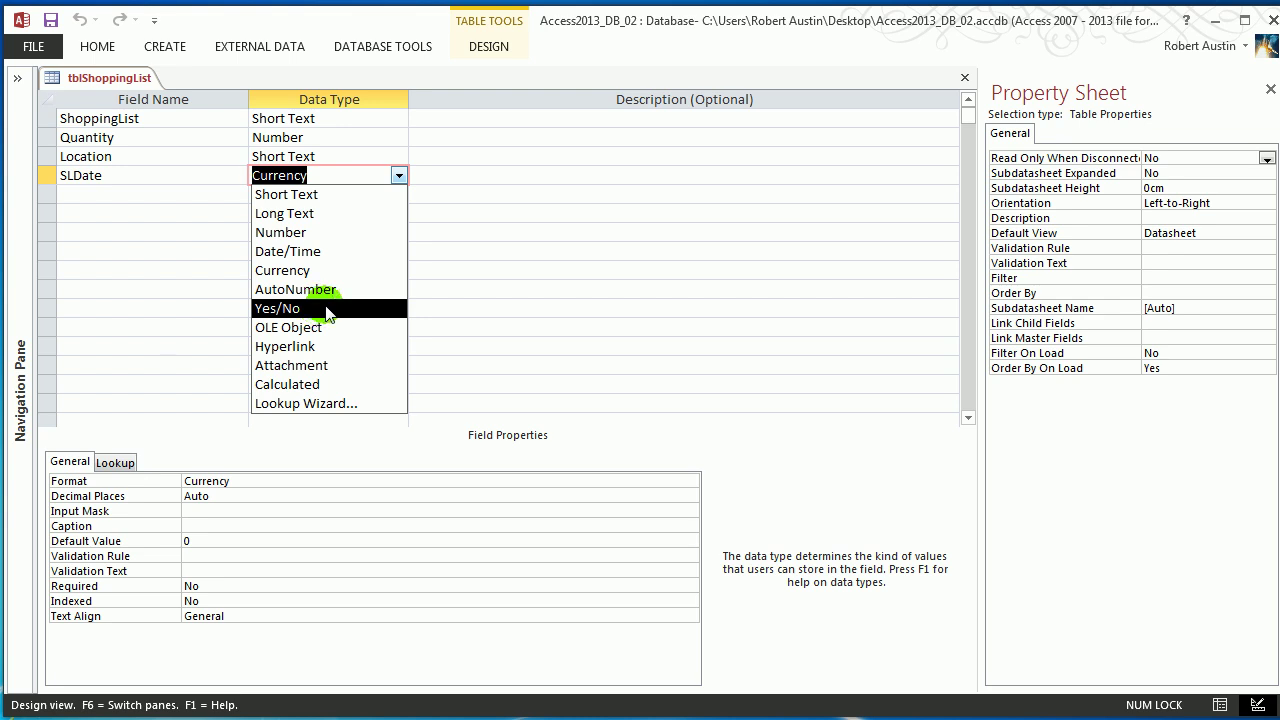
left_click(127, 196)
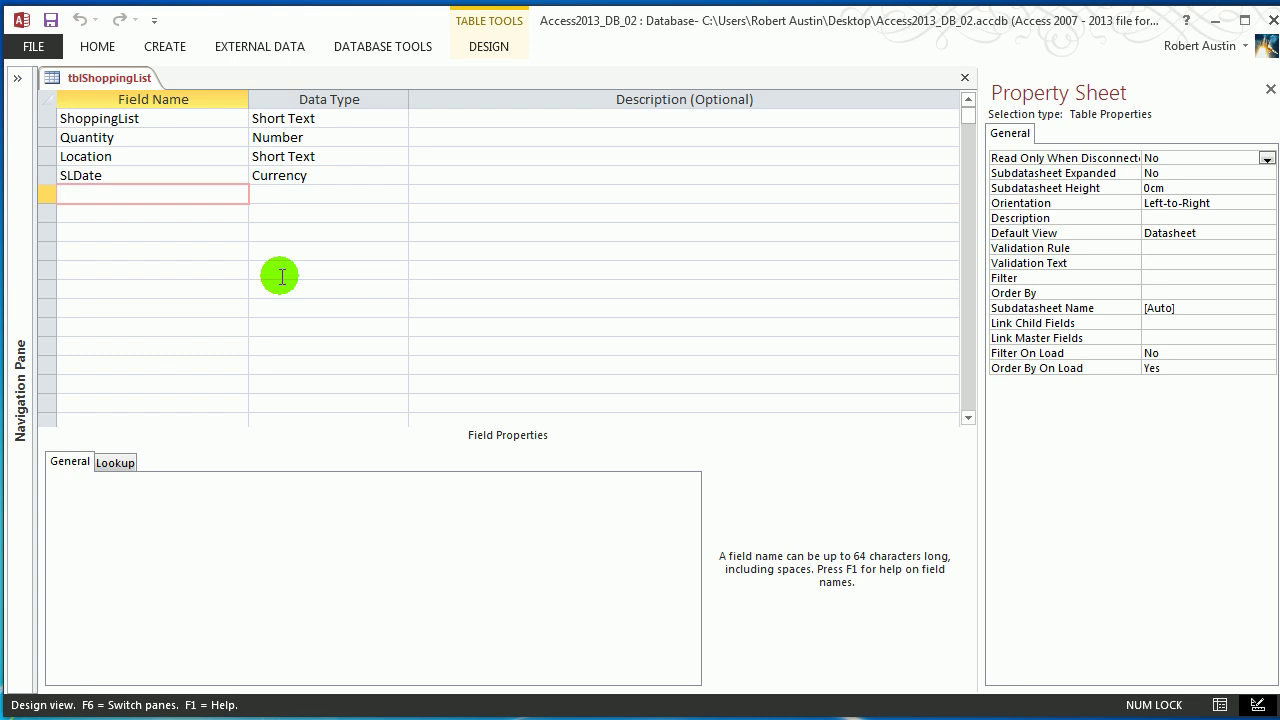
type("Bought")
key("Tab")
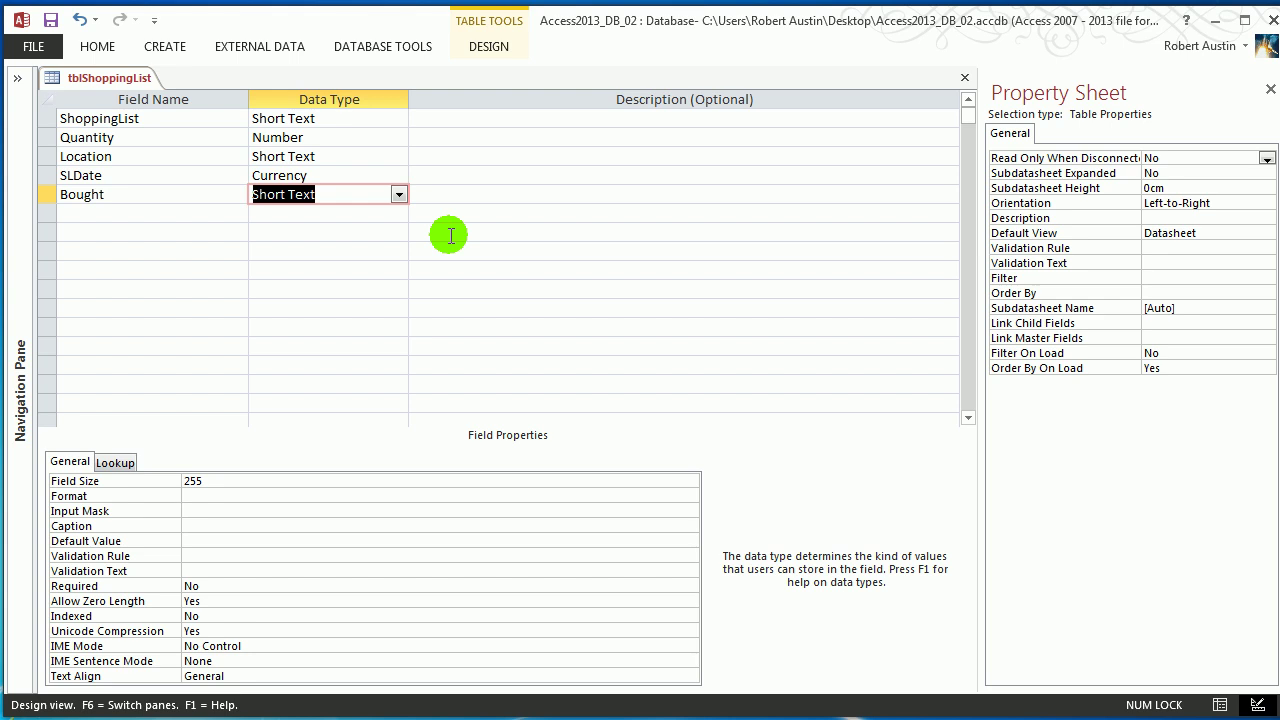
type("y")
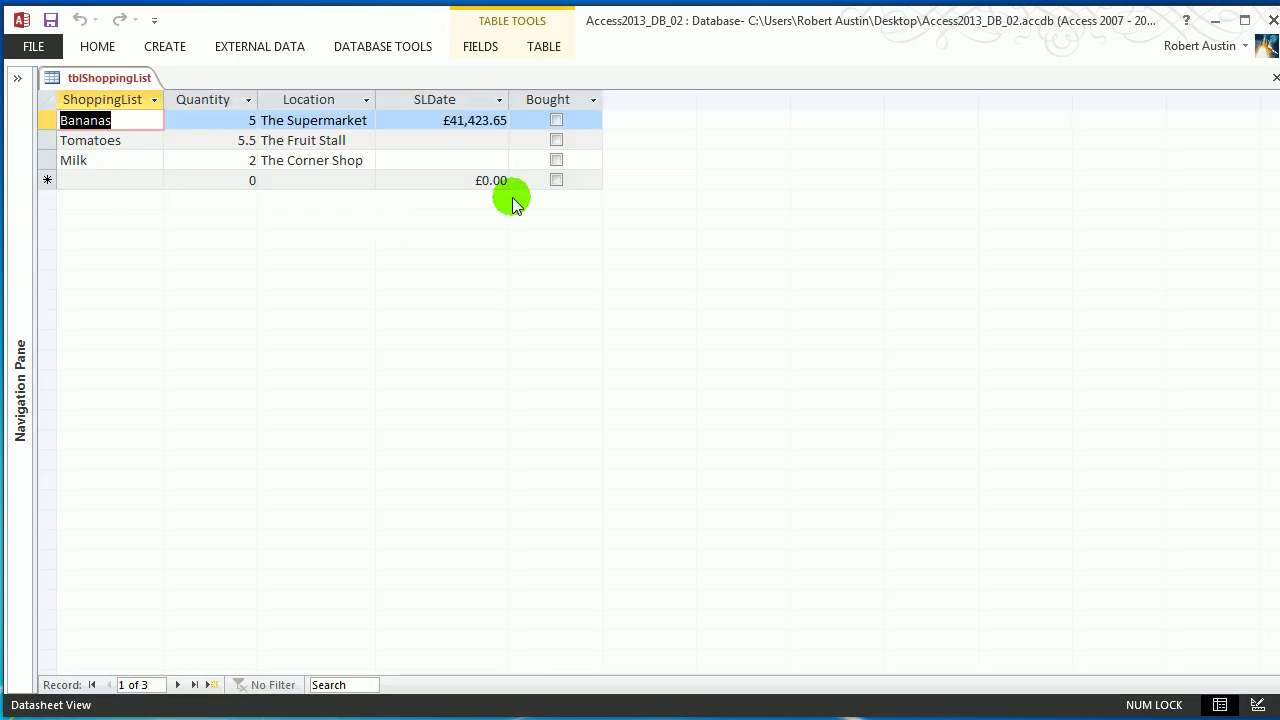
Step: Mark Bananas and Tomatoes as bought, then reopen the table in Design view
left_click(556, 121)
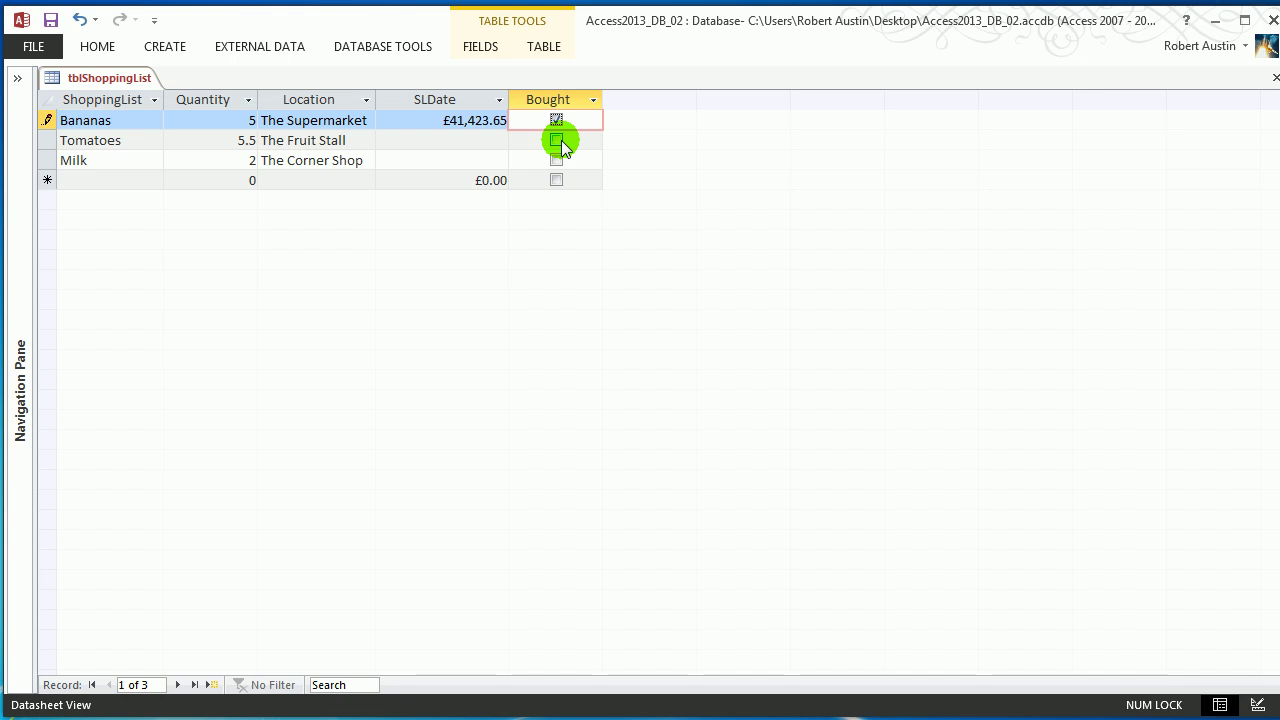
left_click(556, 140)
right_click(104, 77)
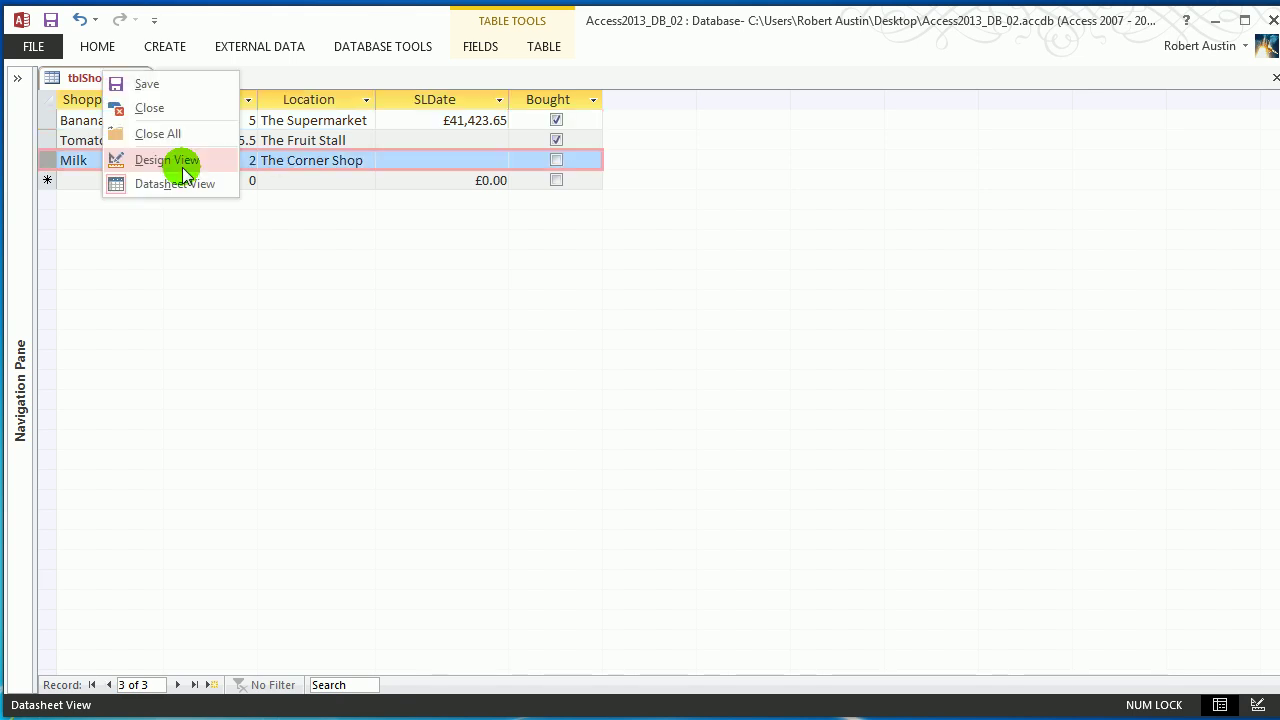
left_click(168, 160)
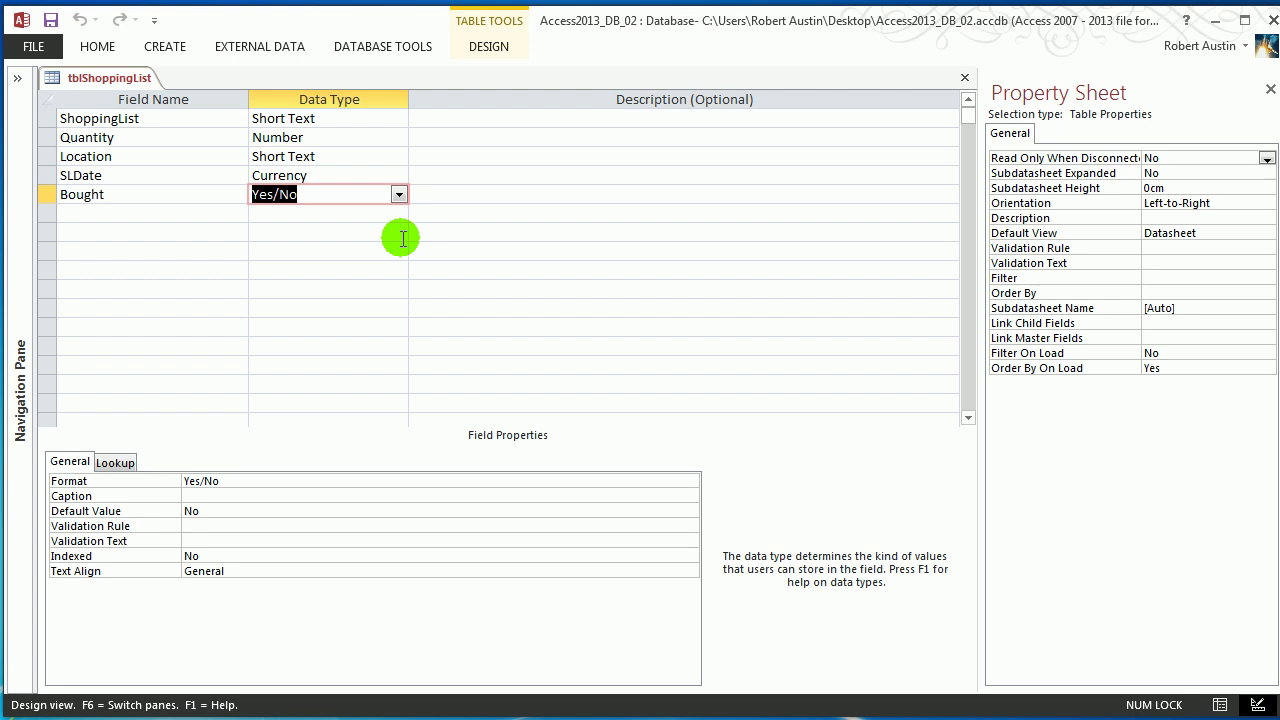
Step: Start a lookup field below Bought that gets its values from the existing table tblGuests
left_click(398, 213)
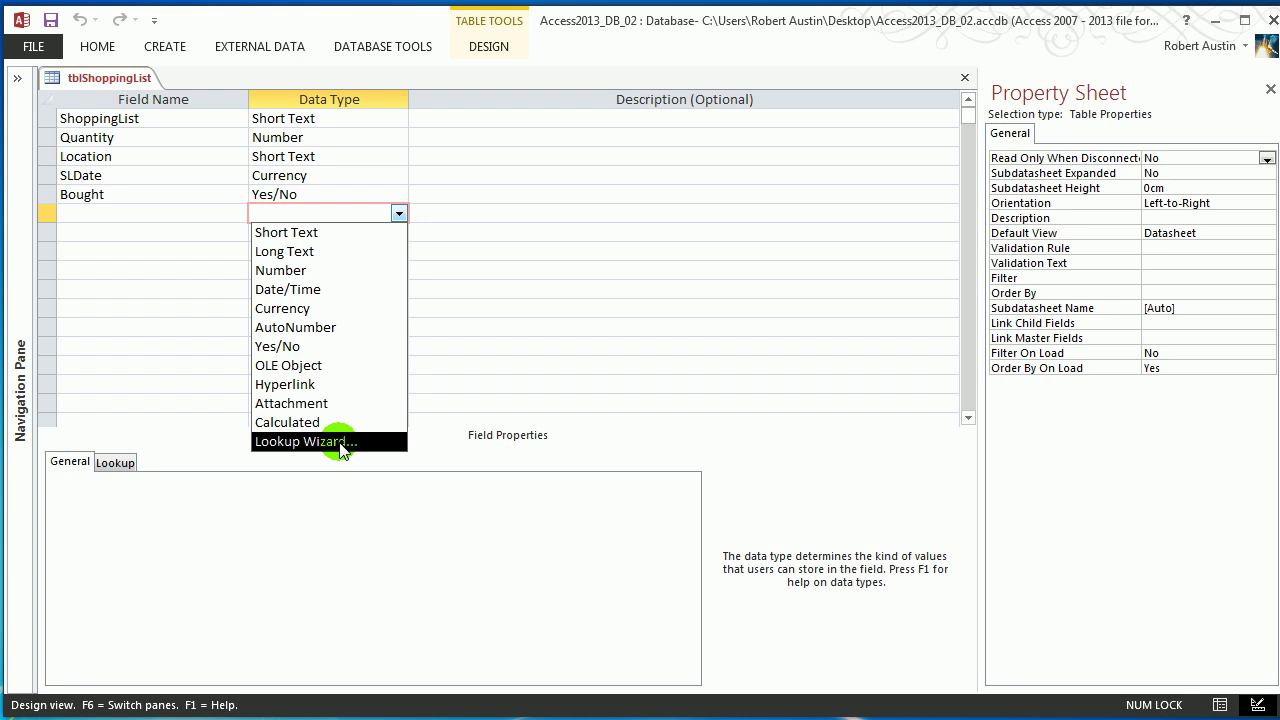
left_click(340, 442)
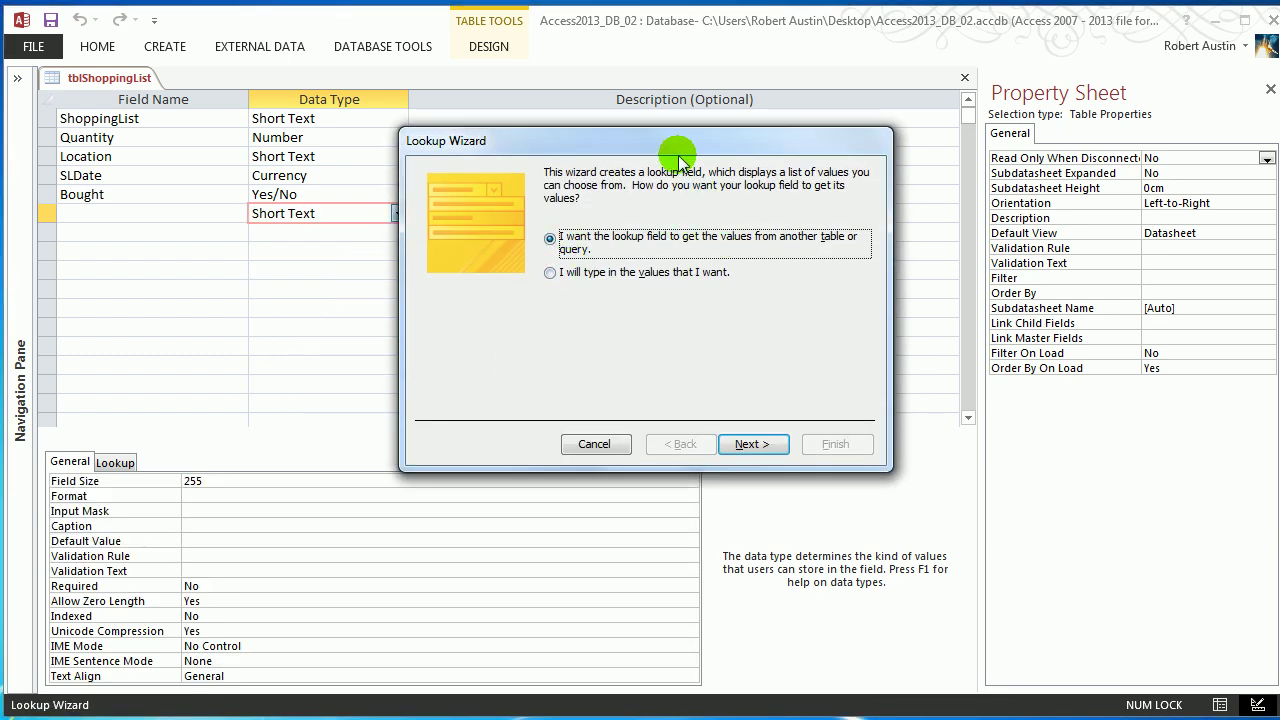
left_click_drag(674, 148, 474, 82)
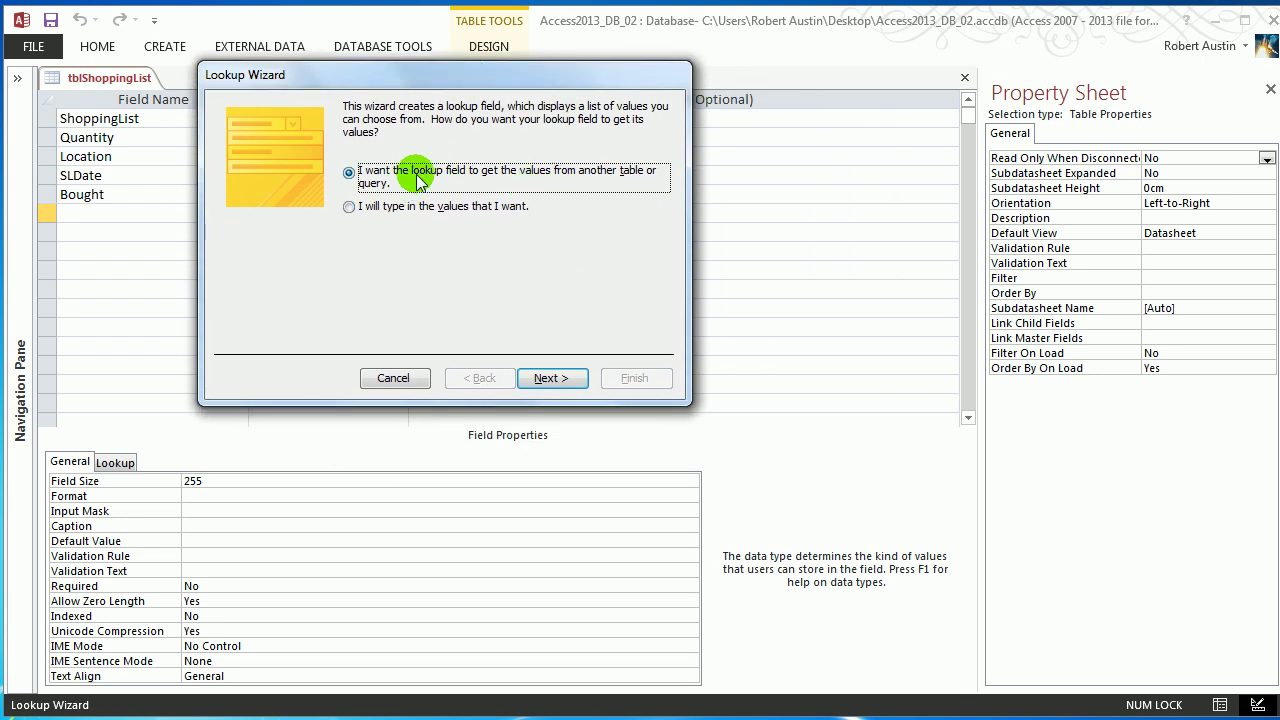
left_click(553, 380)
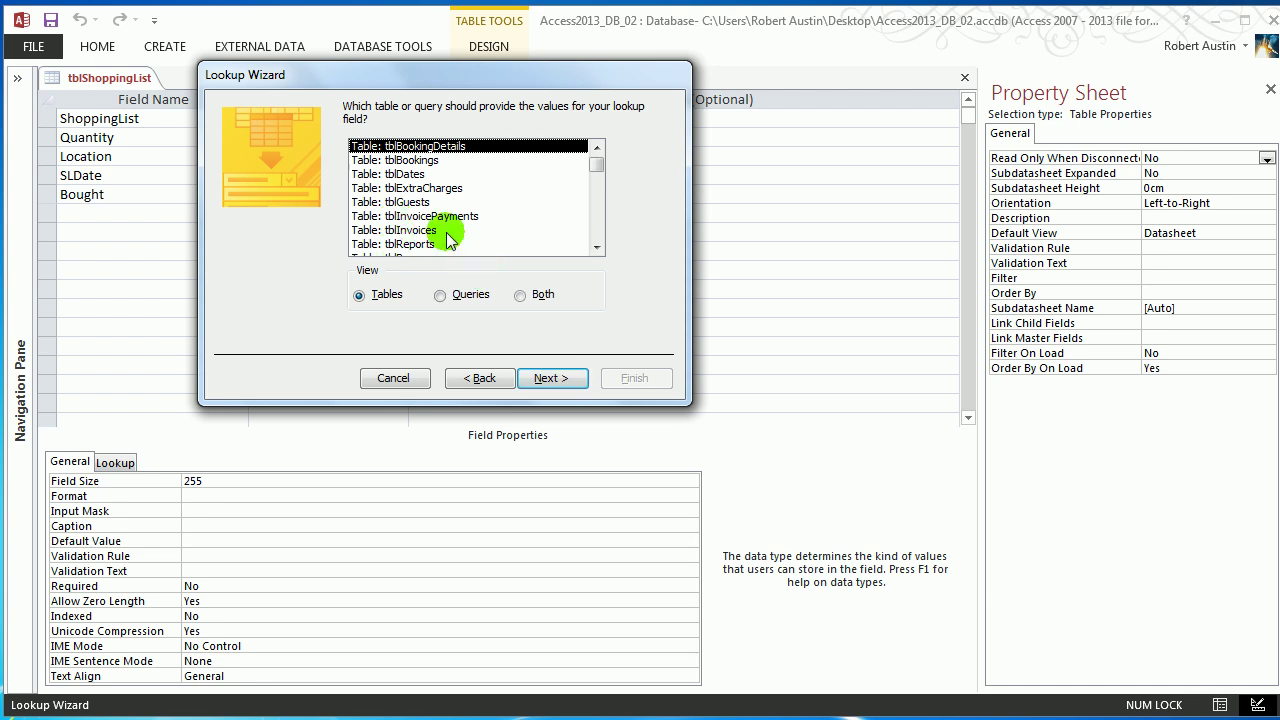
left_click(396, 162)
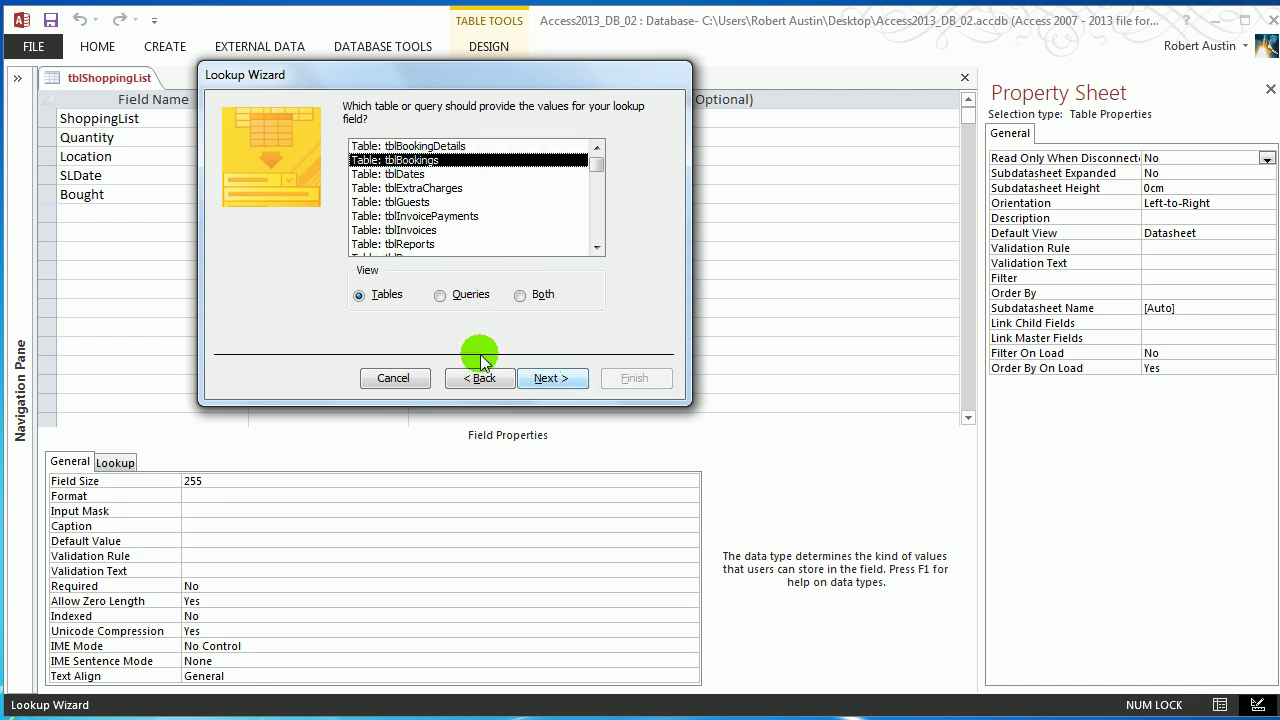
left_click(410, 202)
left_click(553, 378)
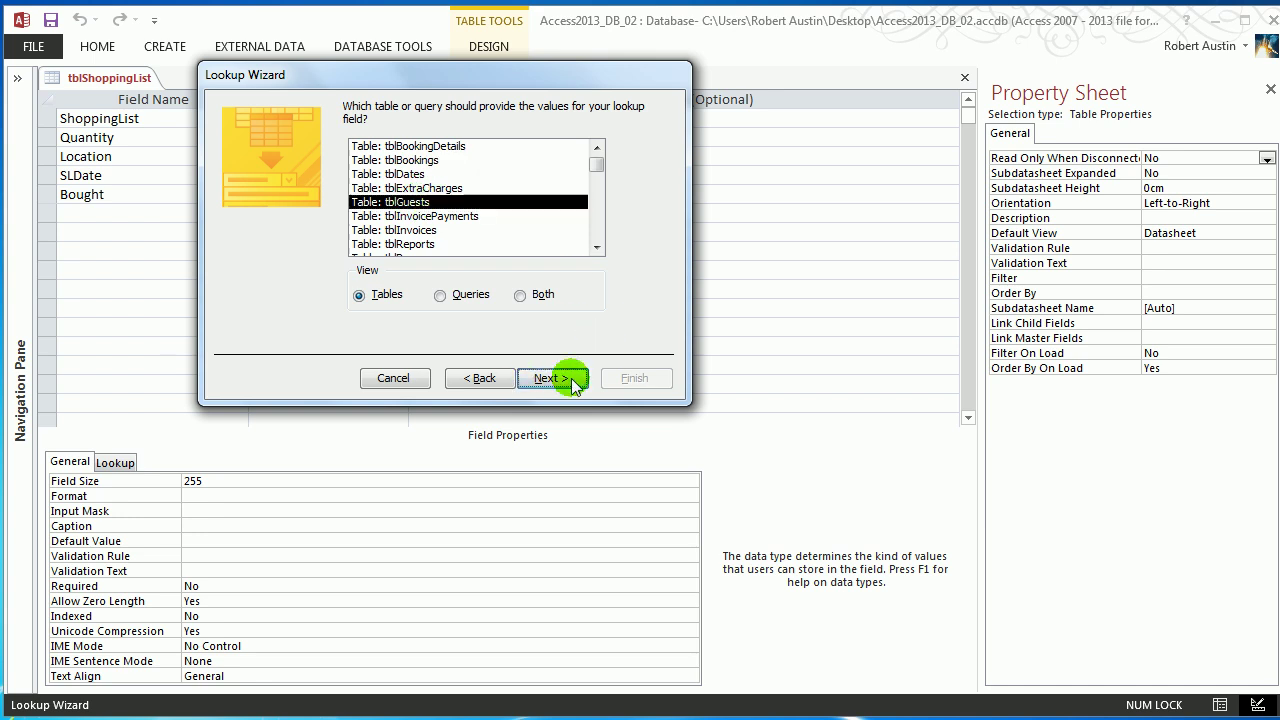
Step: Include the GuestID, FirstName and LastName fields of tblGuests in the lookup field
left_click(411, 248)
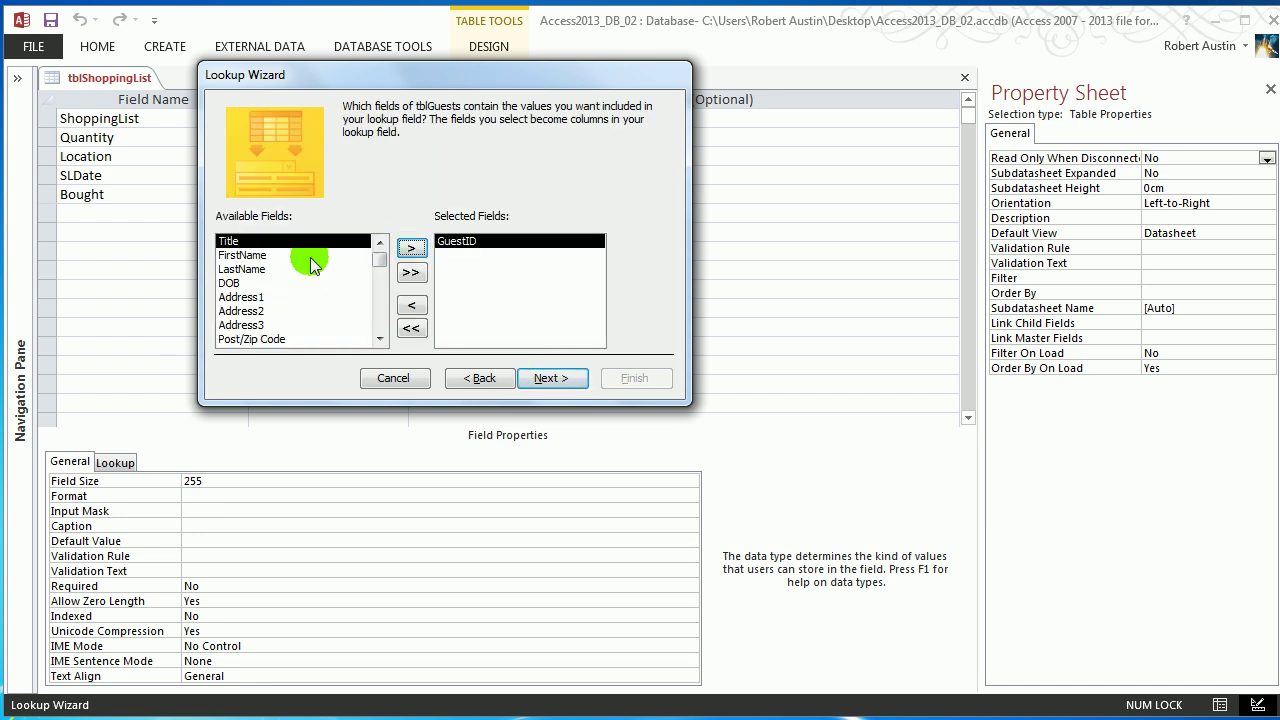
left_click(310, 256)
left_click(410, 248)
left_click(410, 248)
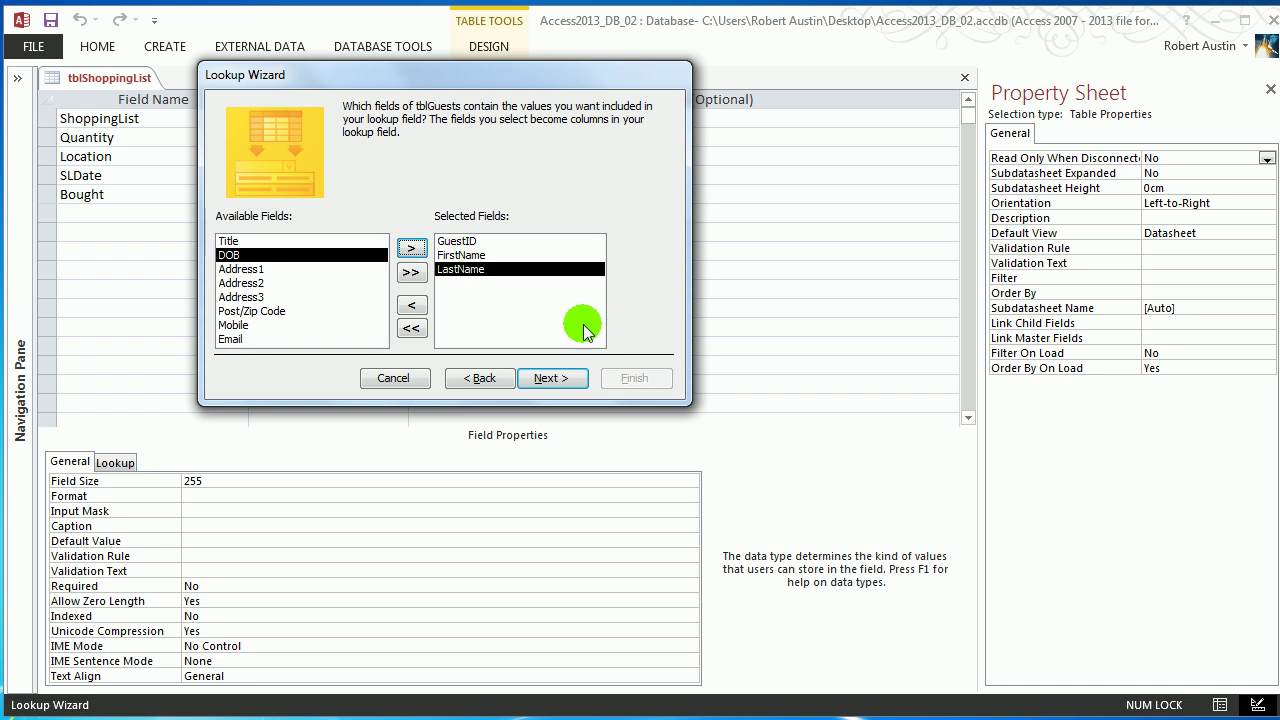
left_click(570, 378)
Step: Sort the lookup by LastName in ascending order and finish the wizard, saving the table
left_click(380, 172)
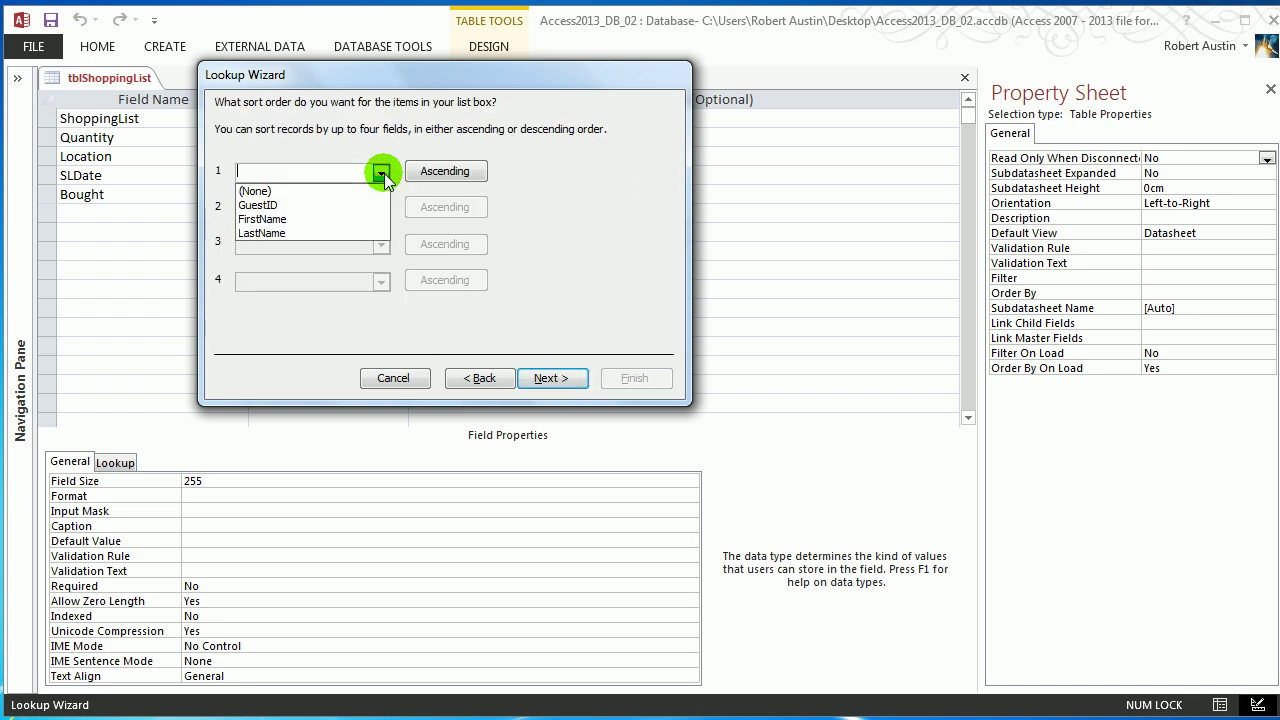
left_click(355, 233)
left_click(552, 378)
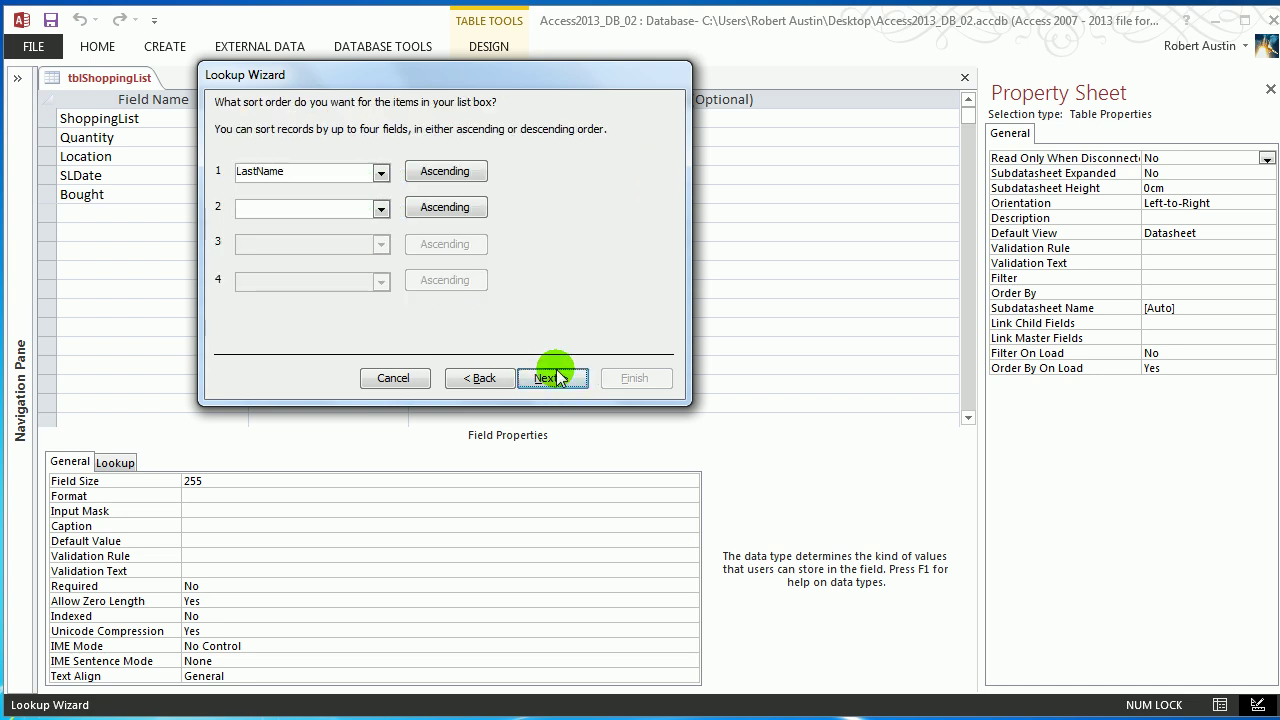
left_click(635, 379)
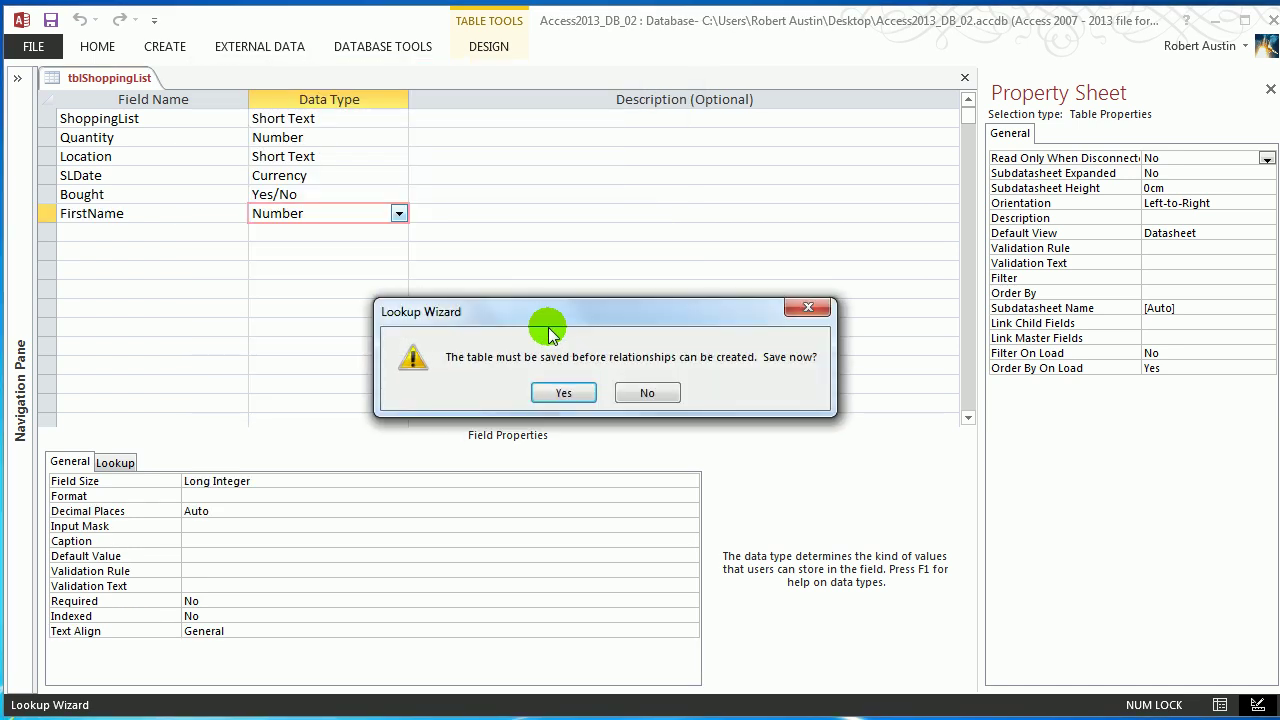
left_click(564, 391)
Step: Switch tblShoppingList to Datasheet view and show the guest choices for the Bananas record's FirstName field
right_click(90, 78)
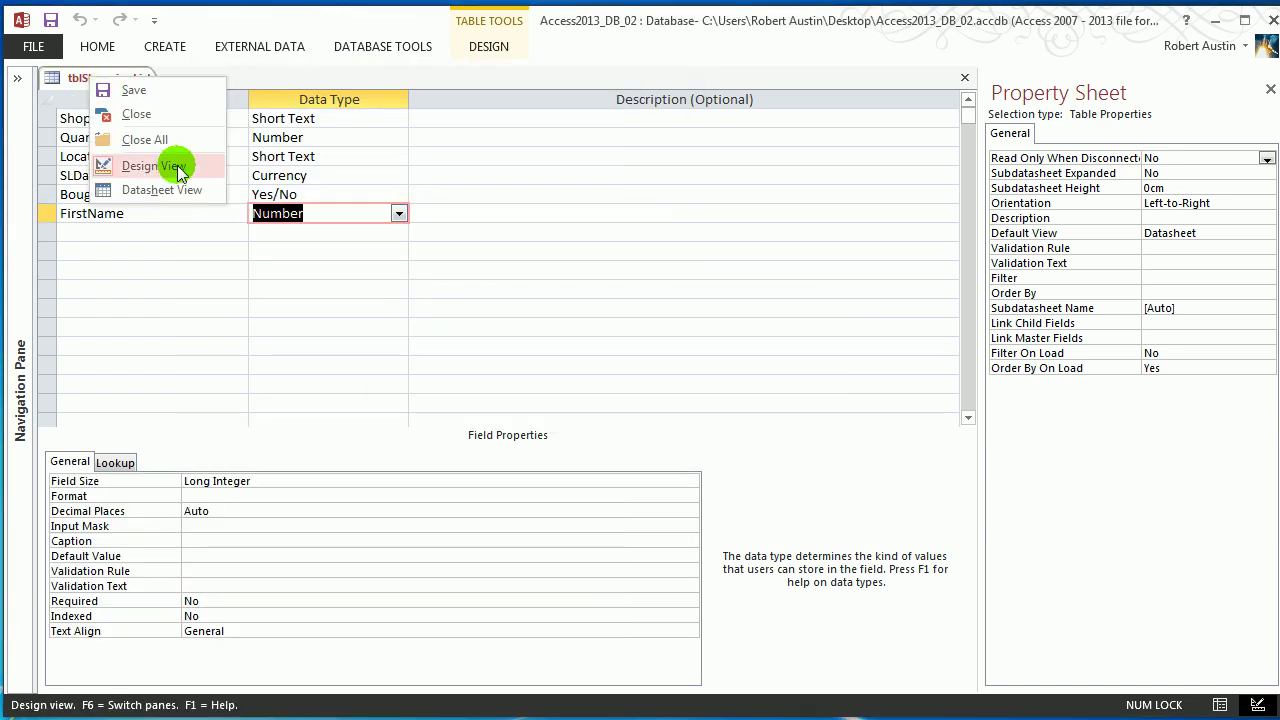
left_click(176, 193)
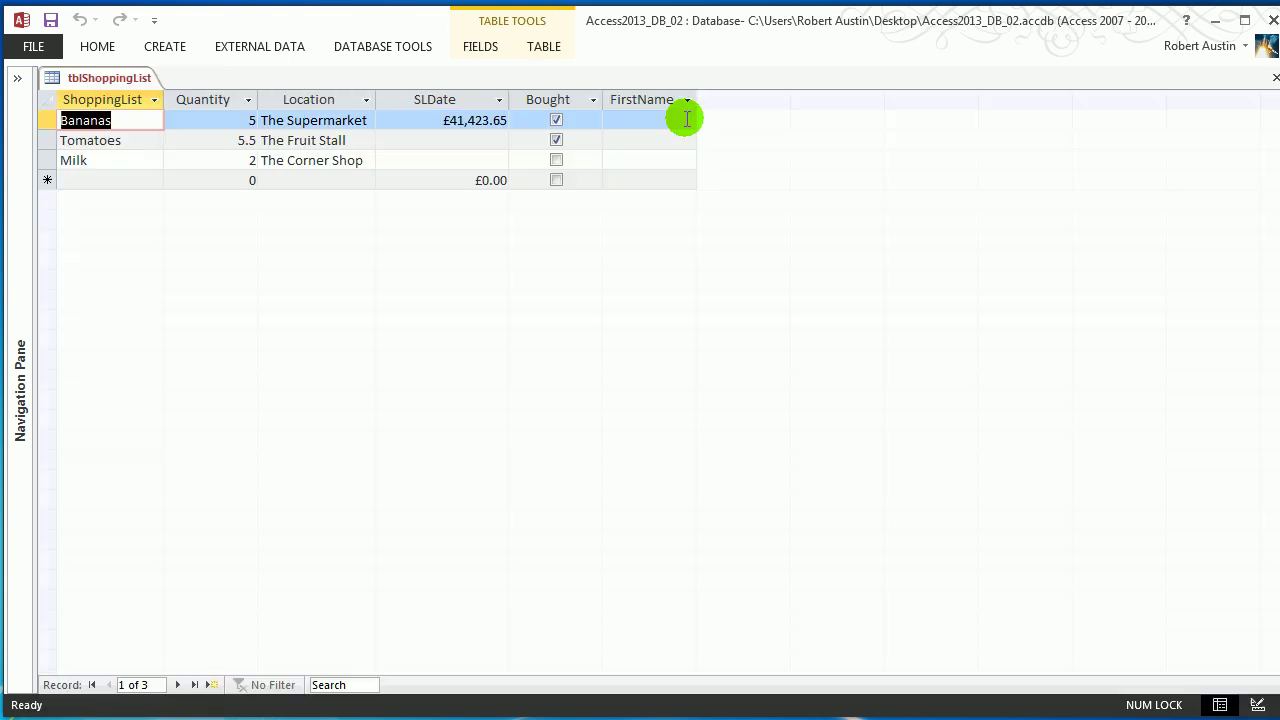
left_click(686, 121)
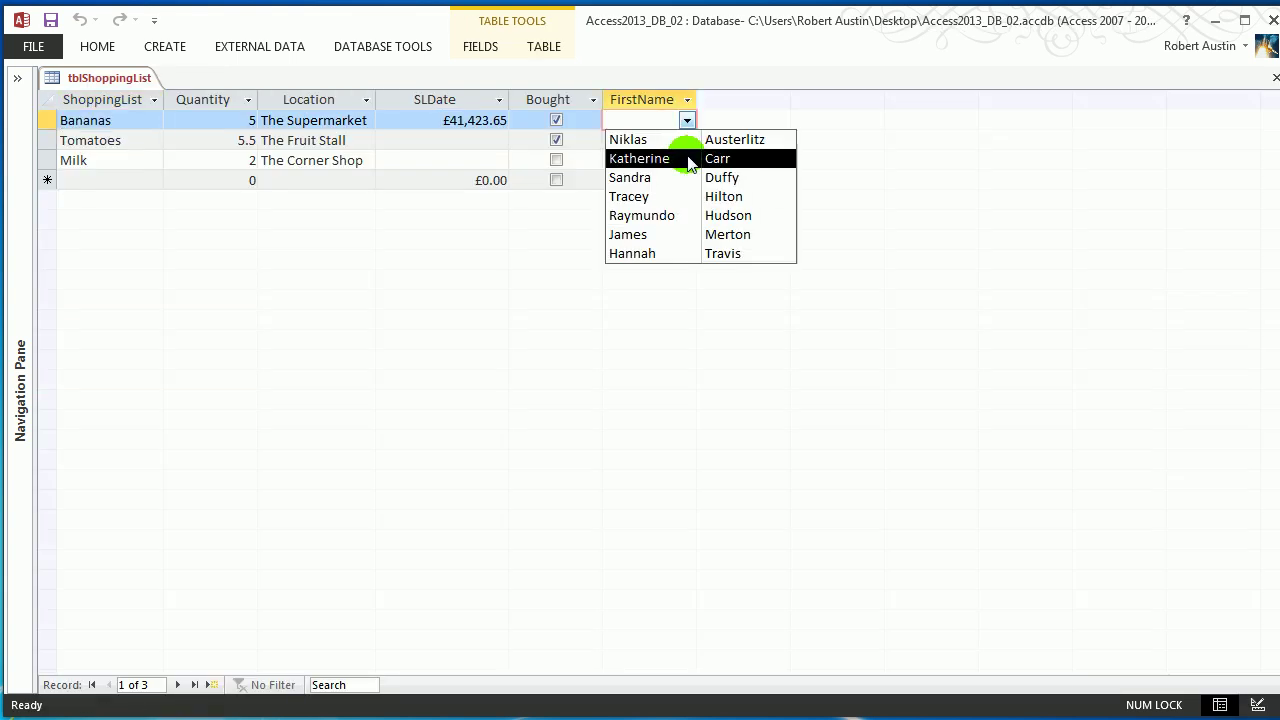
Step: Open tblGuests briefly and close it, and bring up the Bananas record's FirstName choices in tblShoppingList again
left_click(17, 78)
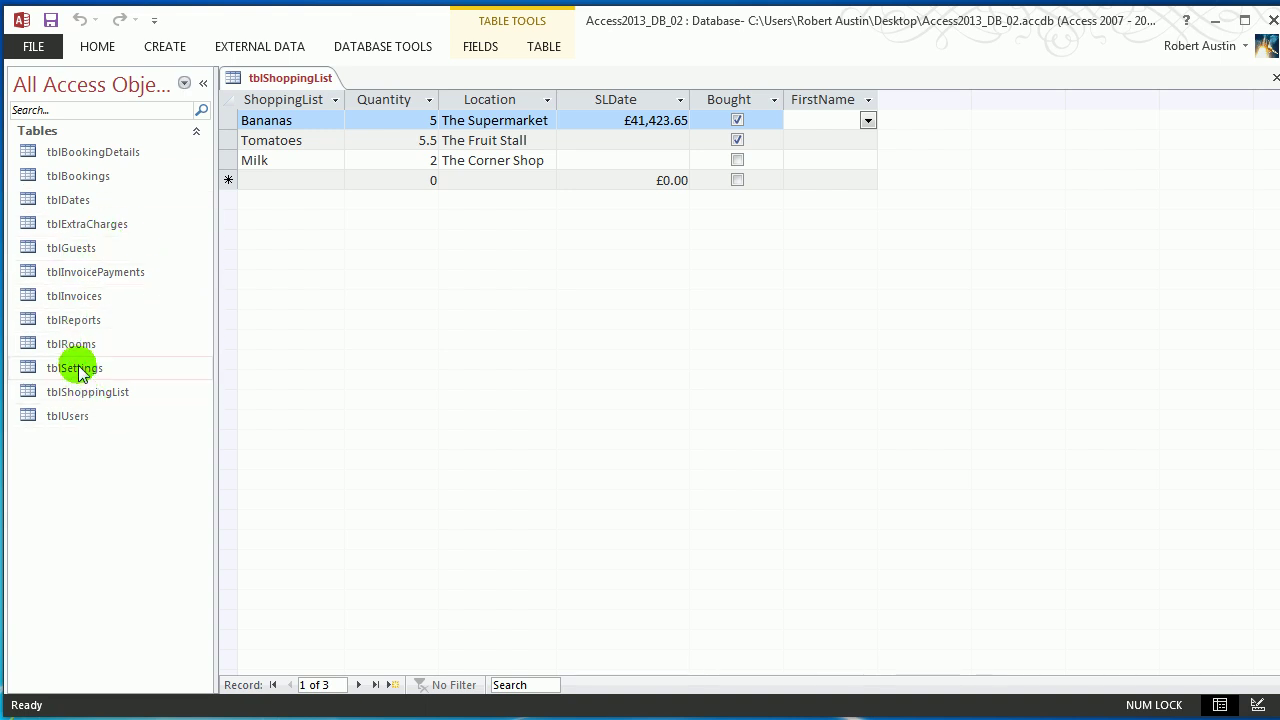
left_click(82, 254)
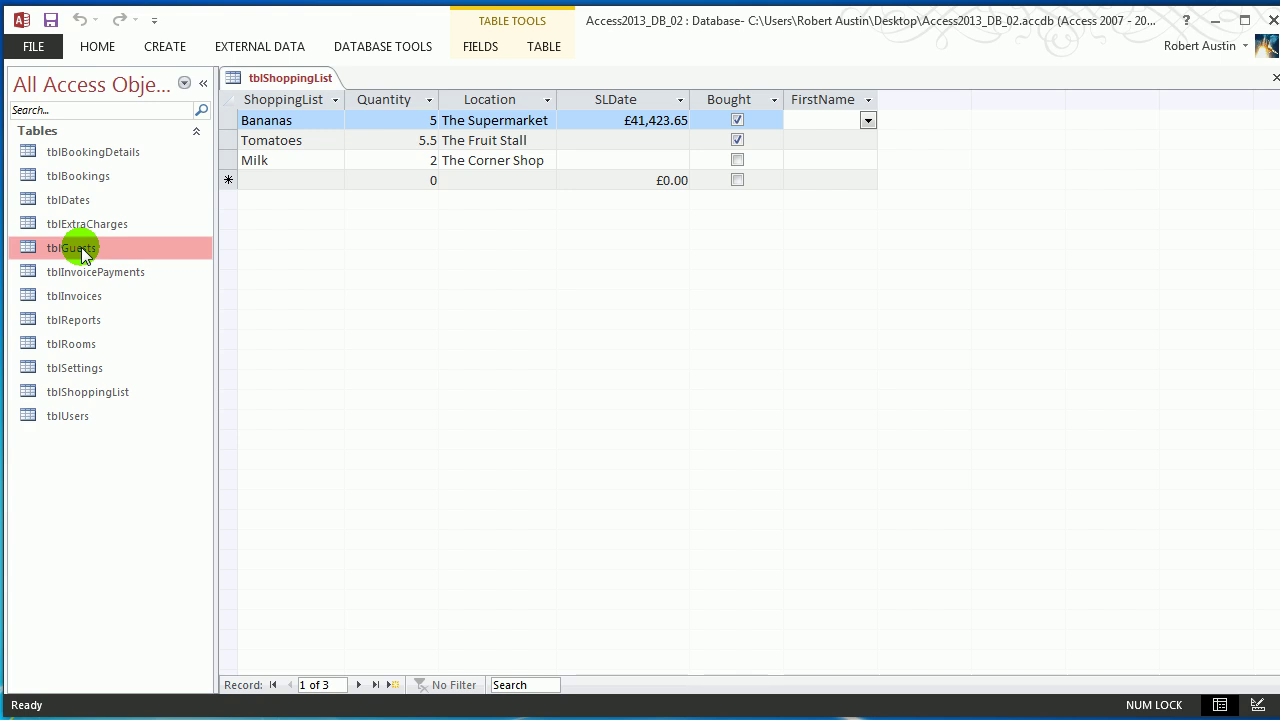
double_click(82, 250)
right_click(391, 77)
left_click(437, 115)
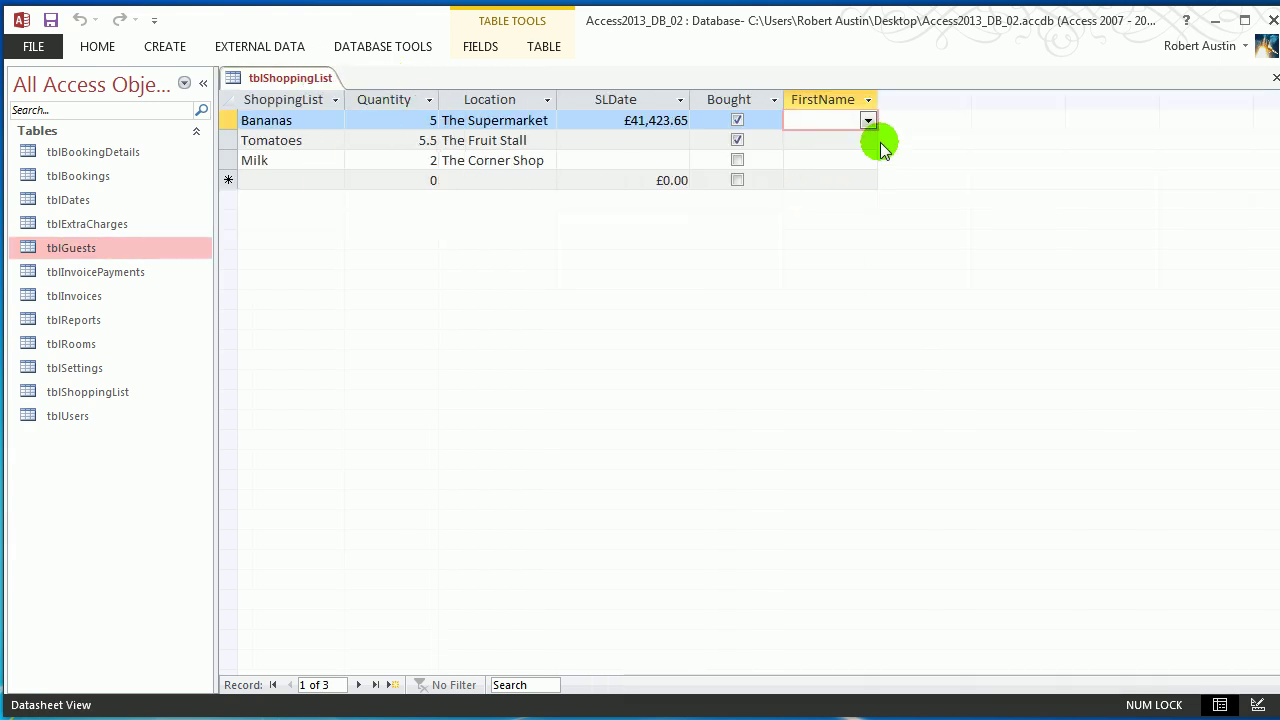
left_click(868, 120)
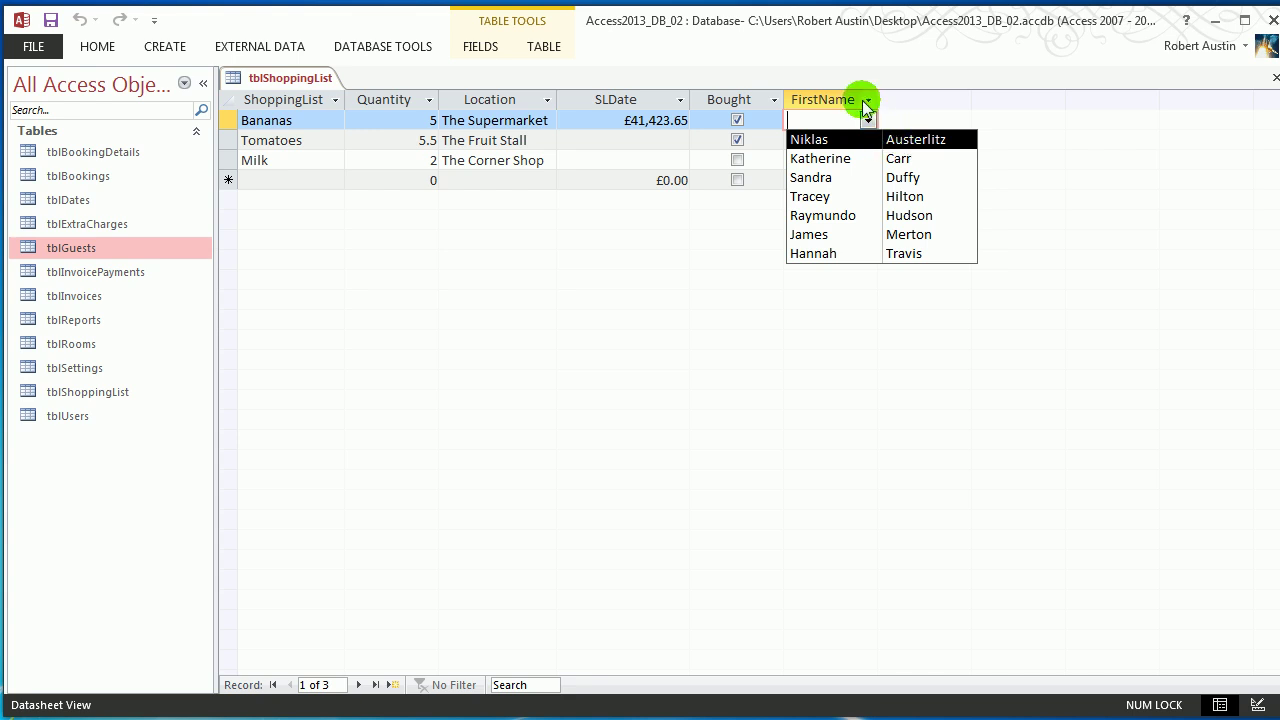
Step: Examine the GuestID column in tblGuests, close that table and collapse the list of database objects
double_click(49, 248)
left_click(285, 105)
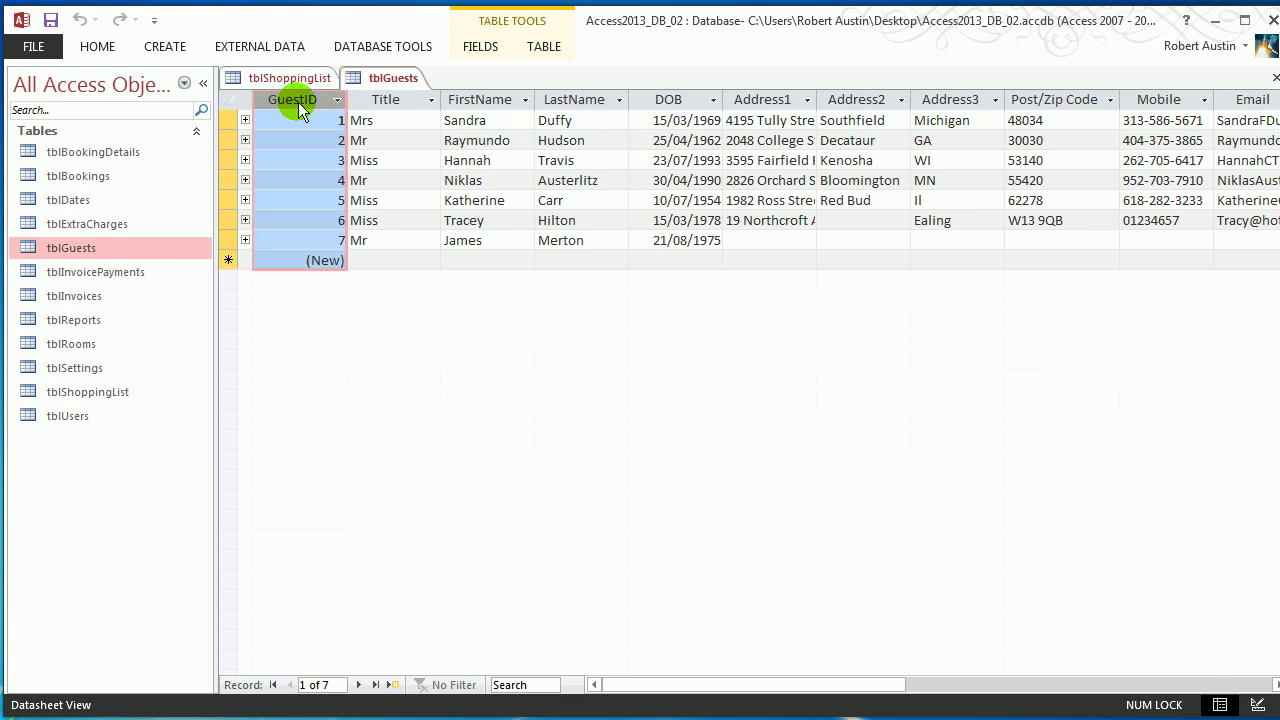
right_click(372, 80)
left_click(414, 117)
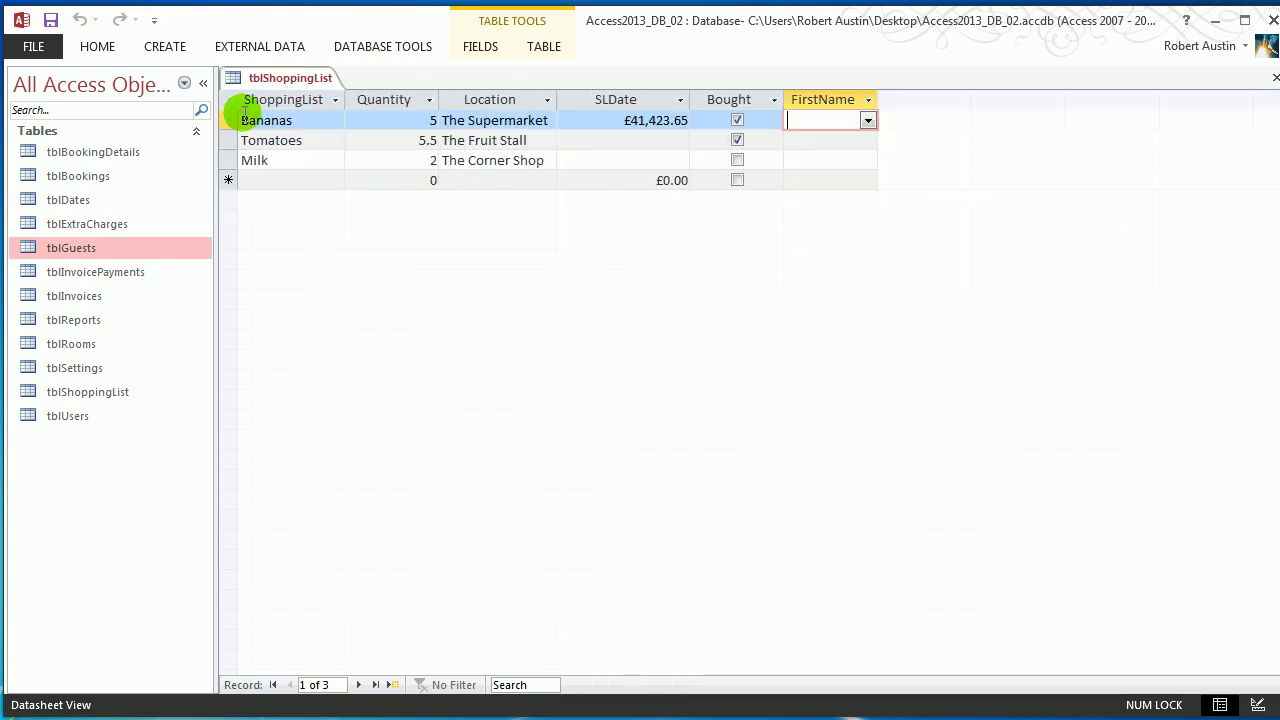
left_click(203, 83)
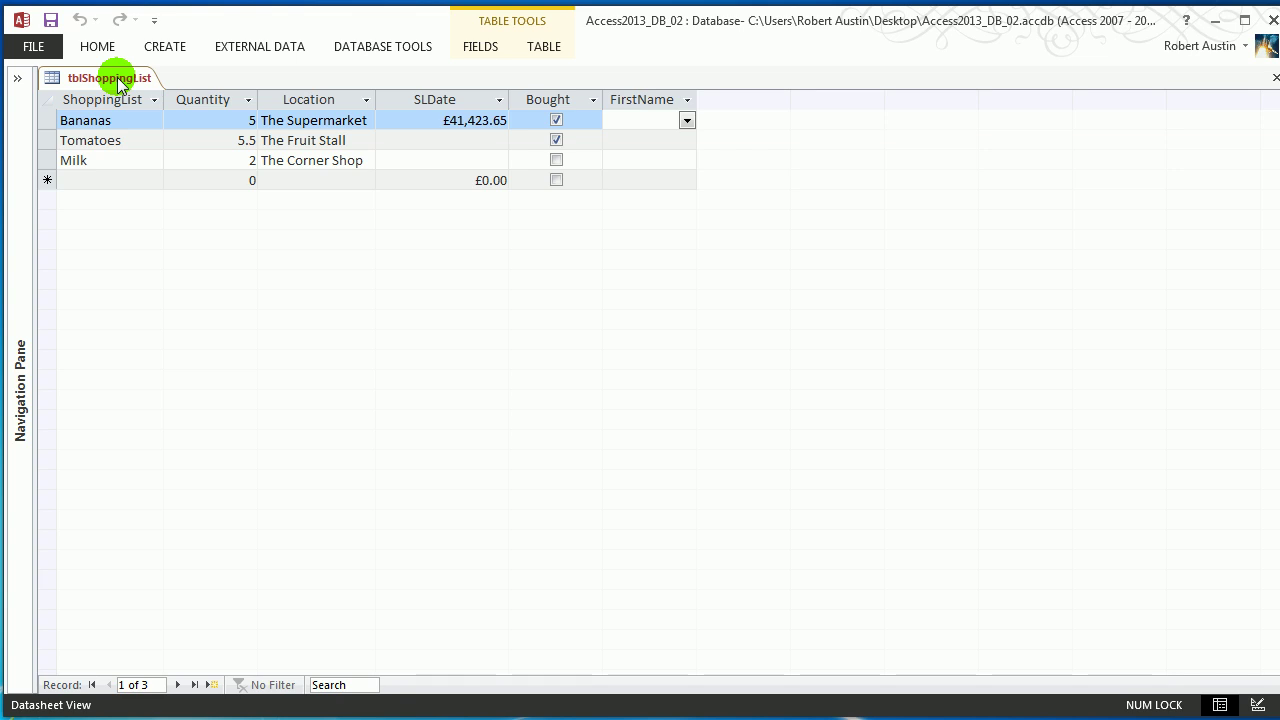
Step: Compare the GuestID column in tblGuests with the FirstName lookup choices of the Bananas record in tblShoppingList
left_click(16, 78)
double_click(88, 258)
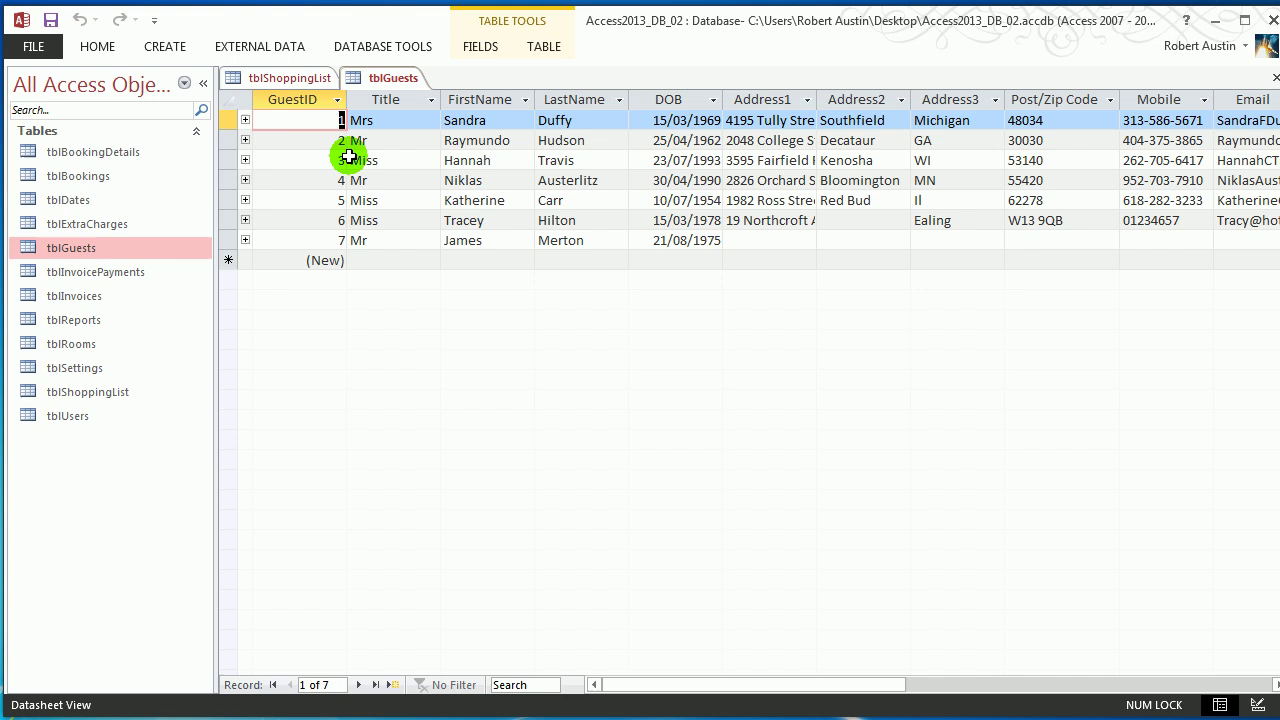
left_click(289, 100)
left_click(290, 79)
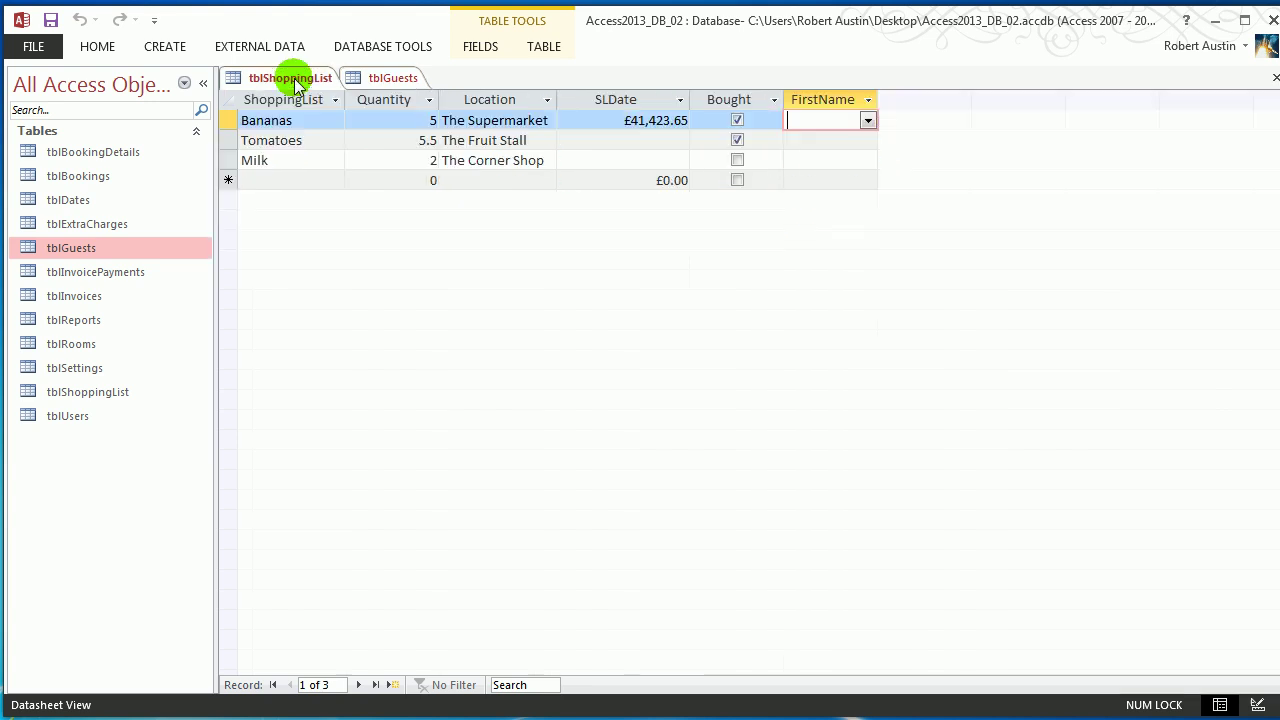
left_click(846, 100)
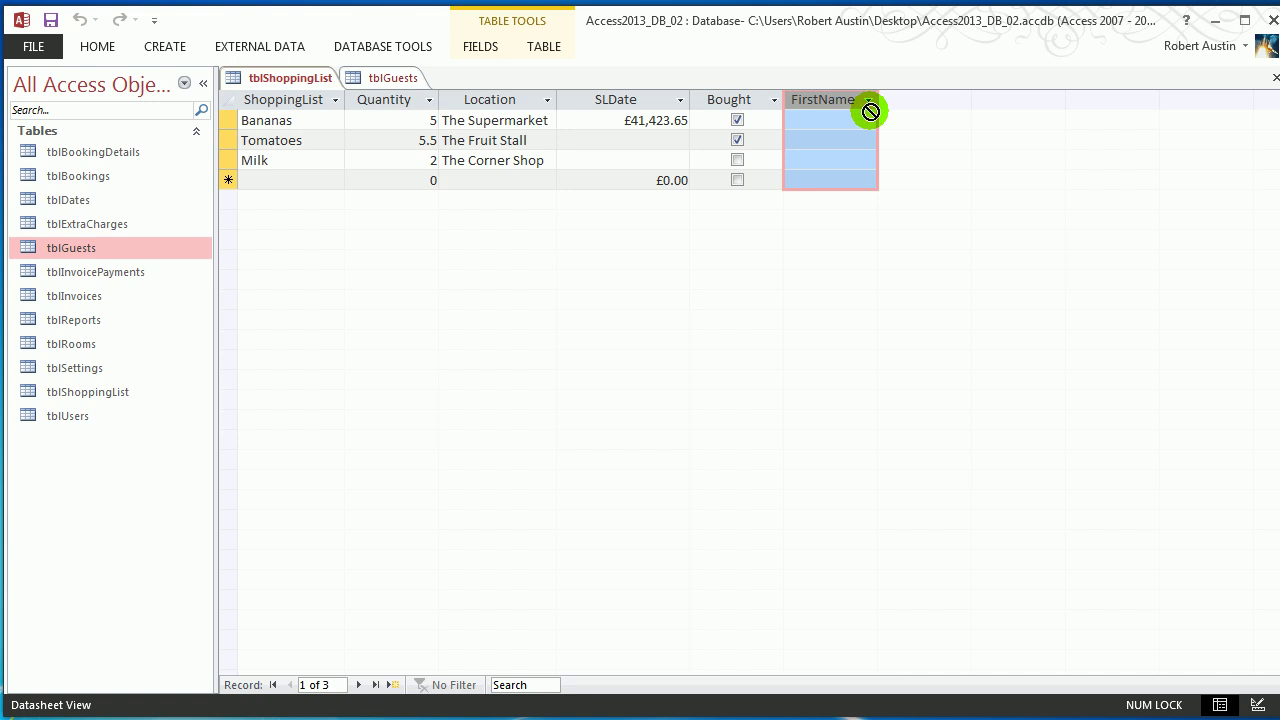
left_click(869, 118)
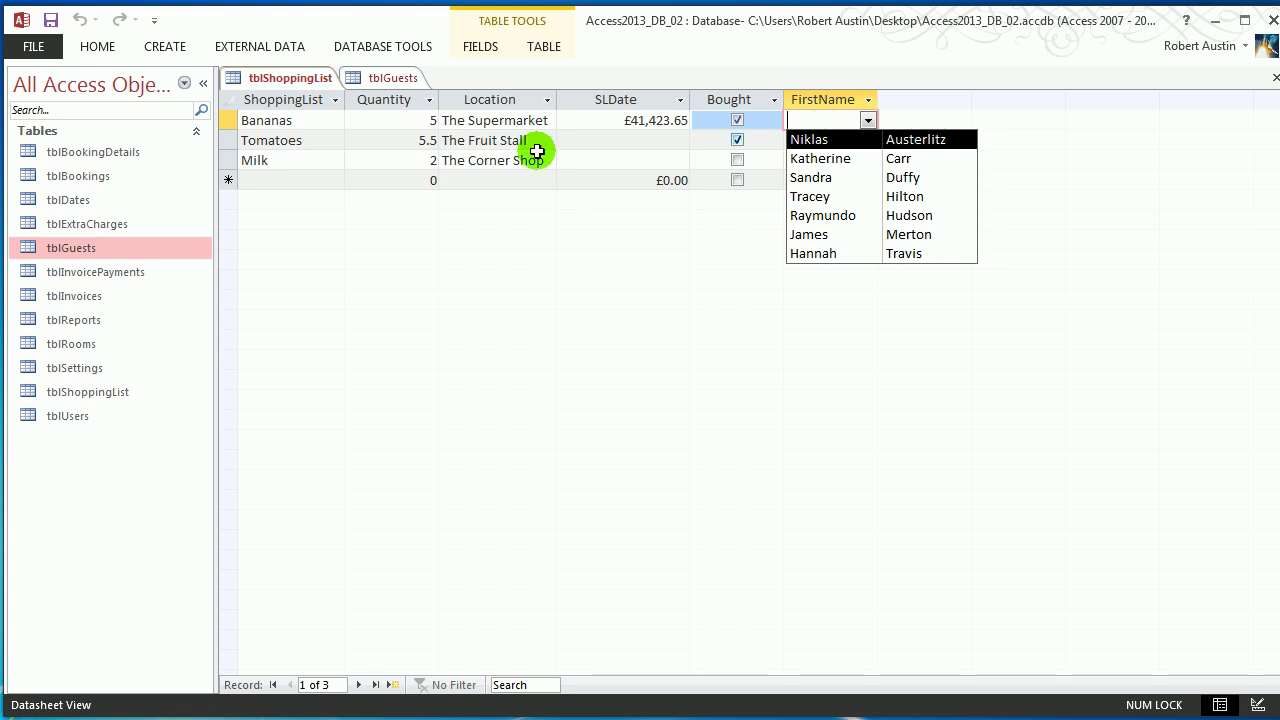
Step: Switch tblShoppingList to Design view and close tblGuests
right_click(300, 82)
left_click(371, 195)
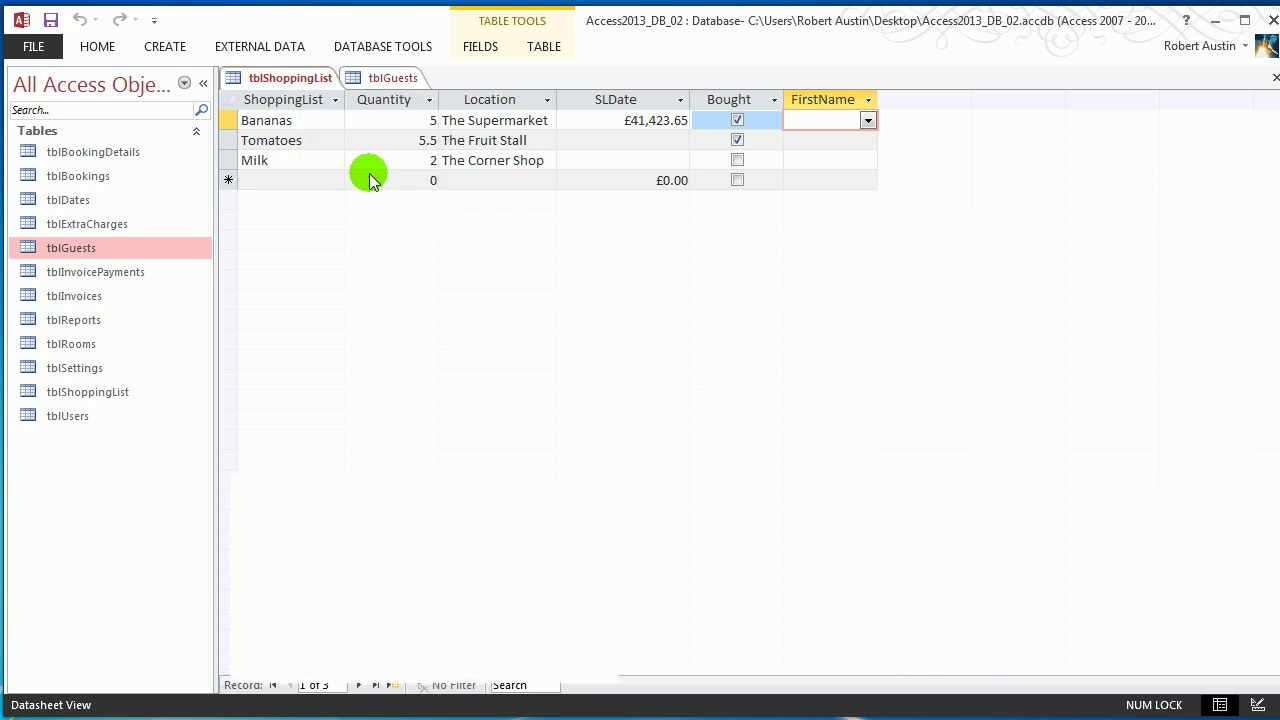
right_click(405, 78)
left_click(423, 114)
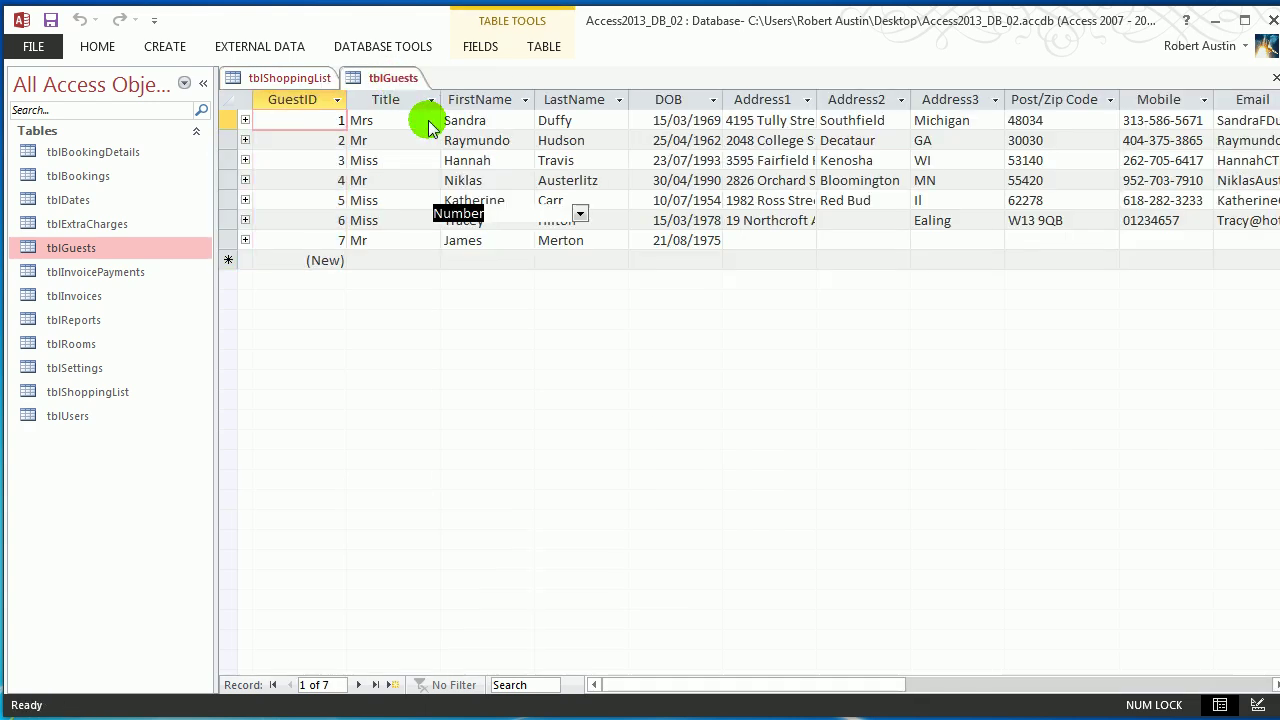
Step: Insert a field named ID above ShoppingList and give it the AutoNumber data type
left_click(228, 118)
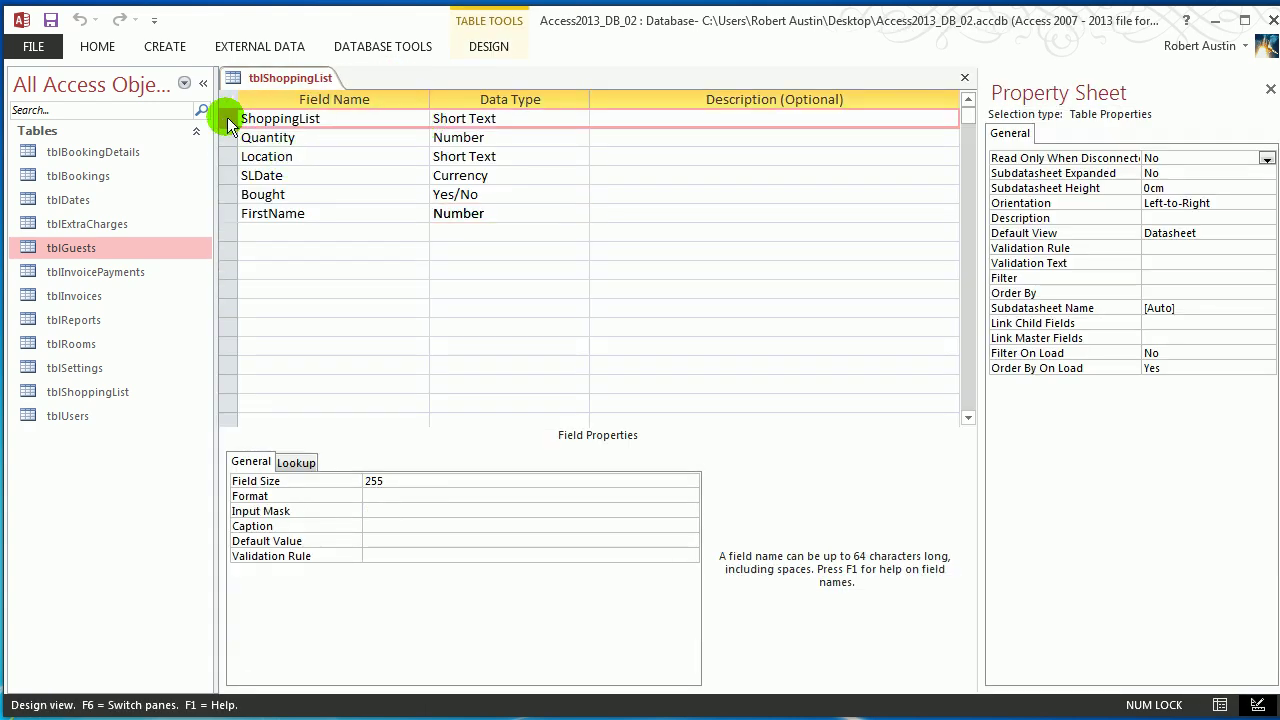
right_click(228, 118)
left_click(314, 227)
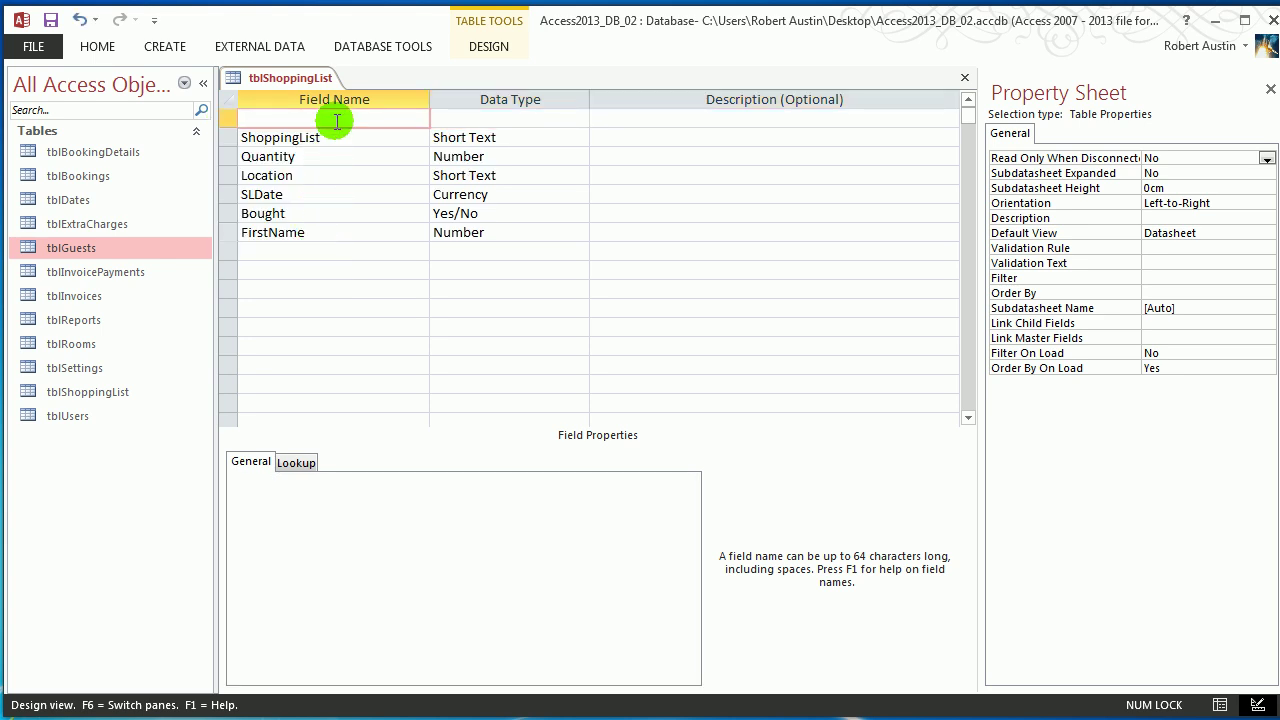
type("ID")
key("Tab")
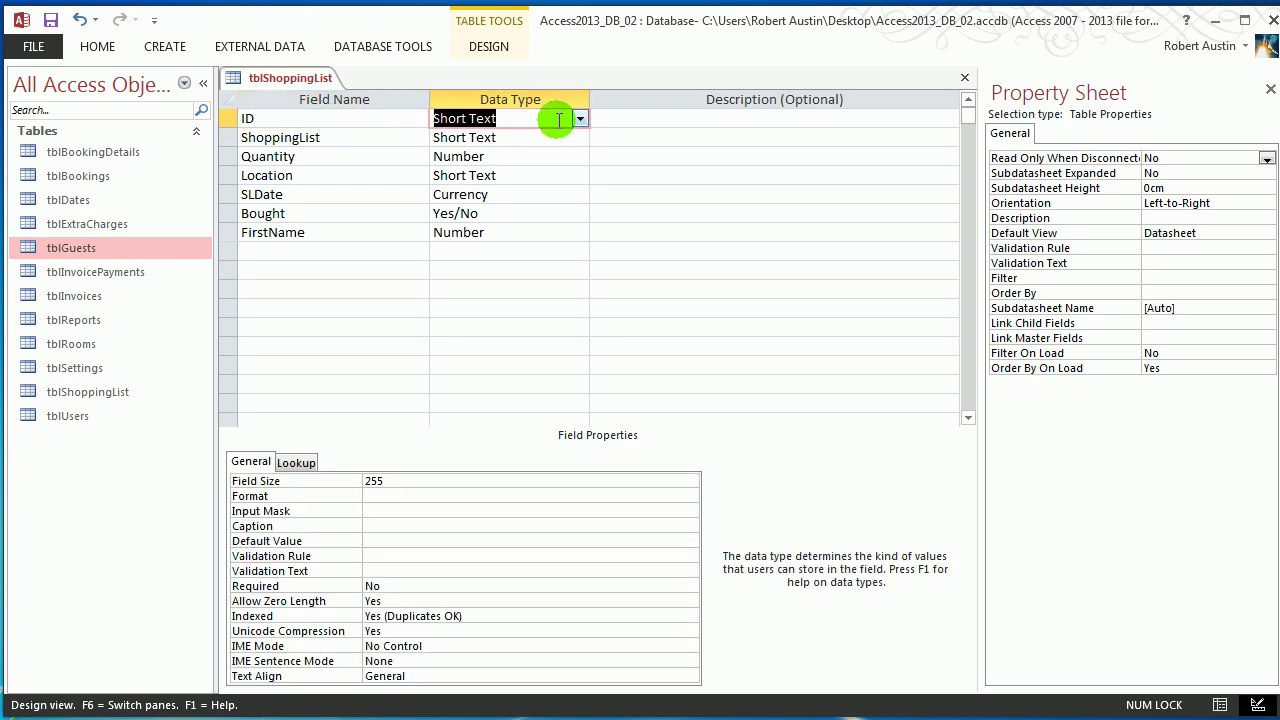
left_click(579, 119)
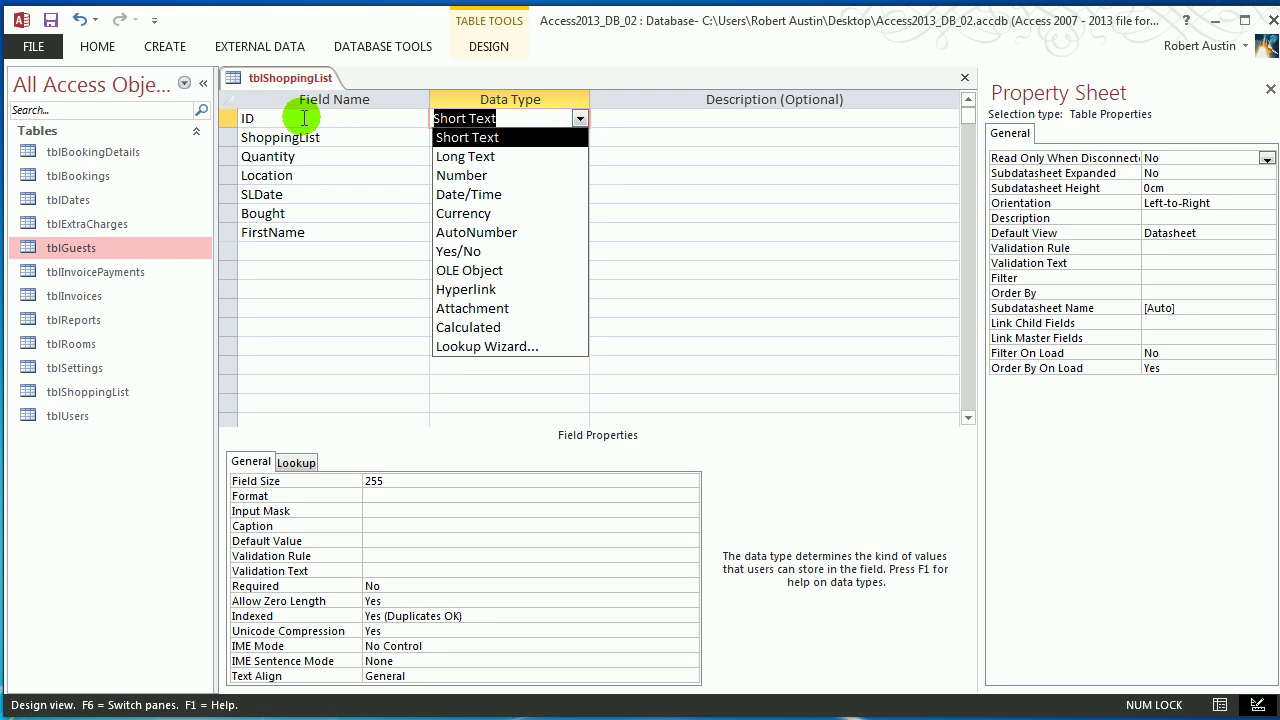
left_click(305, 117)
left_click(579, 118)
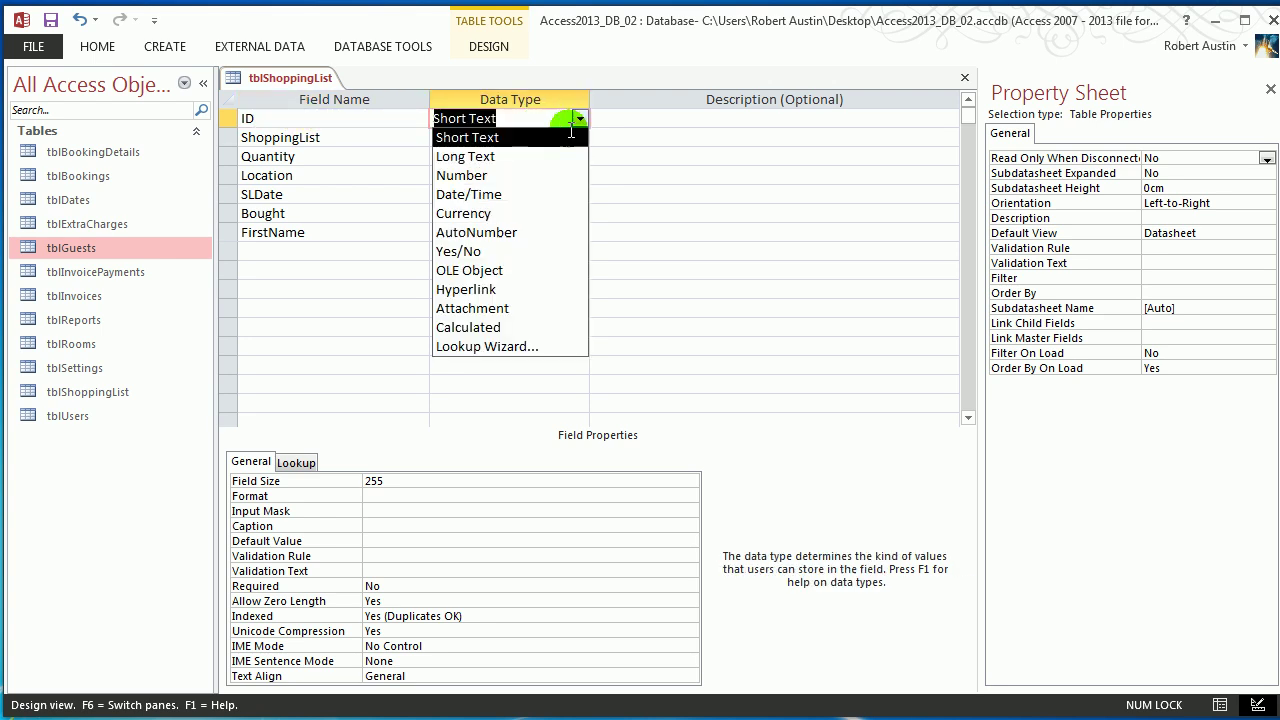
left_click(538, 232)
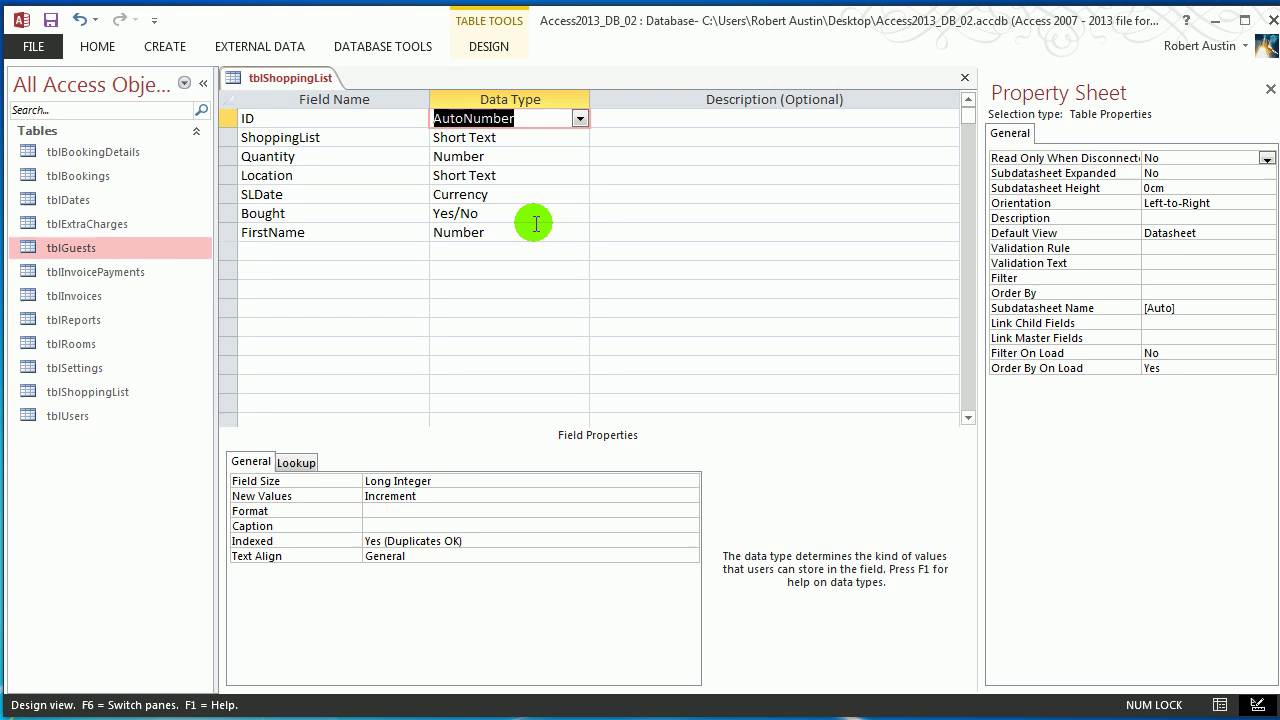
Step: Make the ID field the primary key of tblShoppingList
left_click(229, 119)
left_click(488, 46)
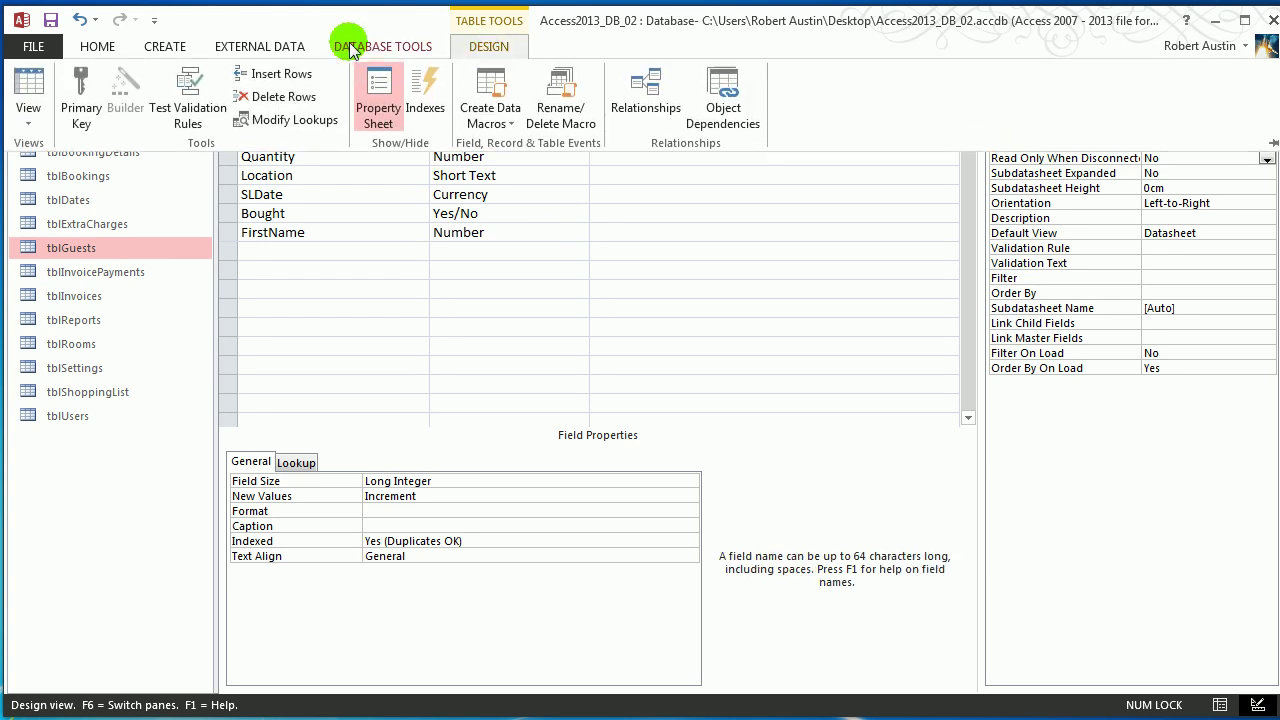
left_click(80, 93)
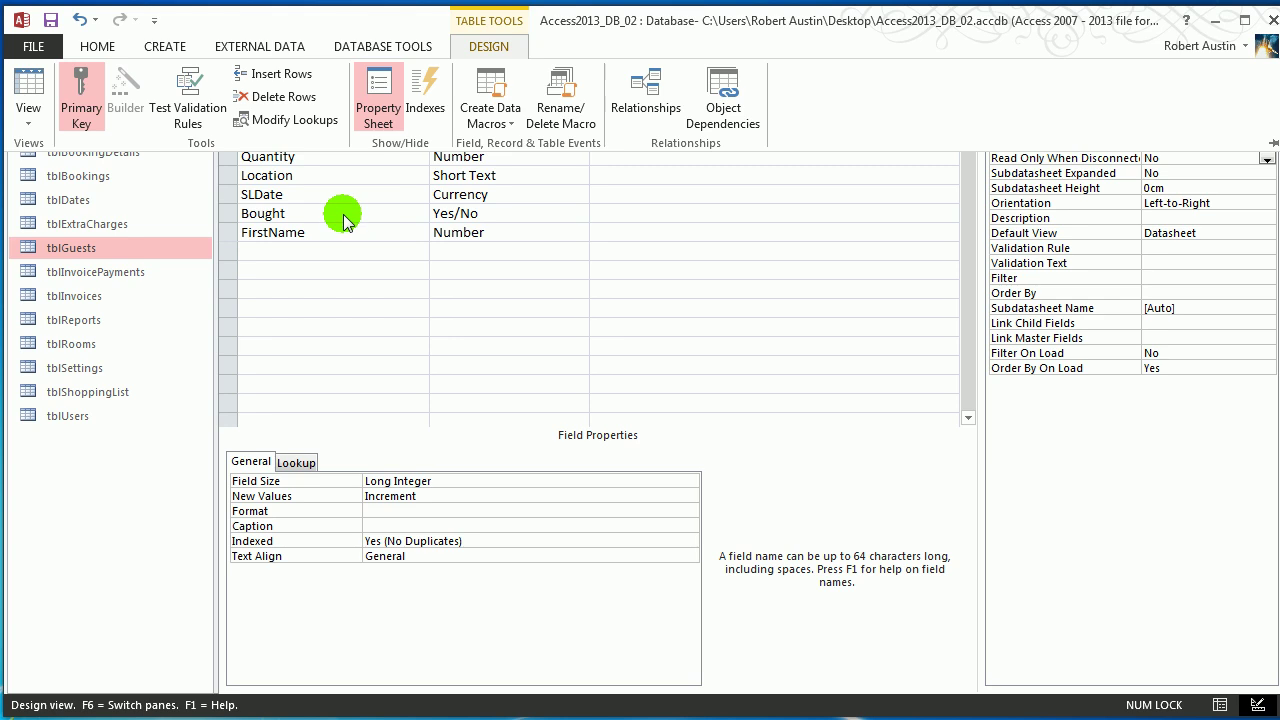
Step: Save the tblShoppingList design, switch it to Datasheet view and select the ID column
right_click(290, 78)
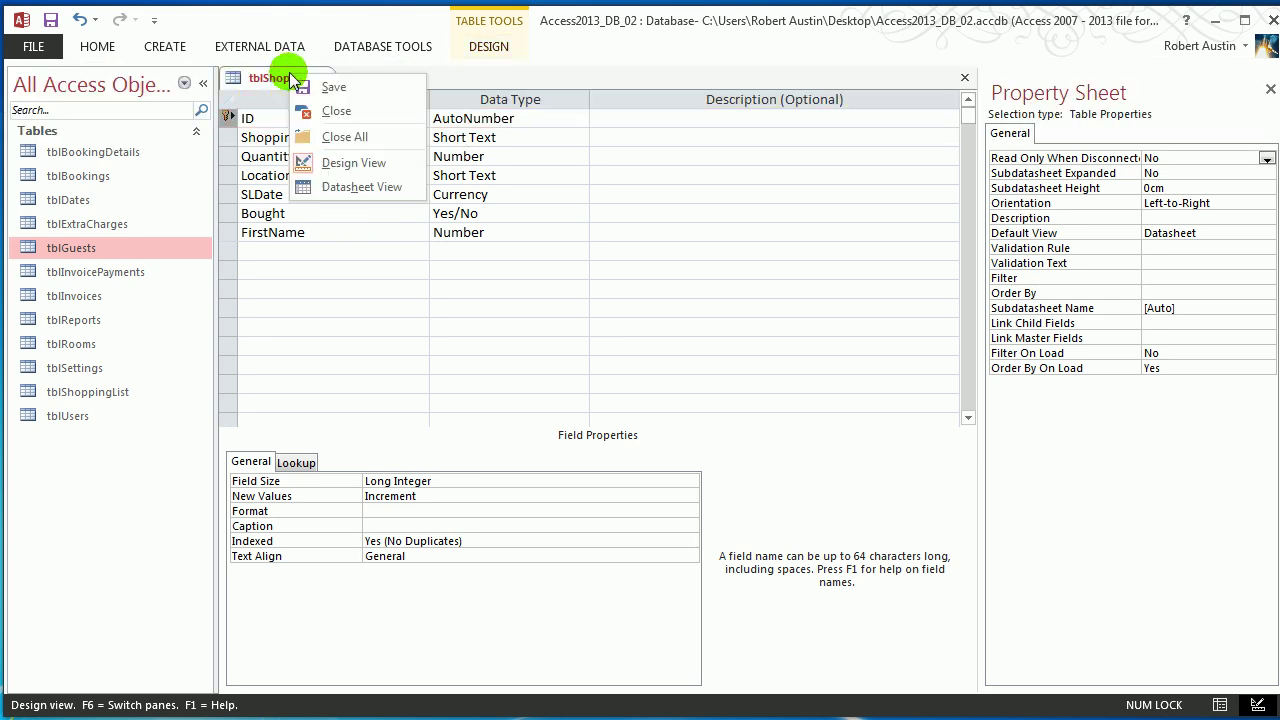
left_click(298, 76)
right_click(288, 79)
left_click(350, 190)
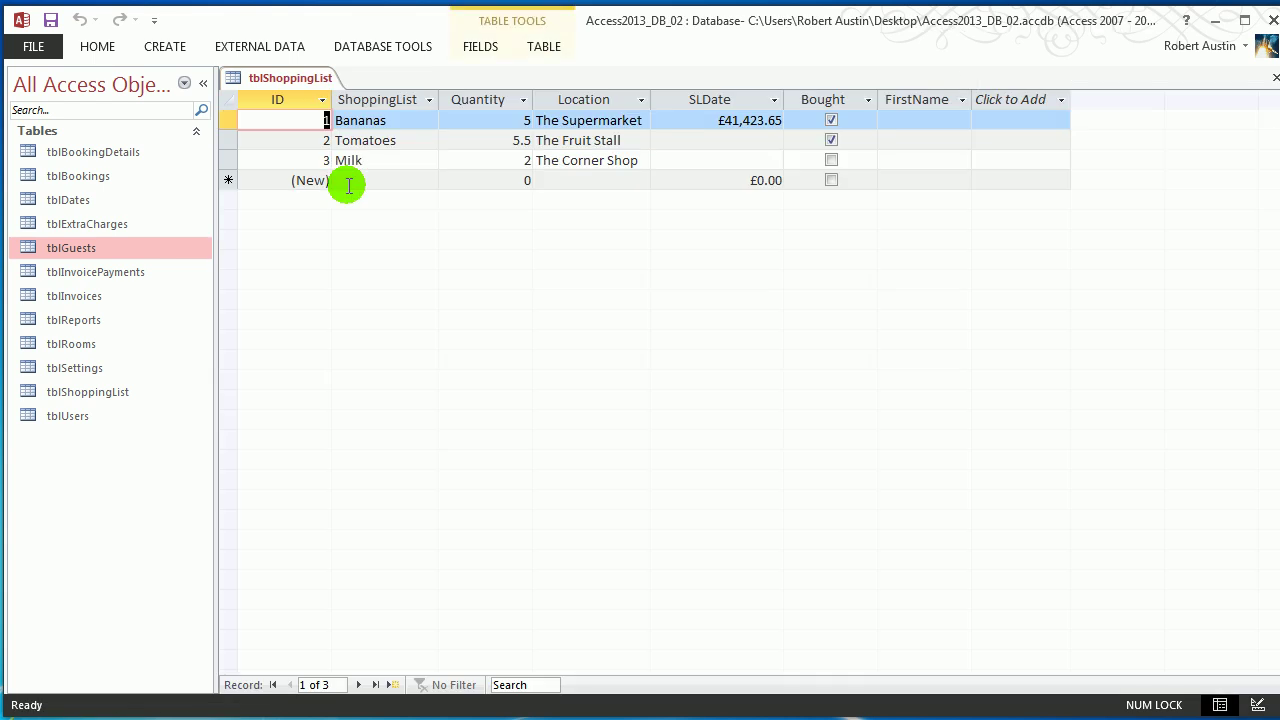
left_click(202, 83)
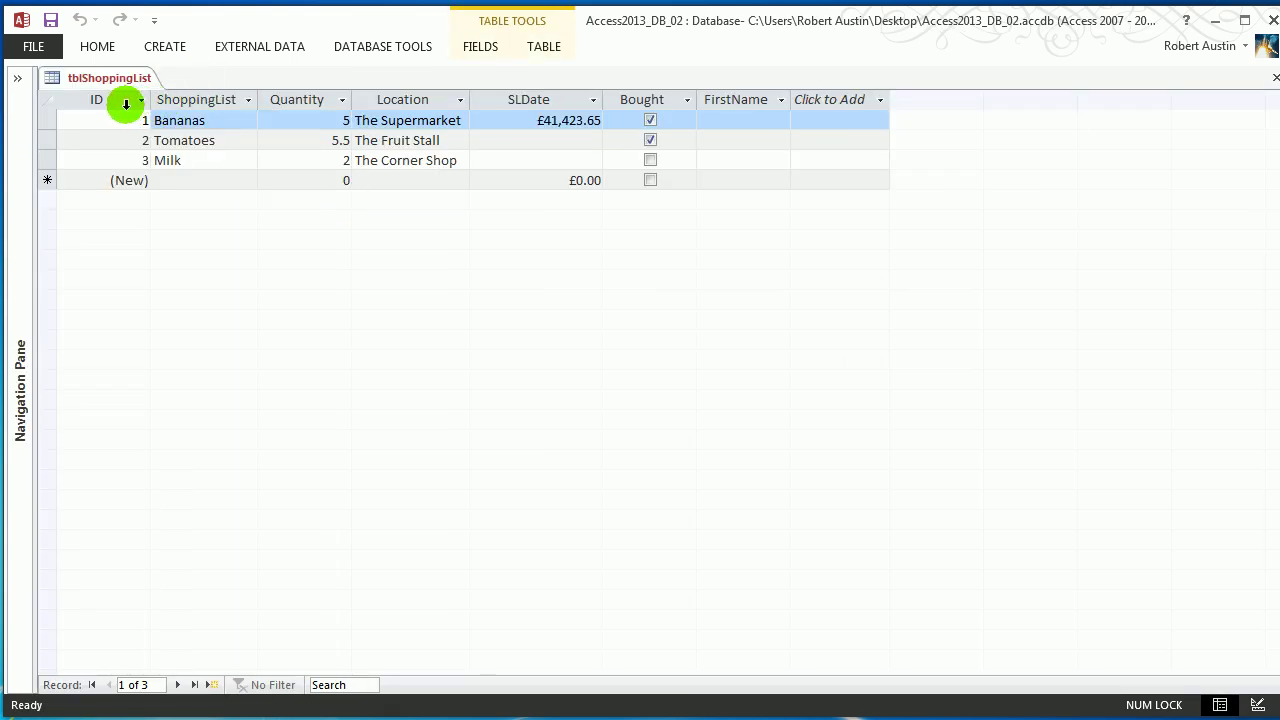
left_click(123, 102)
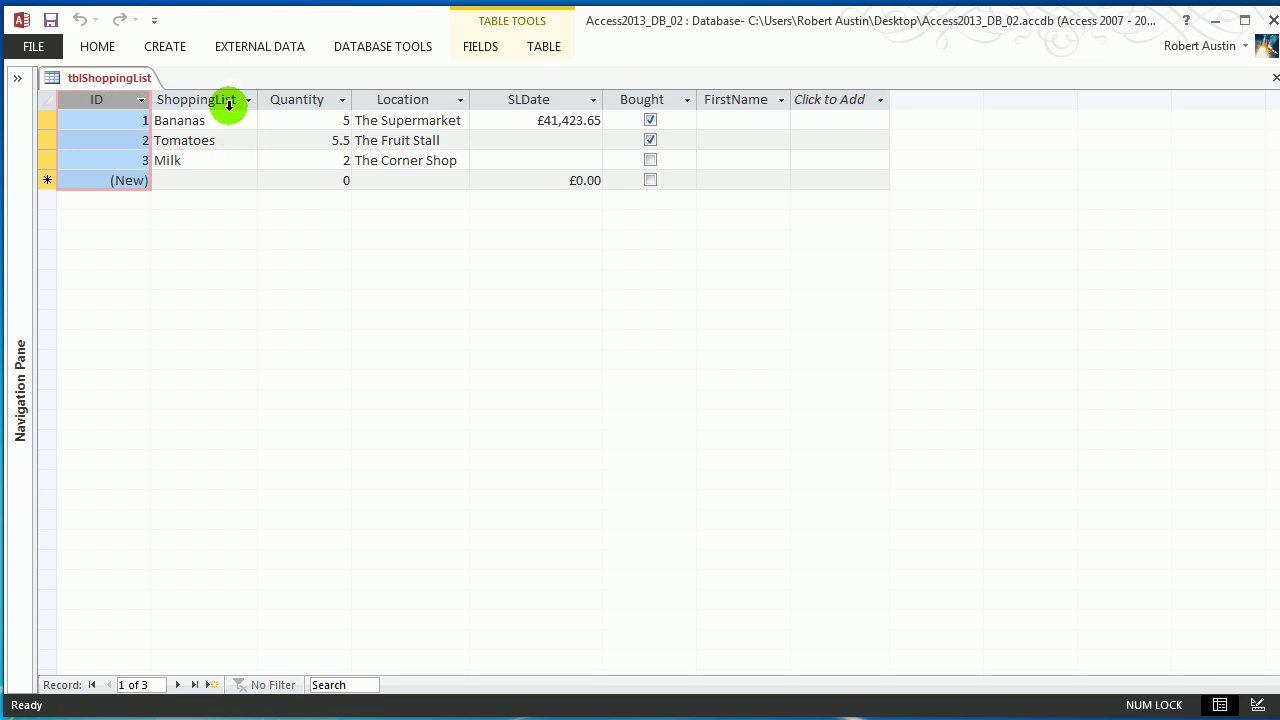
Step: Open tblGuests and examine the GuestID values, selecting the one in the third record
left_click(16, 78)
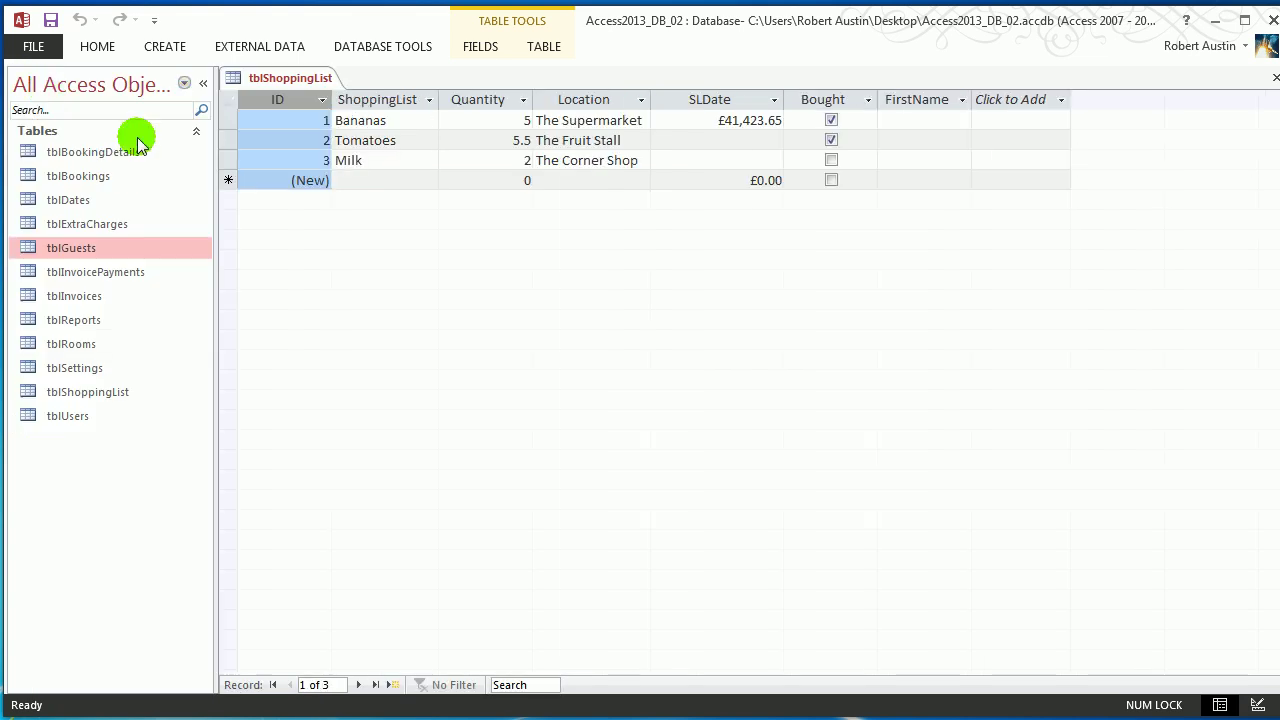
double_click(85, 251)
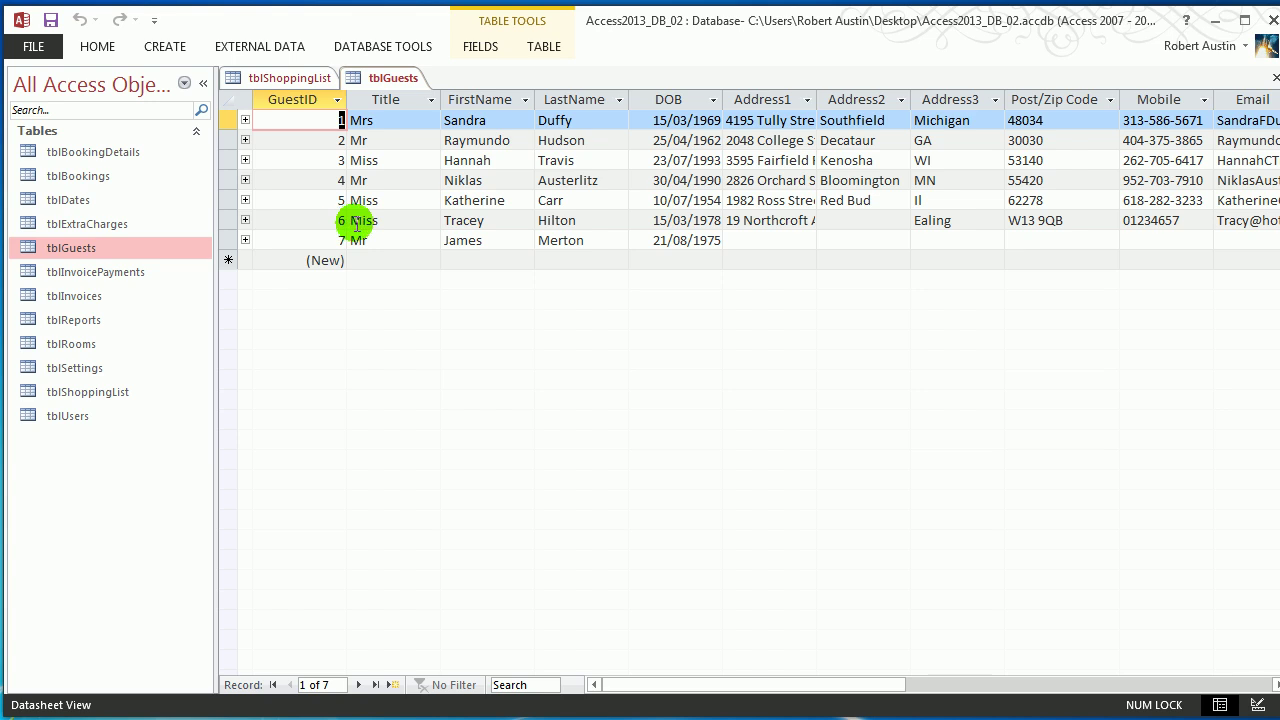
left_click(204, 84)
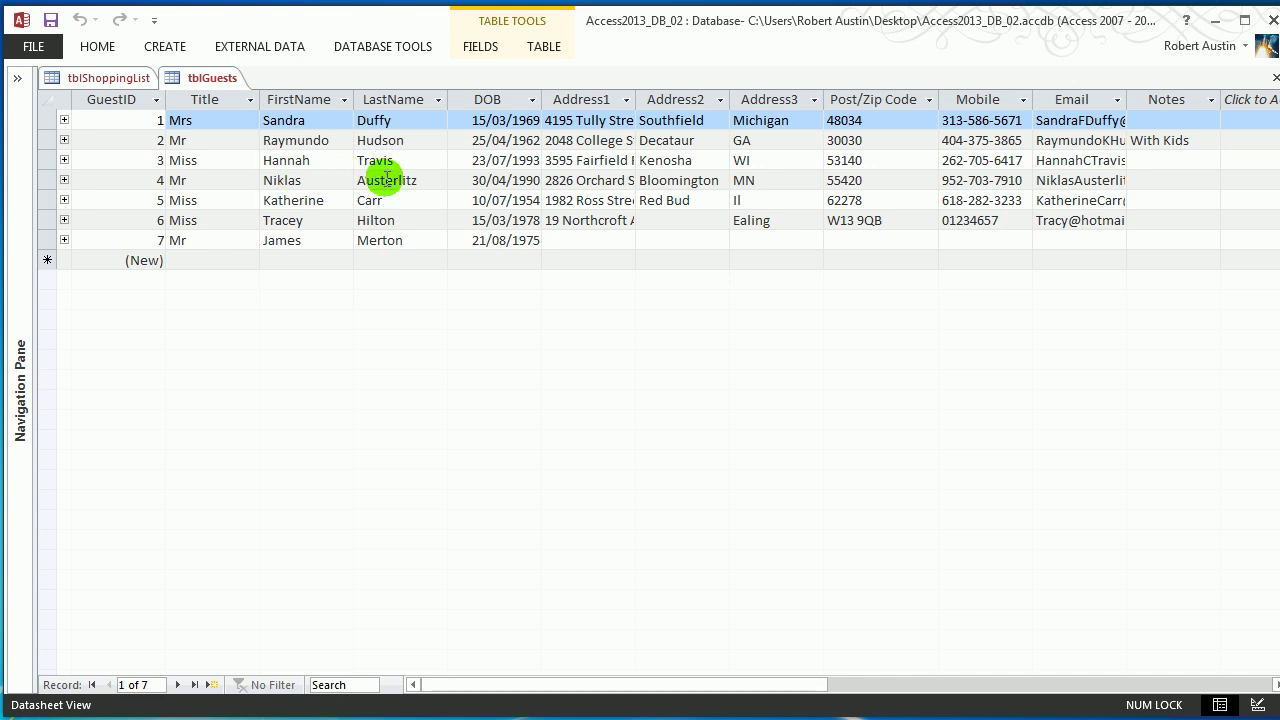
left_click(150, 160)
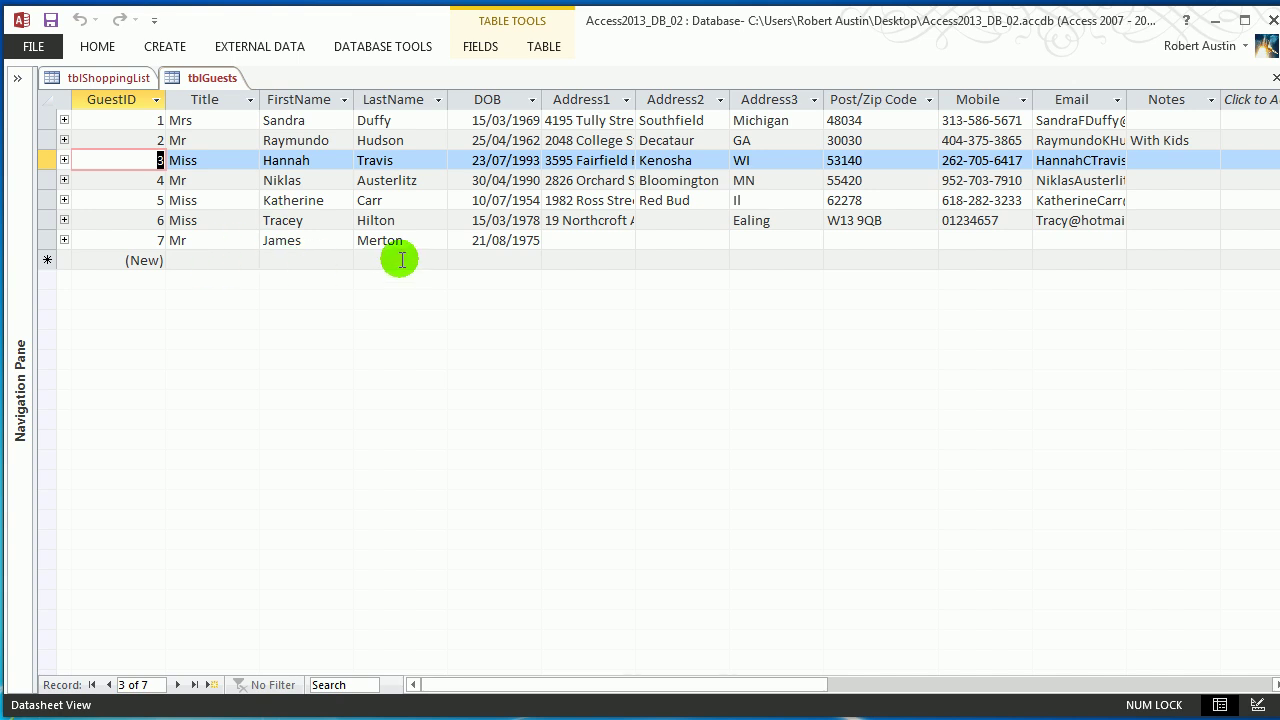
Step: Add a new record for Chocolate in the ShoppingList field of tblShoppingList
left_click(112, 80)
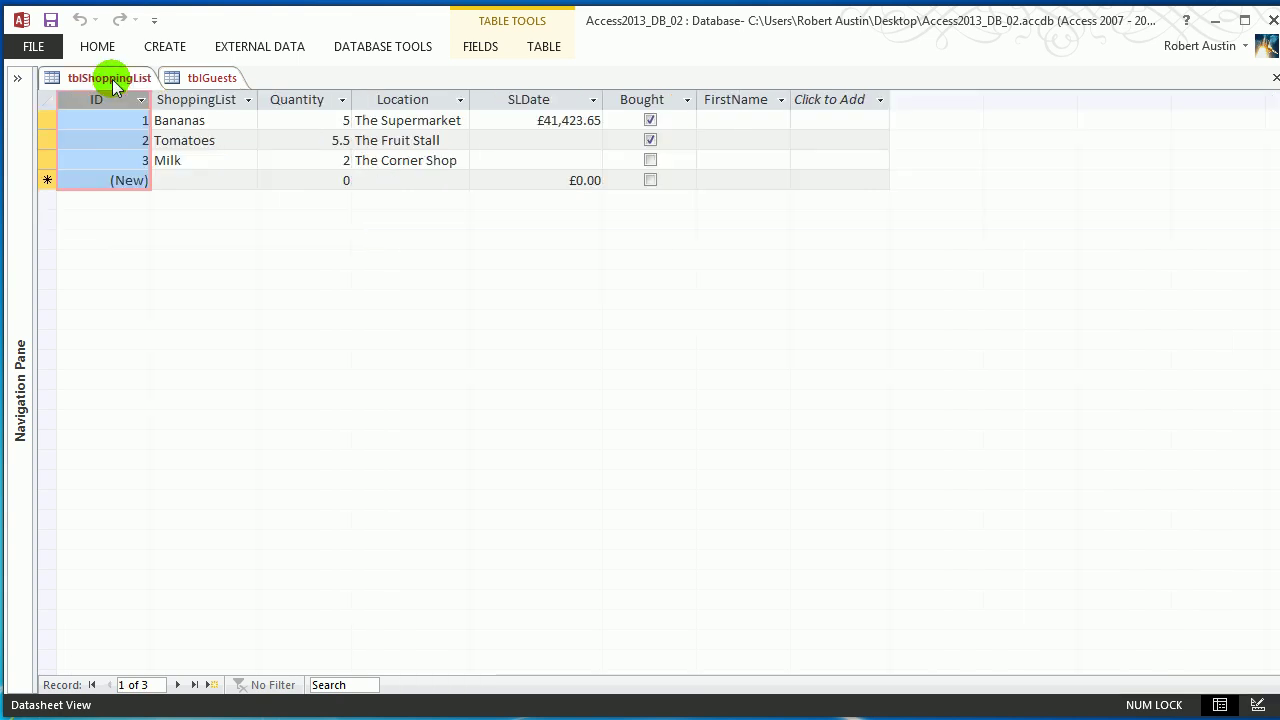
left_click(187, 178)
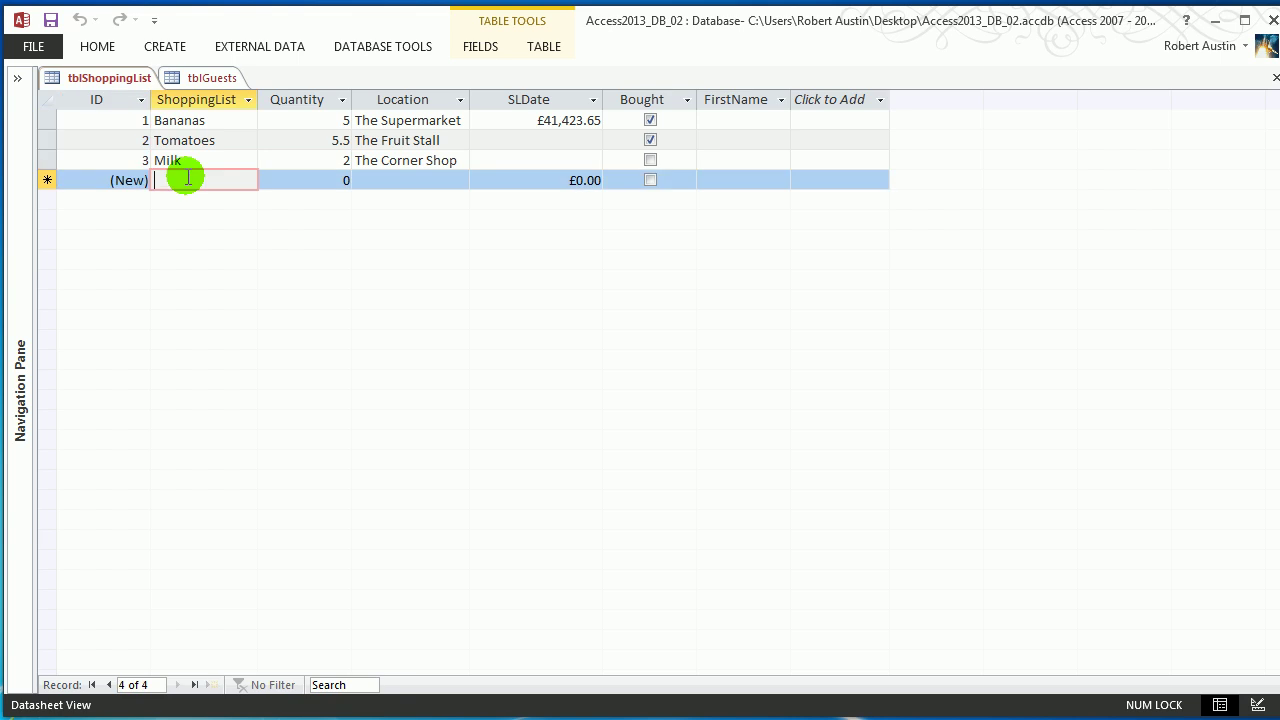
type("Choc")
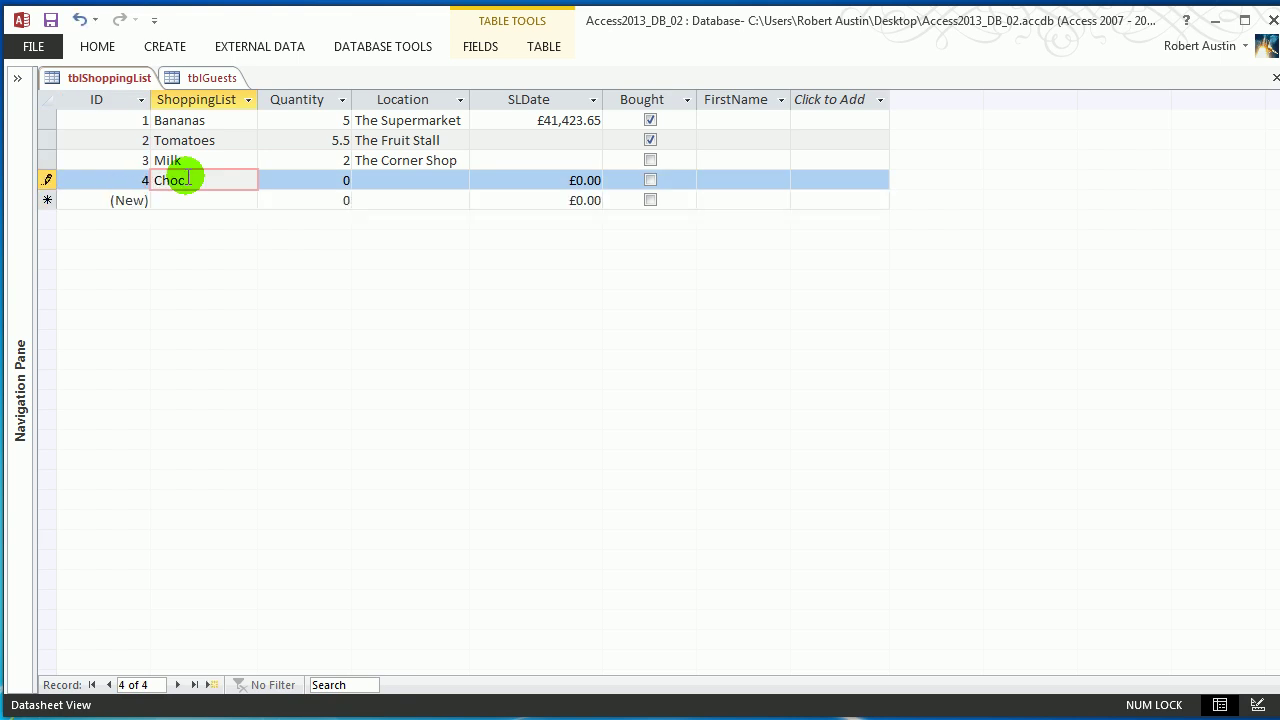
type("olate")
key("Tab")
left_click(162, 140)
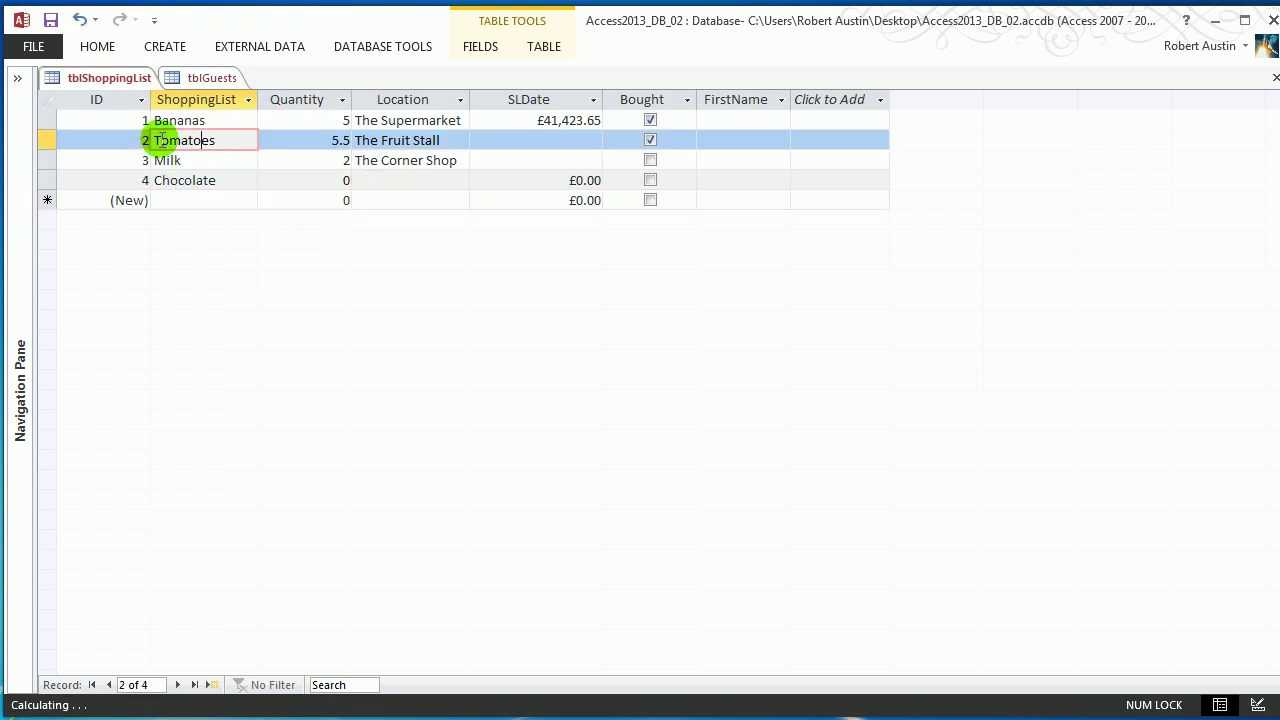
Step: Delete the Chocolate record from tblShoppingList
left_click(143, 180)
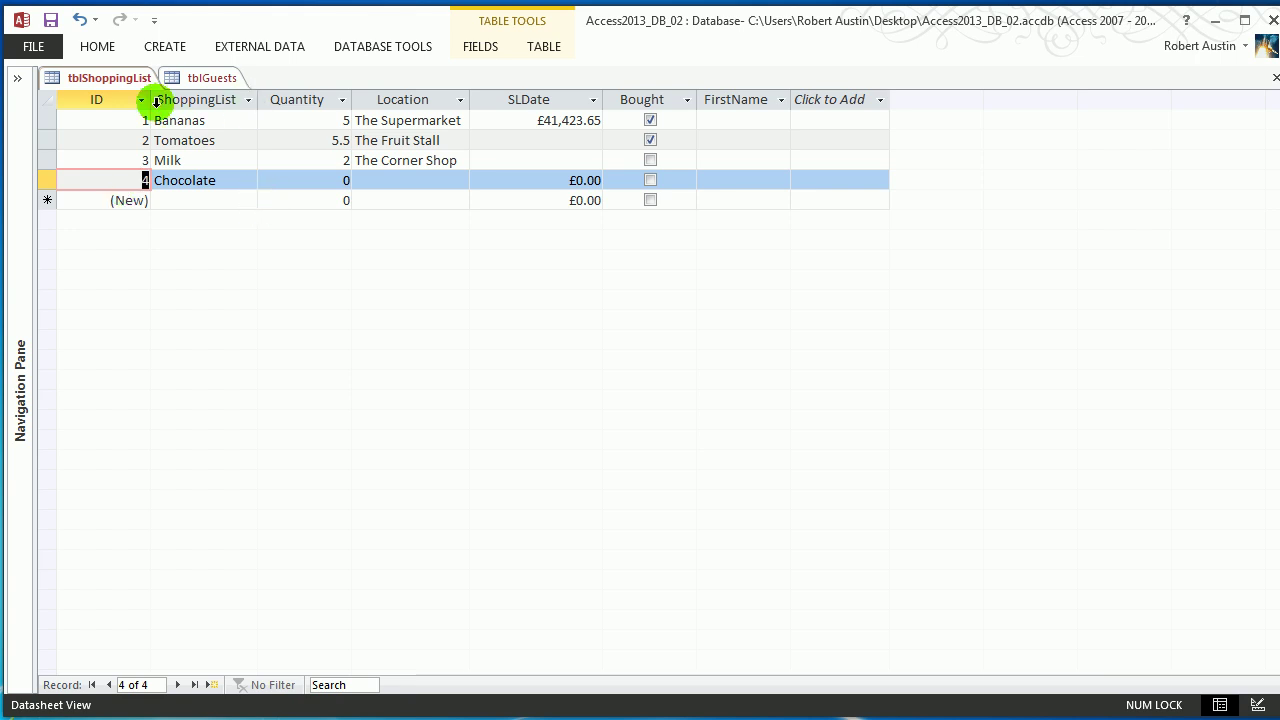
right_click(46, 179)
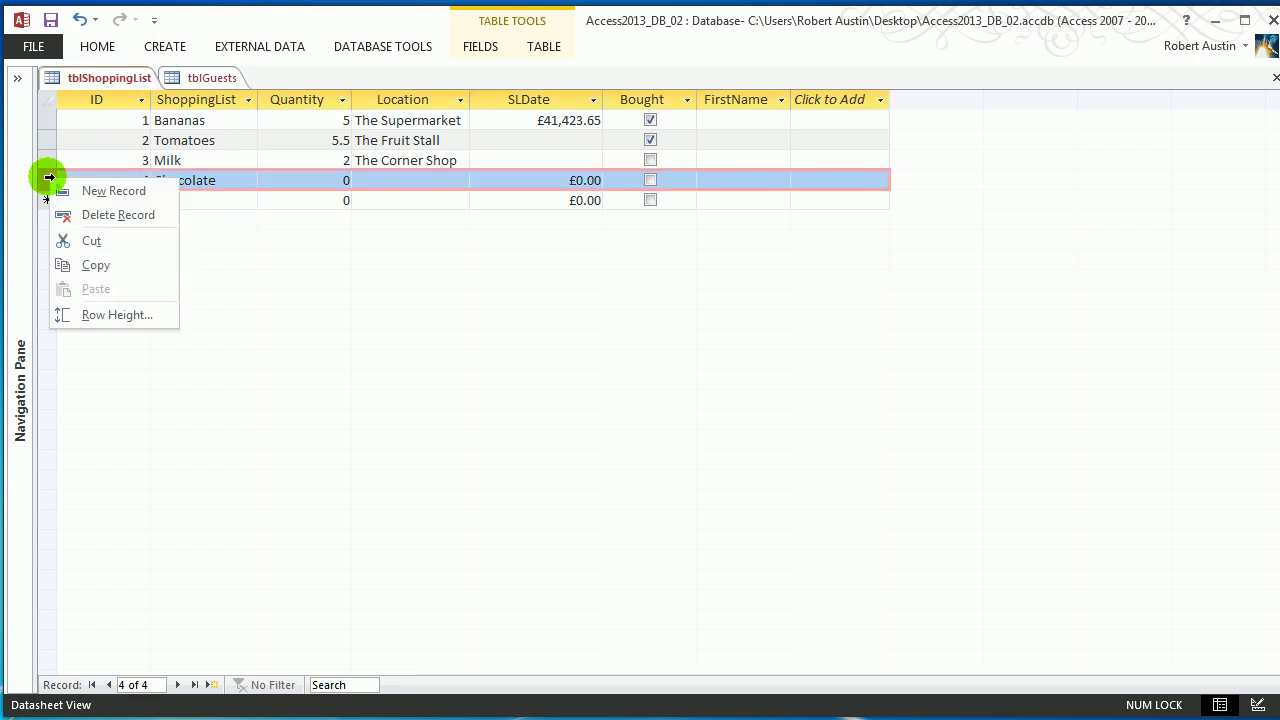
left_click(113, 216)
left_click(563, 399)
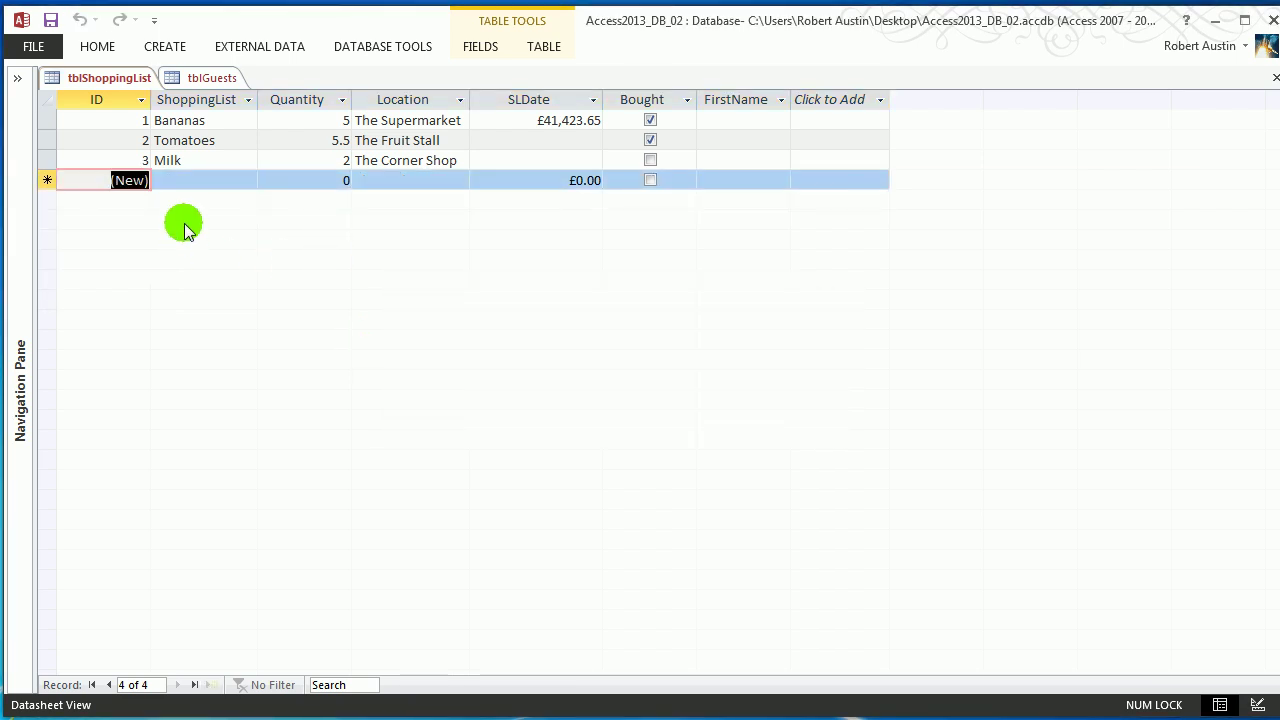
Step: Add a new Apples record to tblShoppingList and check the ID column's automatic numbering
left_click(244, 180)
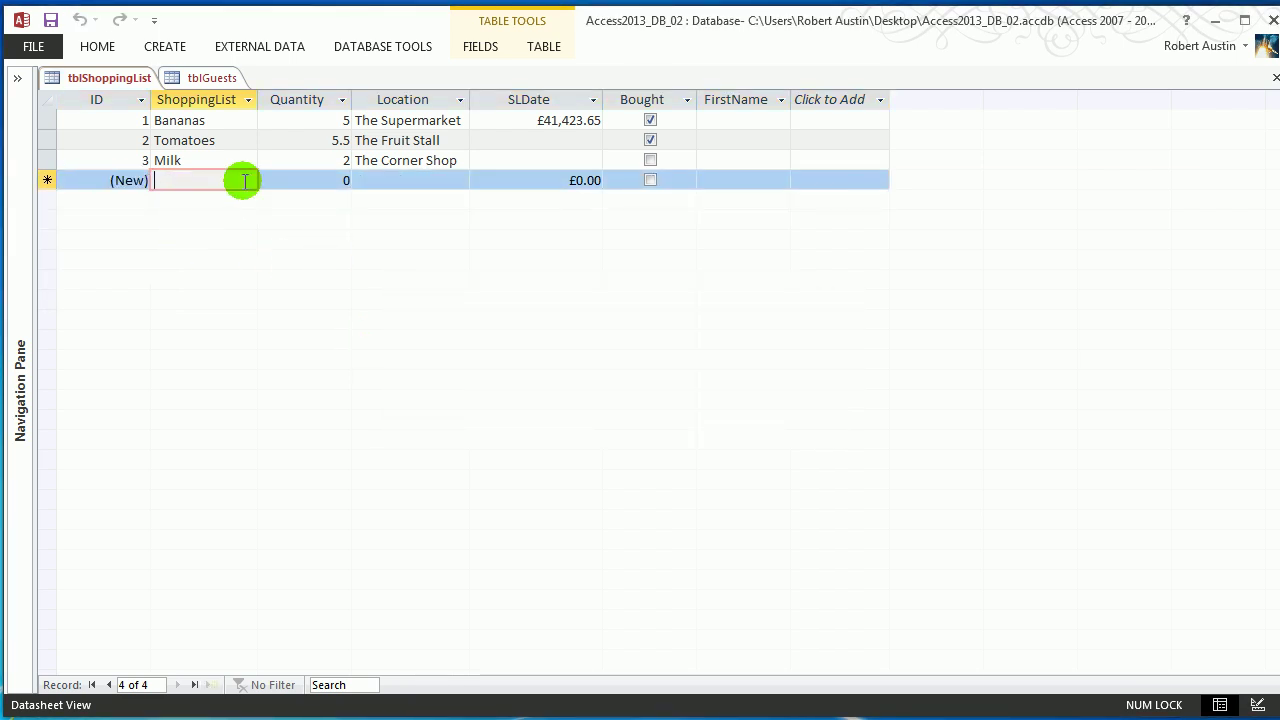
type("A")
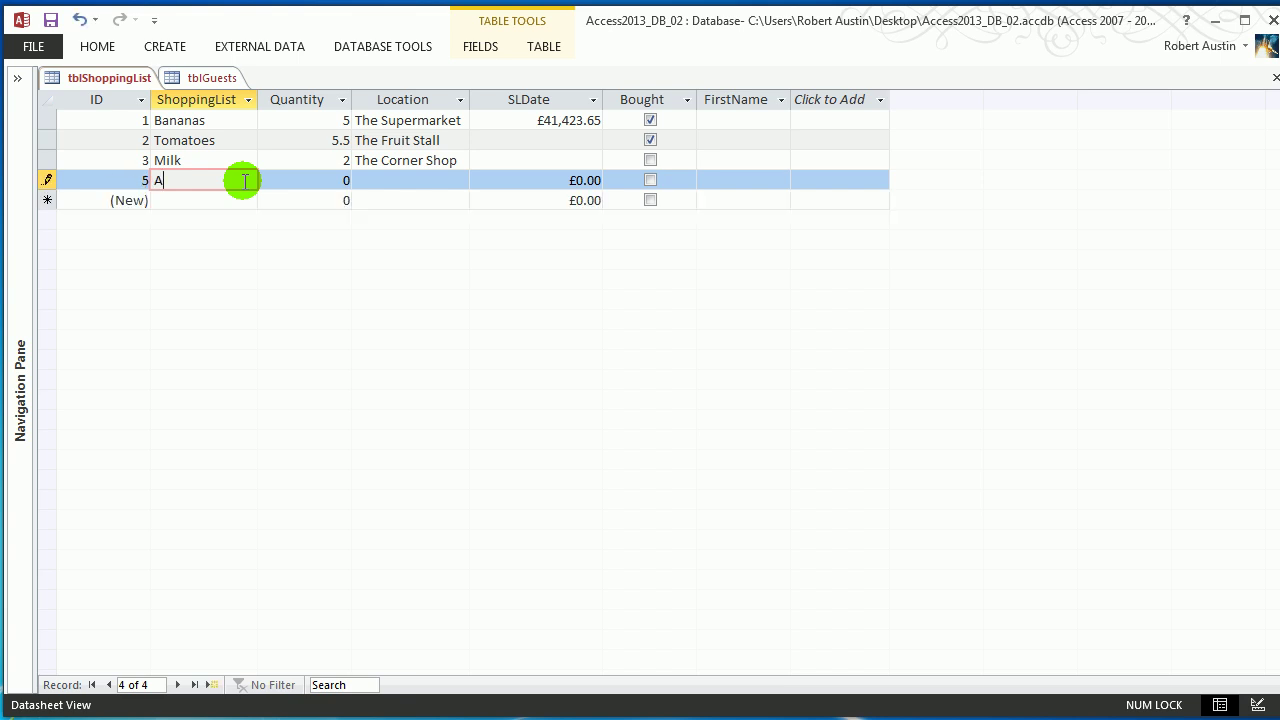
type("pples")
key("Tab")
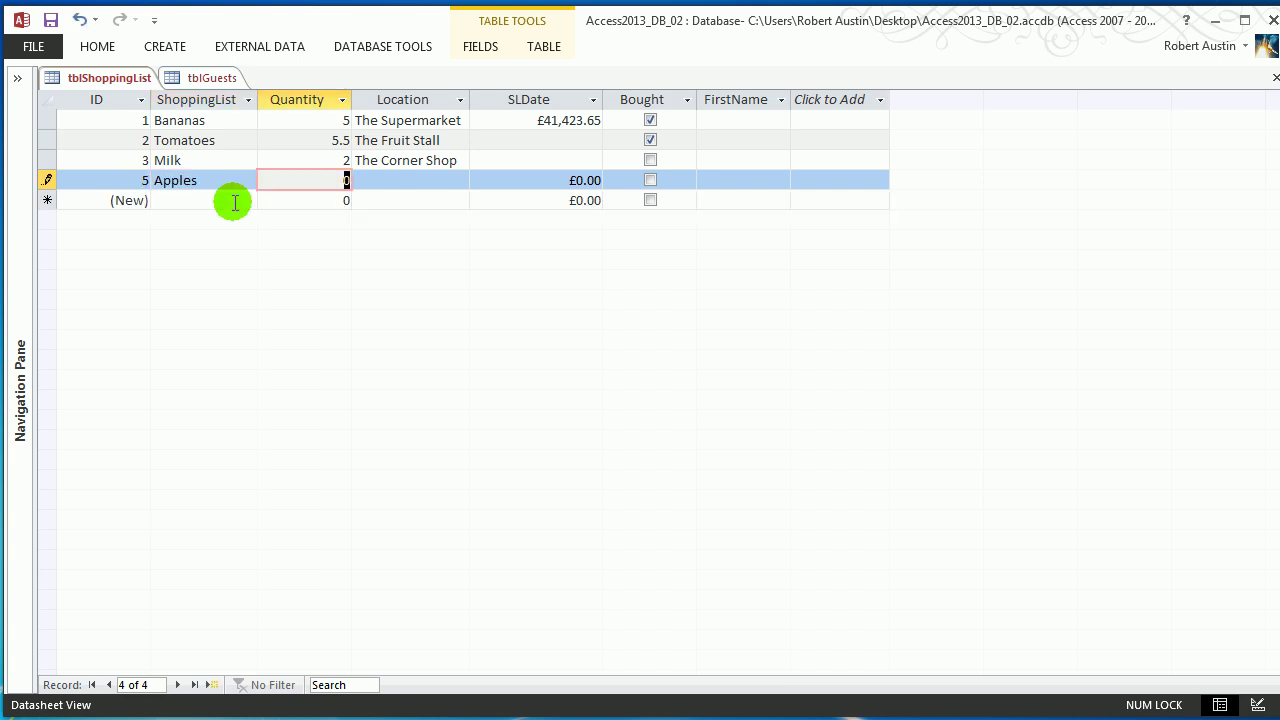
key("shift+Tab")
key("shift+Tab")
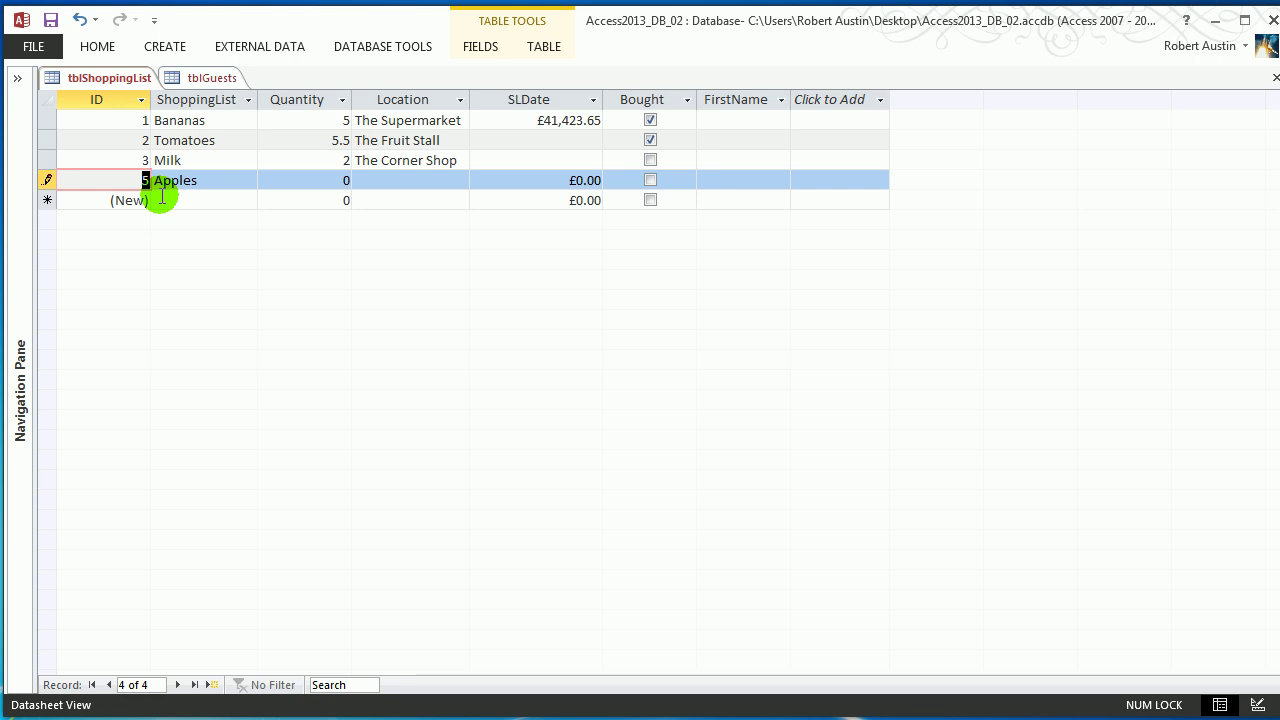
left_click(118, 101)
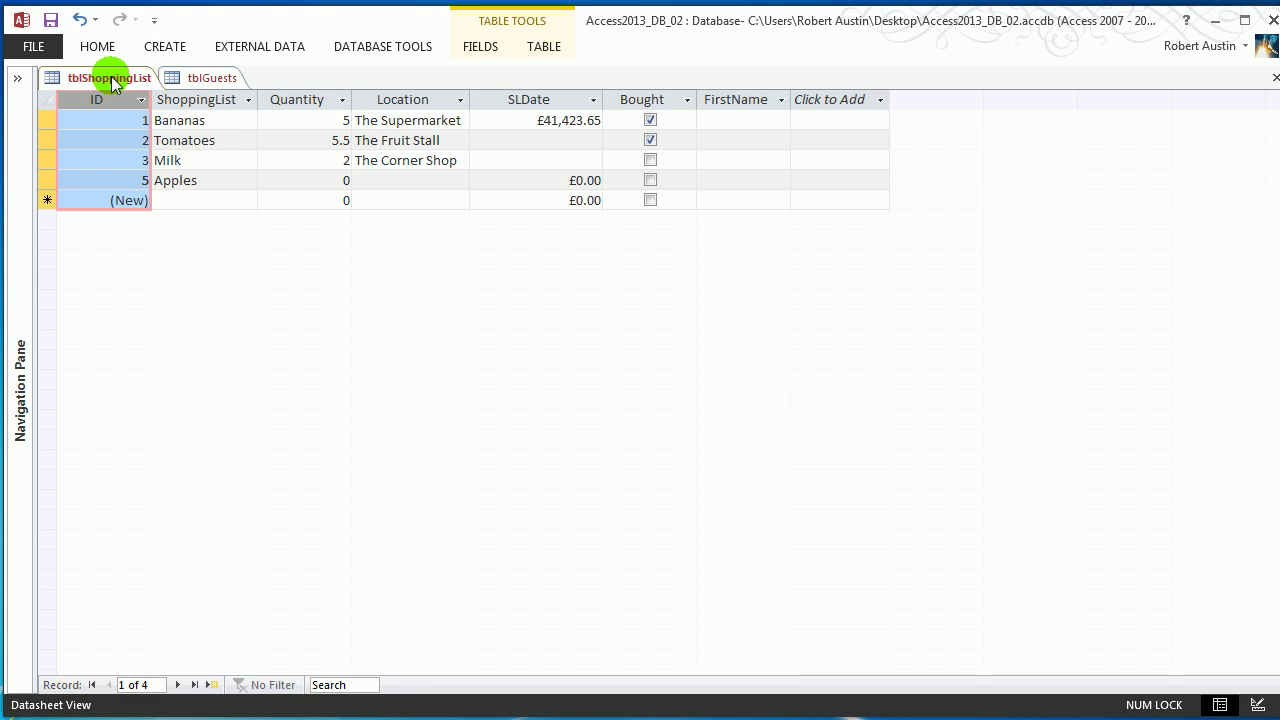
Step: Compare the FirstName and LastName columns of tblGuests with the ID column of tblShoppingList as record identifiers
left_click(206, 79)
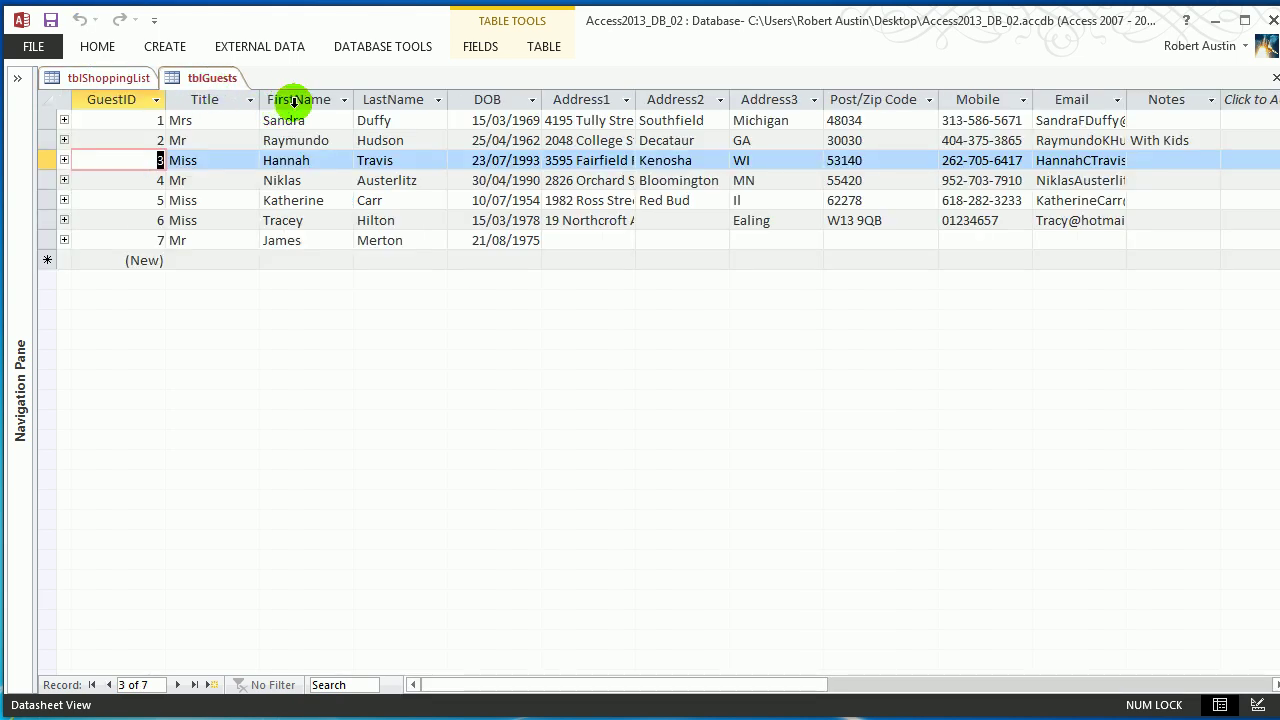
left_click_drag(286, 100, 390, 101)
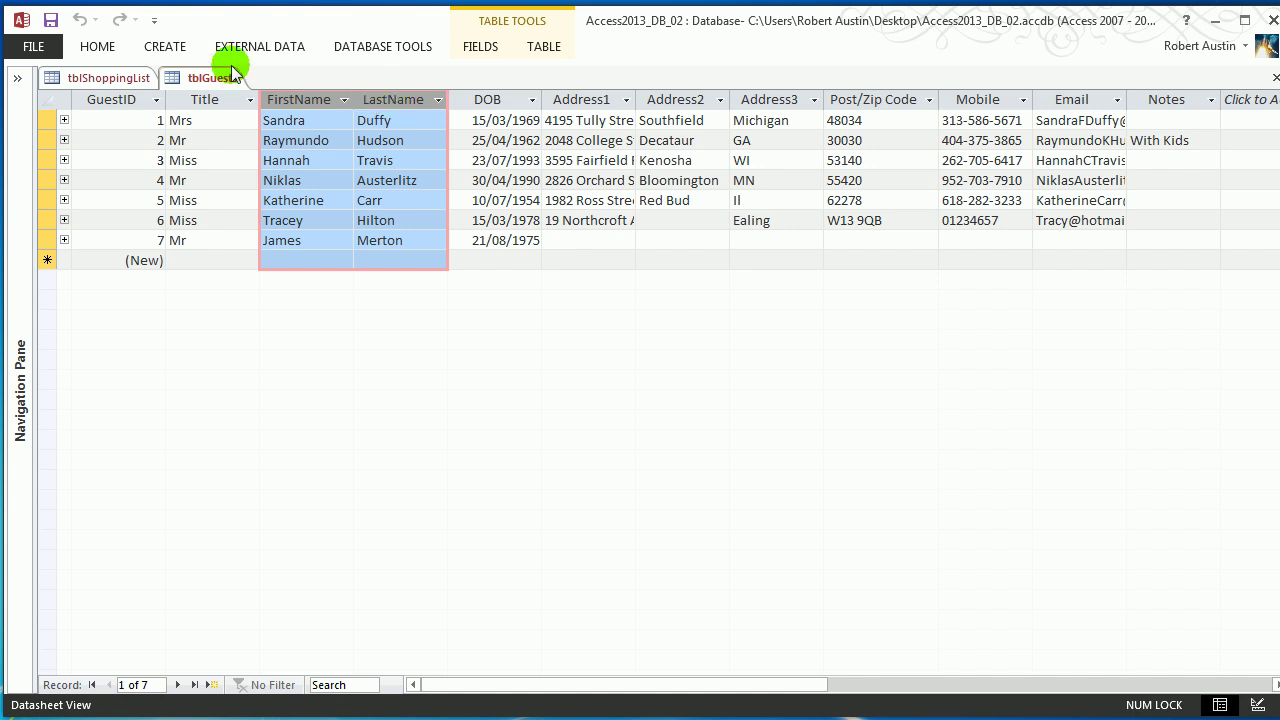
left_click(100, 77)
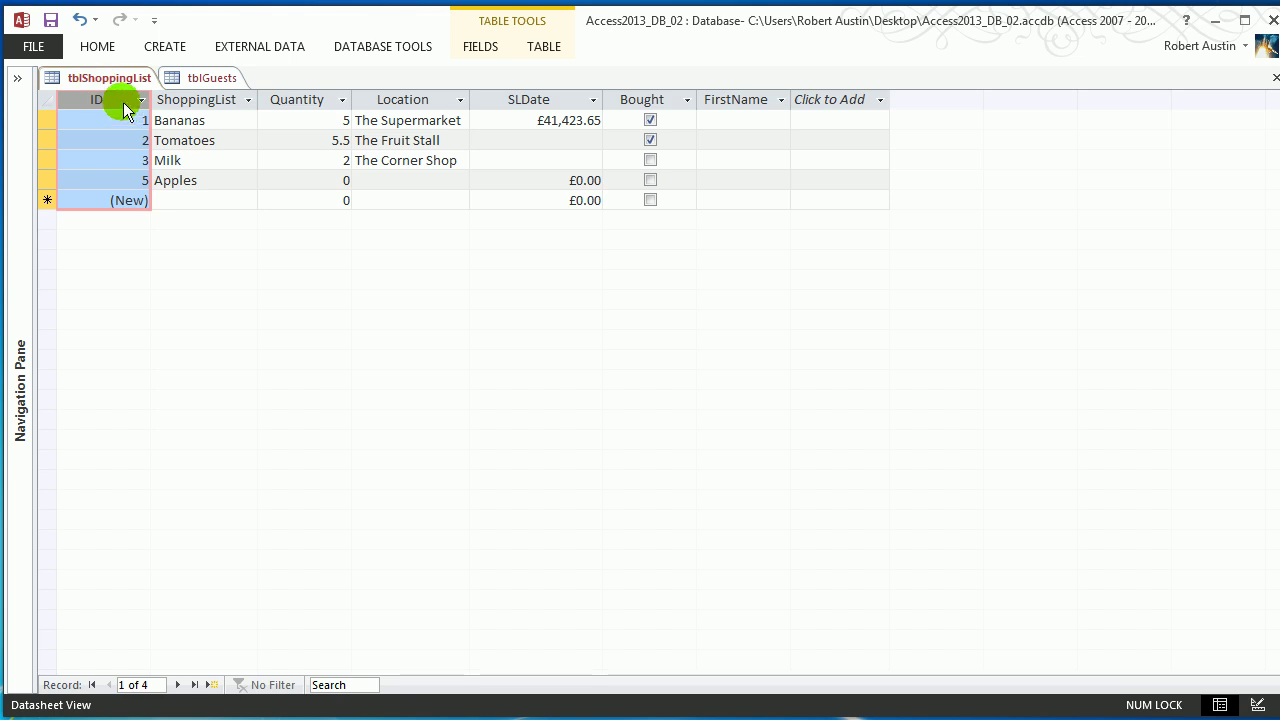
left_click(198, 100)
left_click(133, 104)
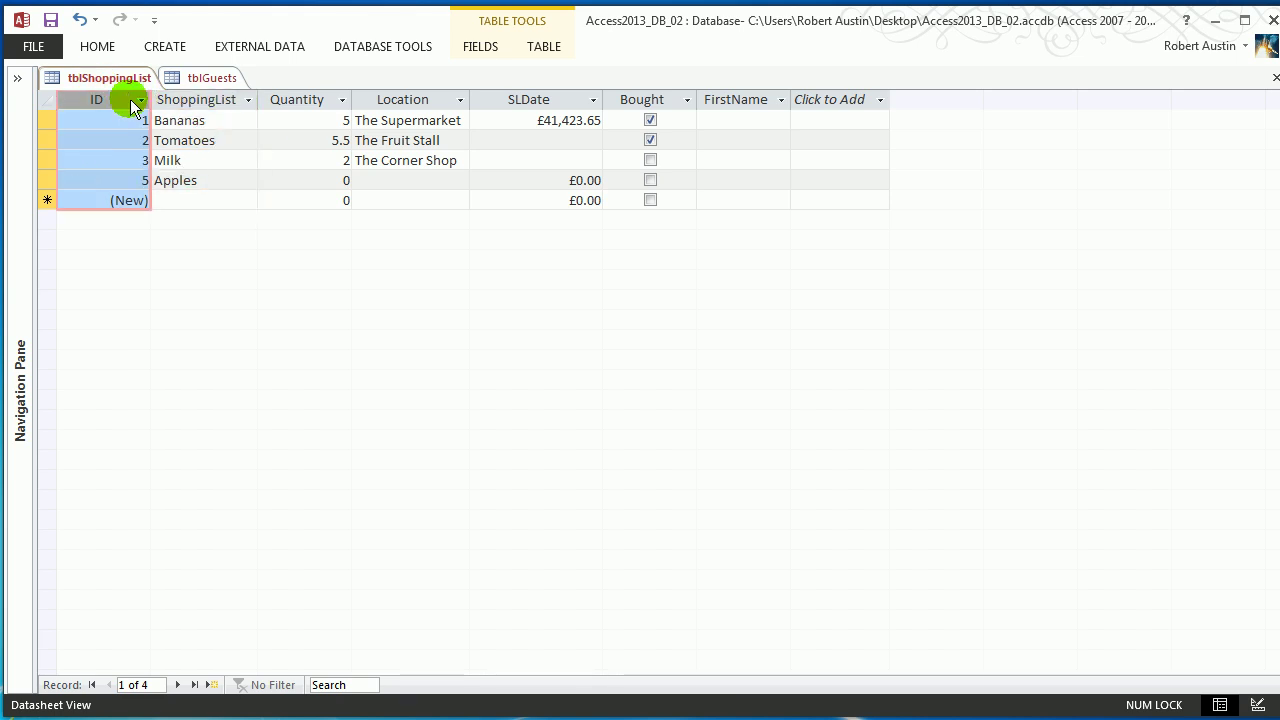